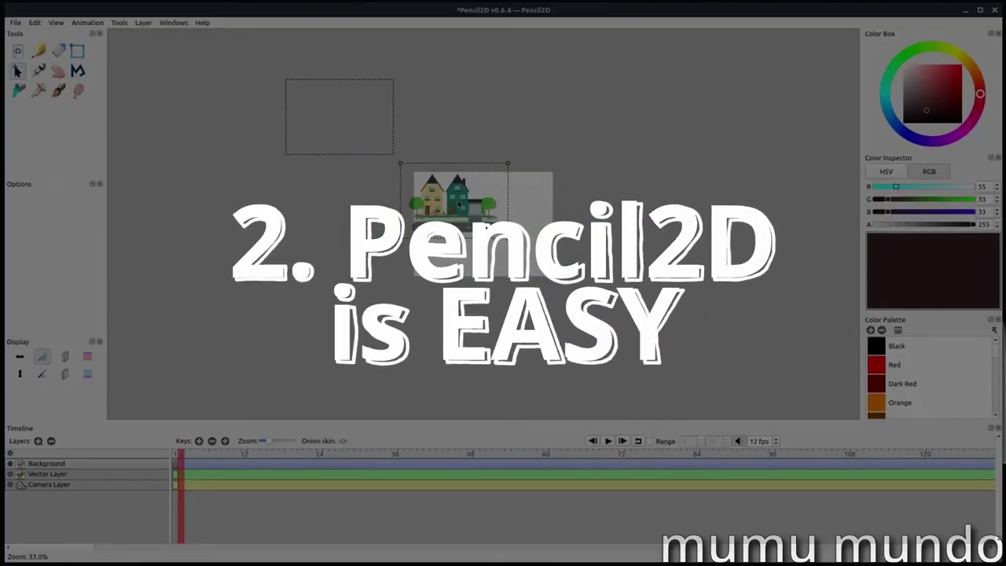
Step: Add a bitmap layer named Car and open the import options for bringing in its image
scroll(331, 283, up, 3)
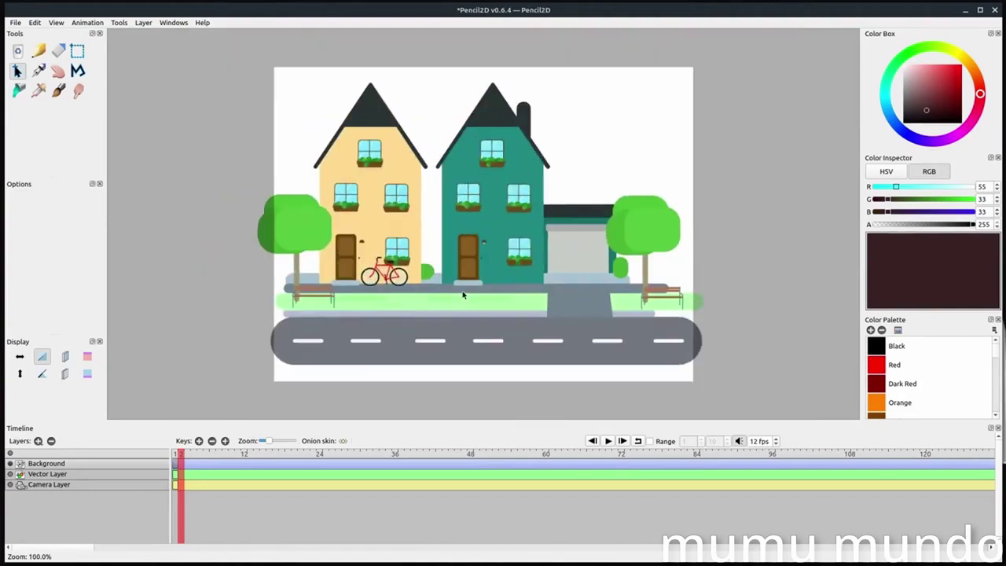
click(38, 441)
click(51, 452)
text(Car)
key(Return)
click(15, 22)
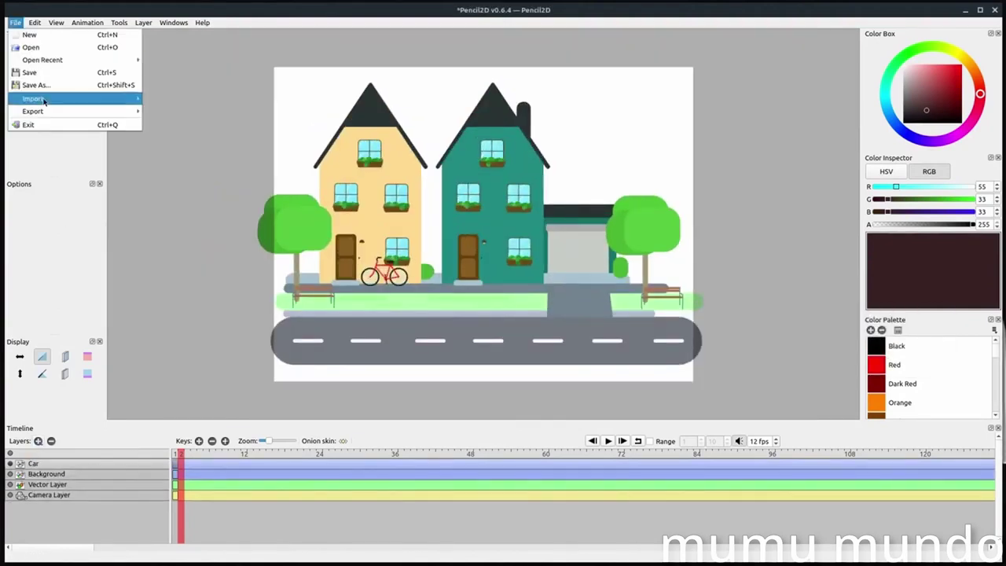
click(56, 96)
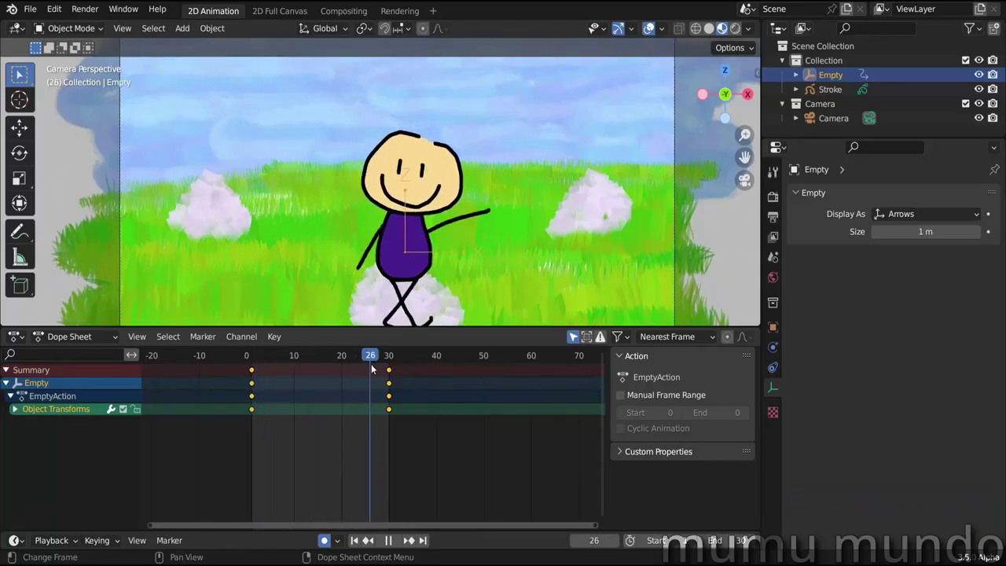
Step: Switch to Blender, stop the playback and change the interpolation mode of the Empty's keyframes in the Dope Sheet
key(space)
right_click(258, 412)
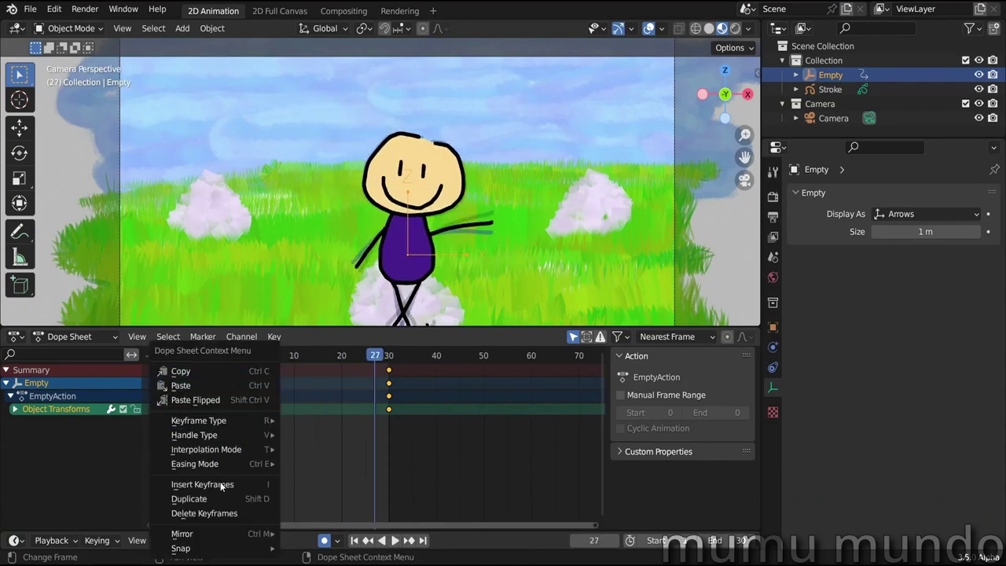
mouse_move(199, 454)
click(331, 370)
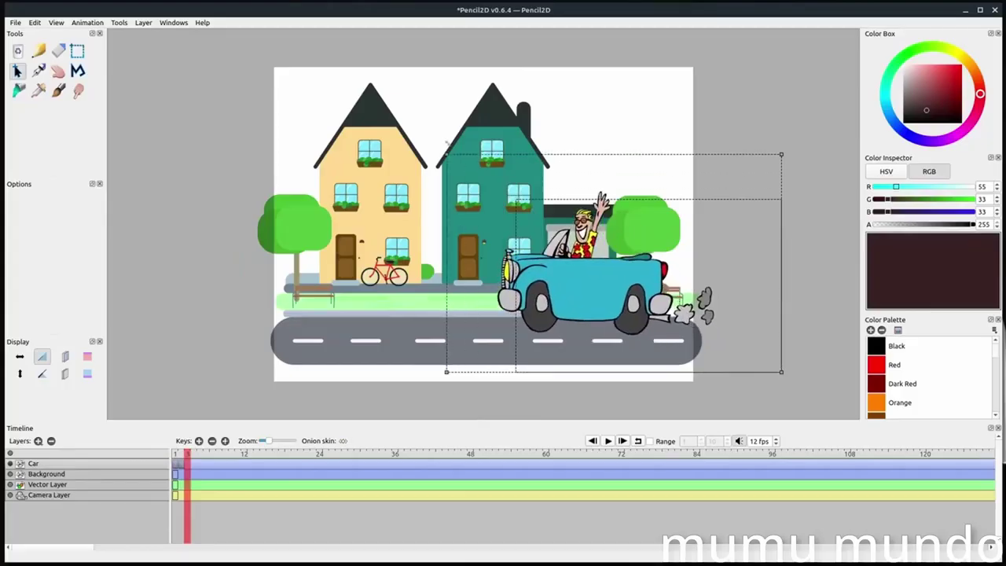
Step: Back in Pencil2D, animate the car driving leftward past the houses with added keyframes on the Car layer, and play the animation
click(912, 360)
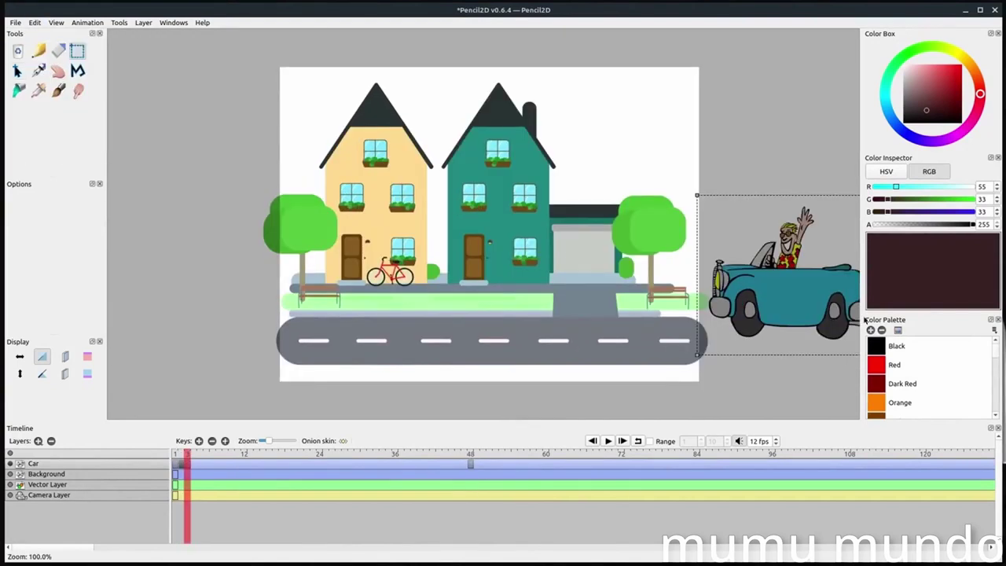
click(199, 441)
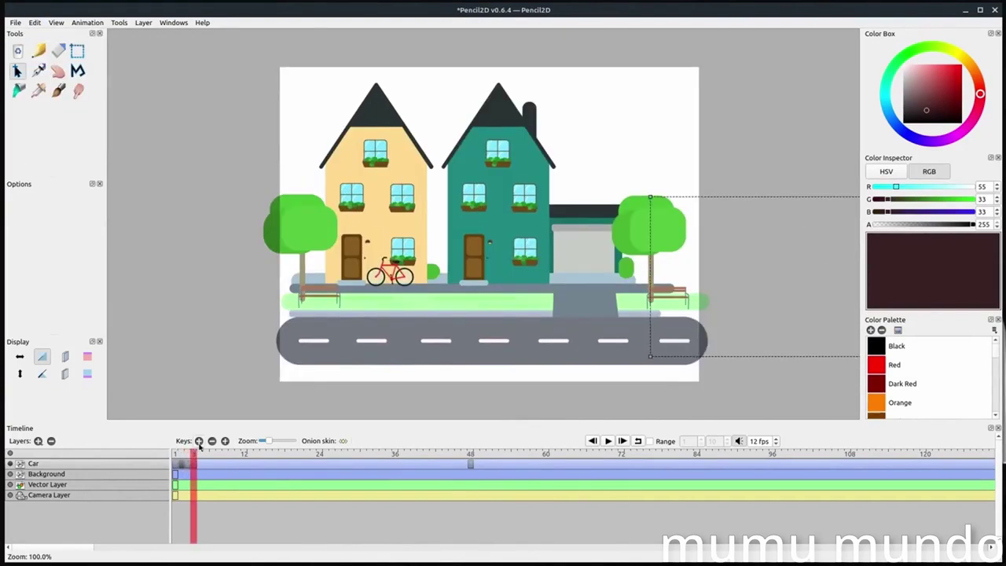
drag(235, 202, 389, 322)
click(225, 441)
drag(175, 200, 411, 353)
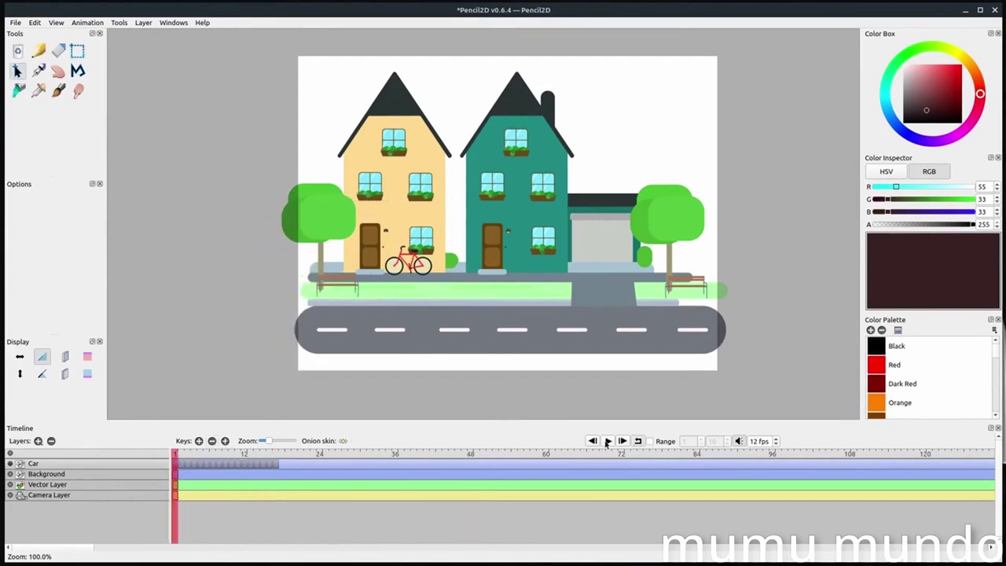
click(607, 442)
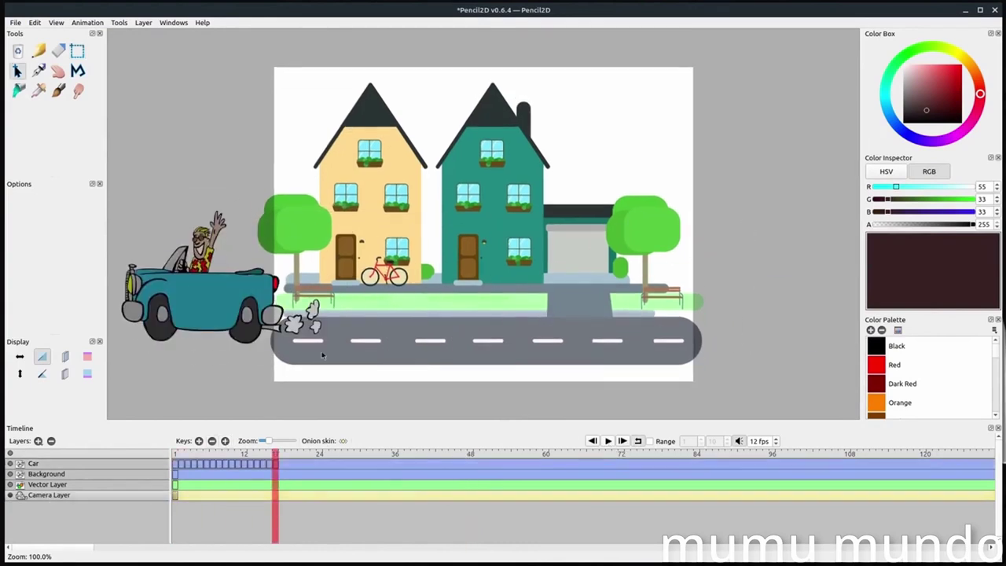
click(178, 455)
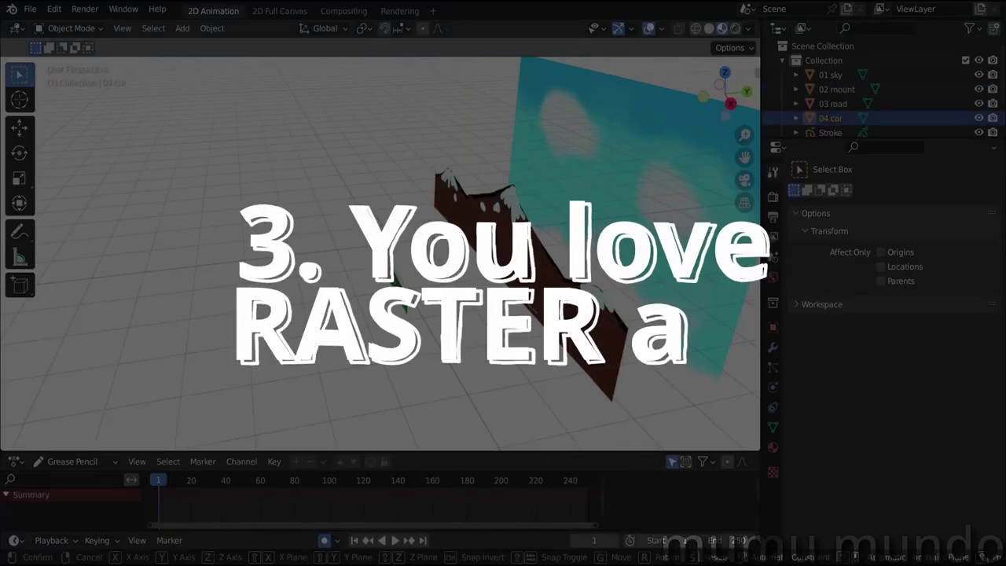
Step: In Blender, reposition the 04 car plane, and enlarge and raise the 03 road plane so it spans the camera view
key(g)
click(465, 292)
key(s)
click(144, 45)
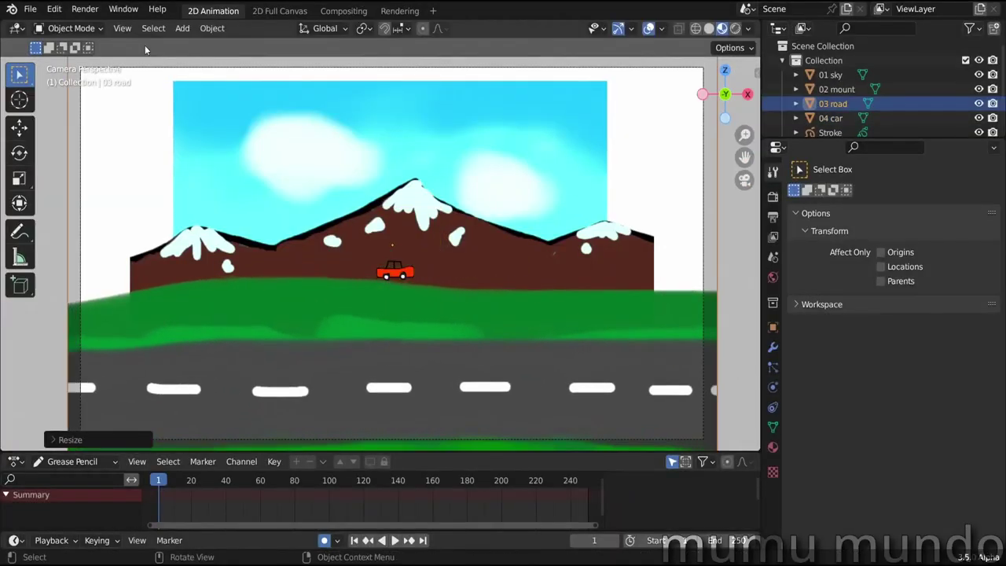
key(g)
key(z)
click(249, 92)
Step: Enlarge the 02 mount plane to the road's width and raise it so the mountains stand behind the road
click(837, 90)
key(s)
click(528, 258)
key(g)
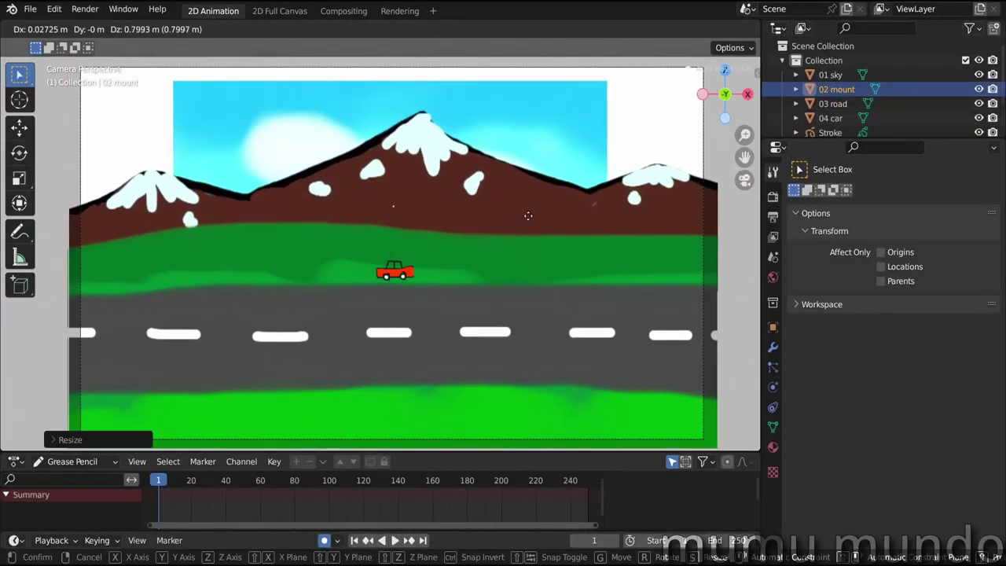
click(526, 213)
Step: Enlarge the 01 sky plane and move it farther back from the camera along the Y axis
click(835, 76)
key(s)
click(632, 238)
middle_drag(632, 233, 406, 312)
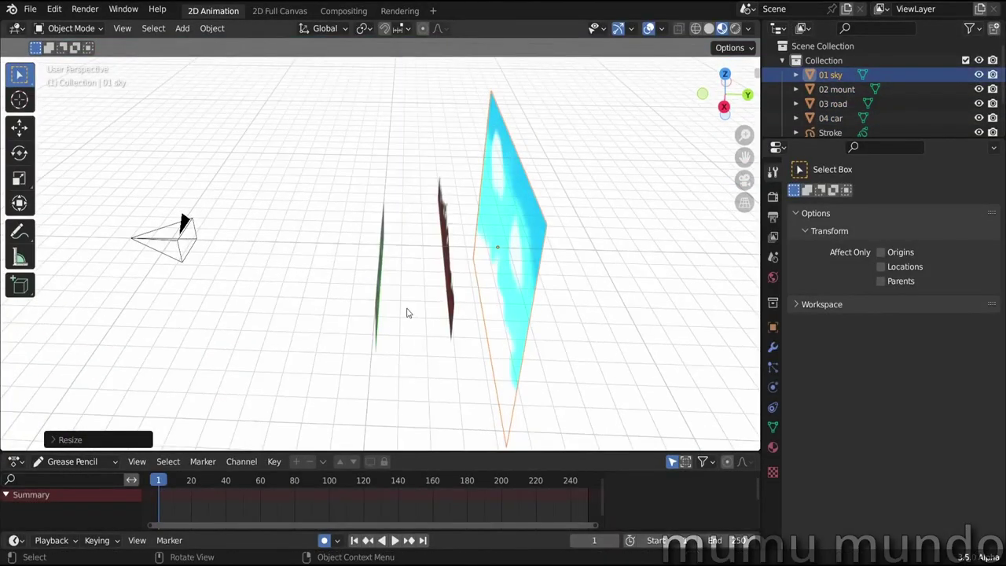
key(g)
key(y)
click(717, 263)
Step: Move the 02 mount plane back along the Y axis and scale it up in the camera view
click(450, 314)
key(g)
key(y)
click(555, 353)
key(KP_0)
key(s)
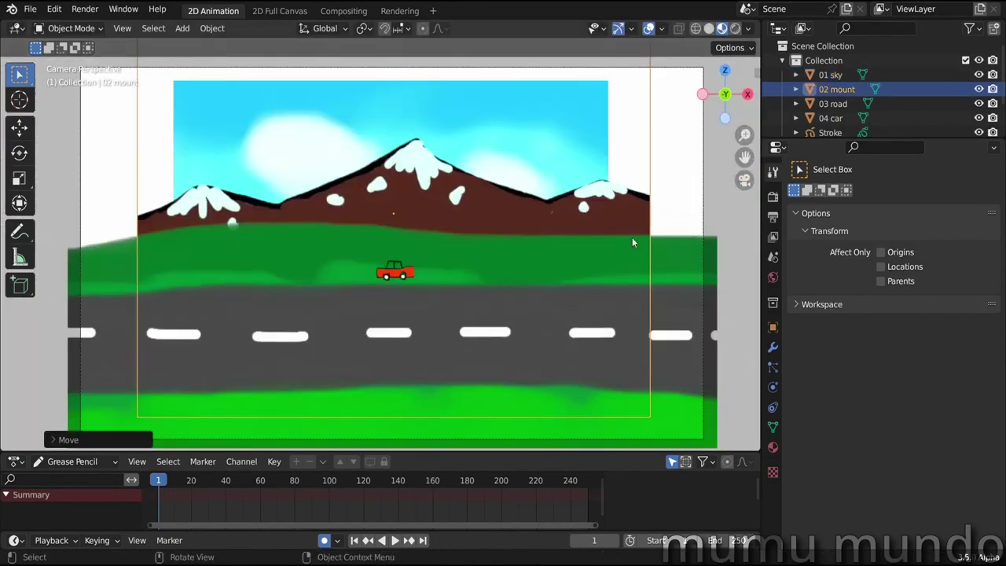
click(704, 206)
Step: Enlarge the 01 sky plane in the camera view and select the red car
click(586, 113)
key(s)
click(455, 252)
scroll(455, 253, down, 2)
scroll(459, 270, up, 1)
click(397, 267)
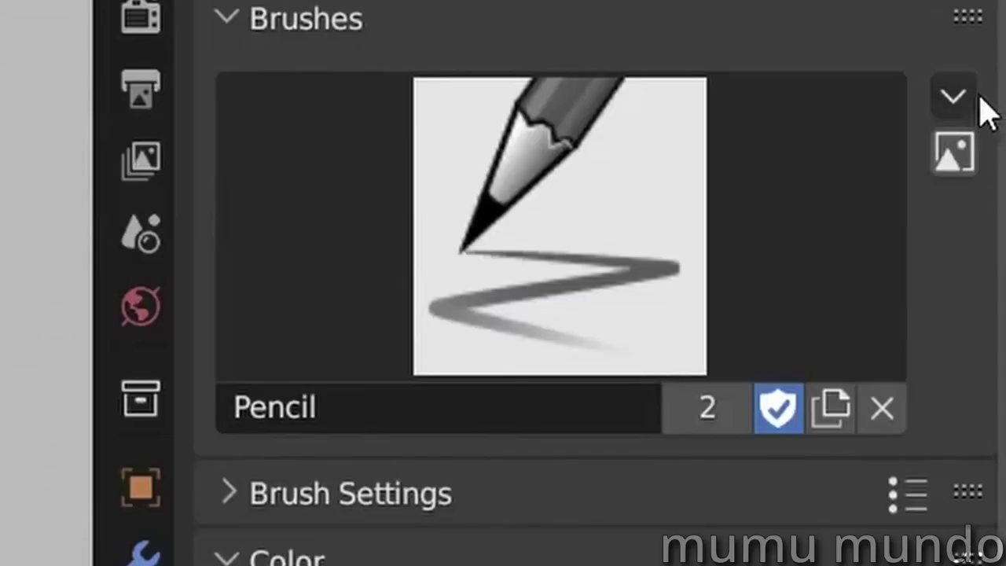
click(955, 96)
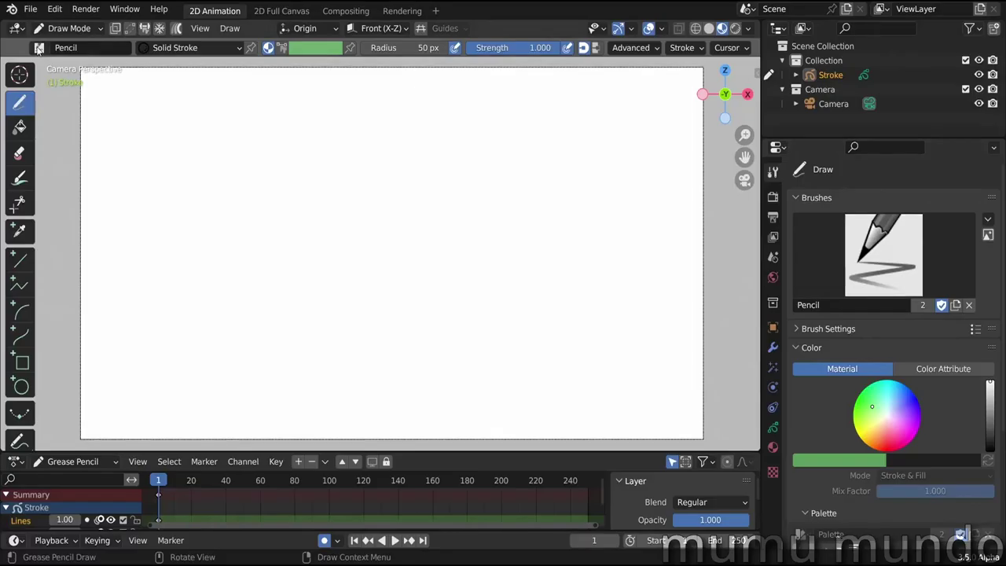
click(38, 48)
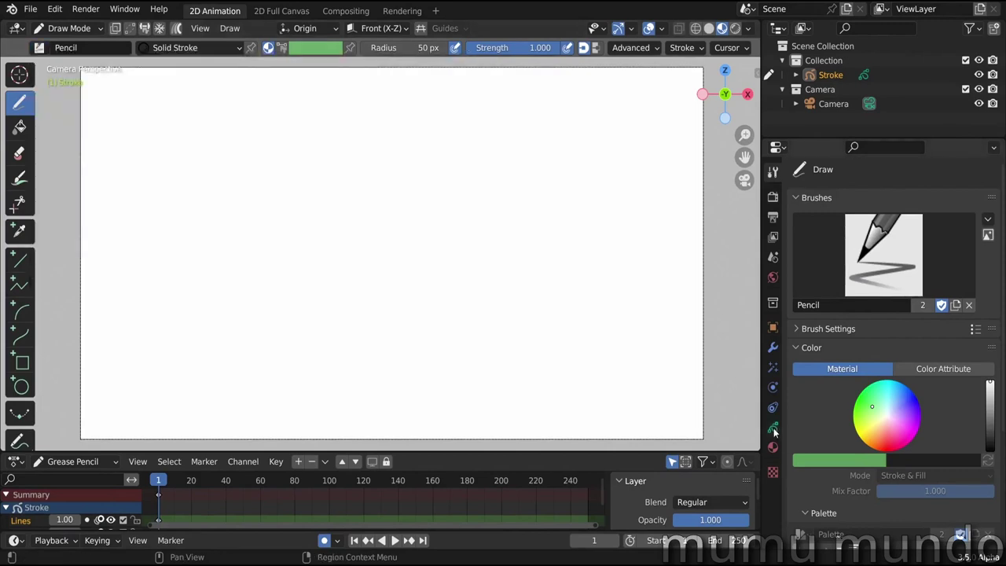
Step: Rename the Stroke object's Lines layer to person and its Fills layer to bg
click(774, 429)
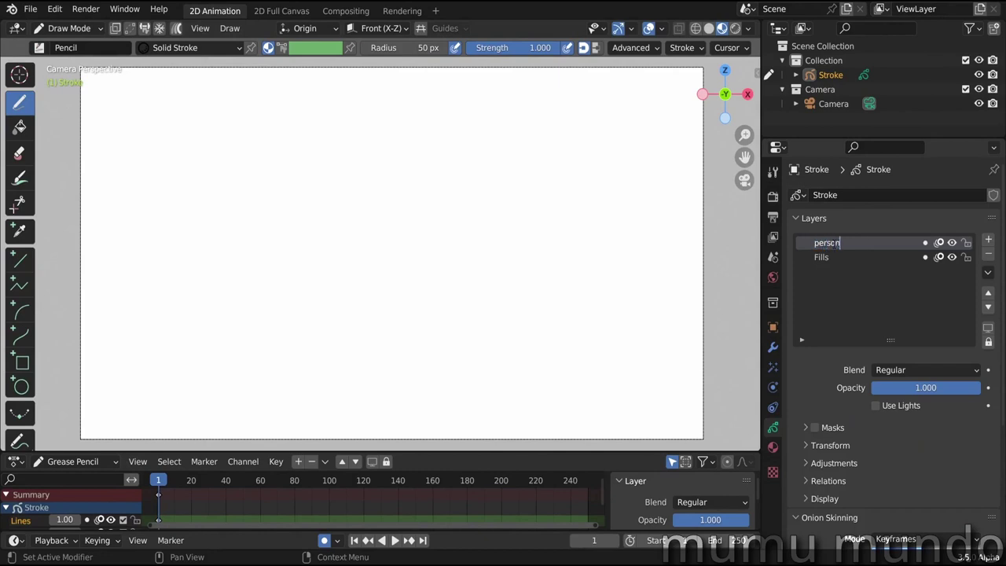
double_click(825, 258)
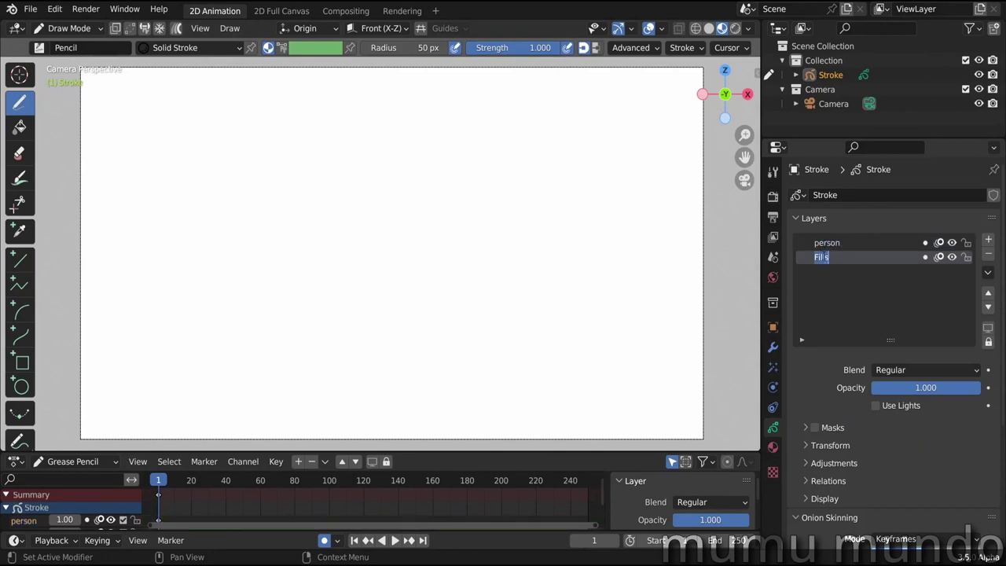
Step: Select the Stroke object in Draw Mode and enable Autolock Inactive Layers with the bg layer active
click(826, 75)
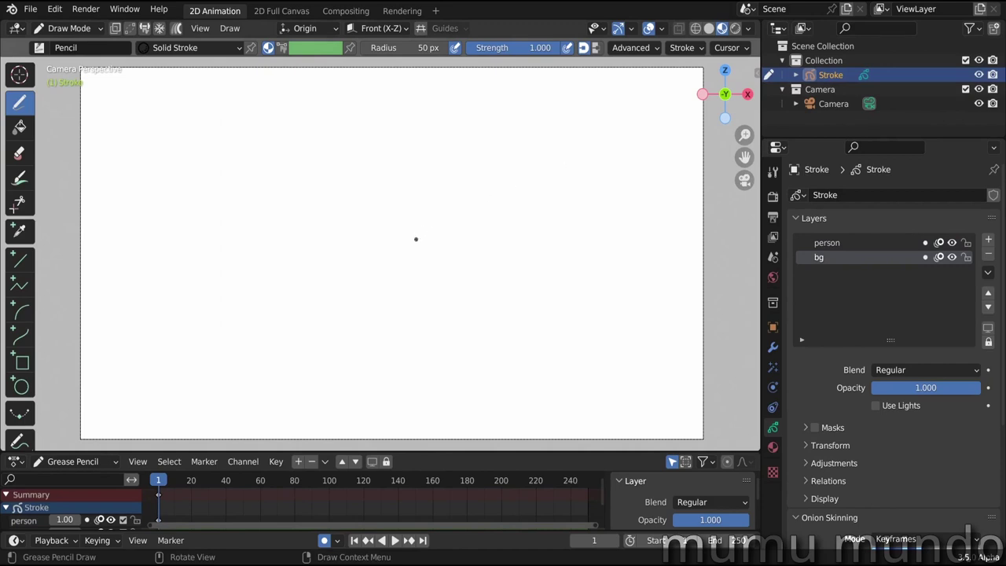
key(ctrl+Tab)
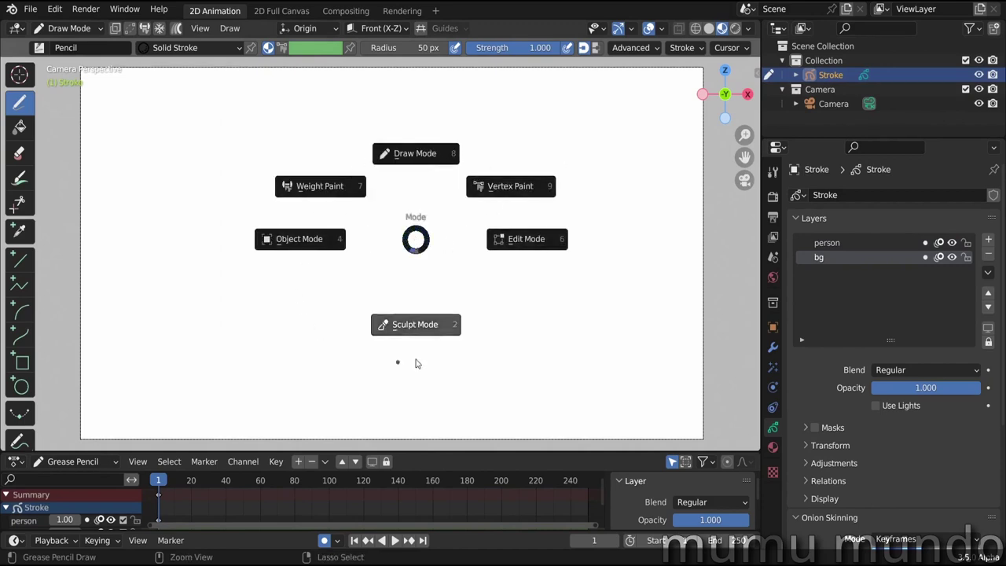
click(415, 153)
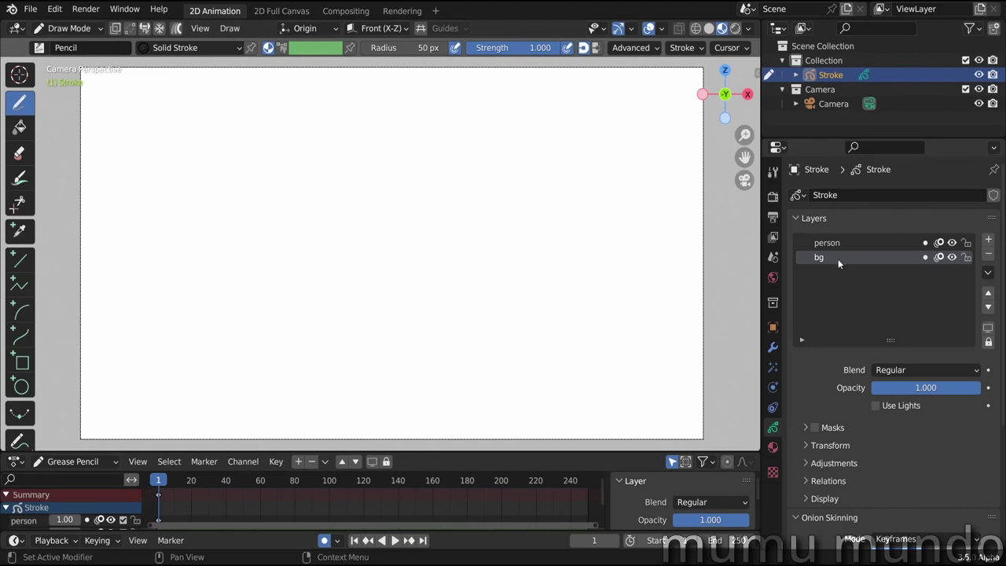
click(989, 273)
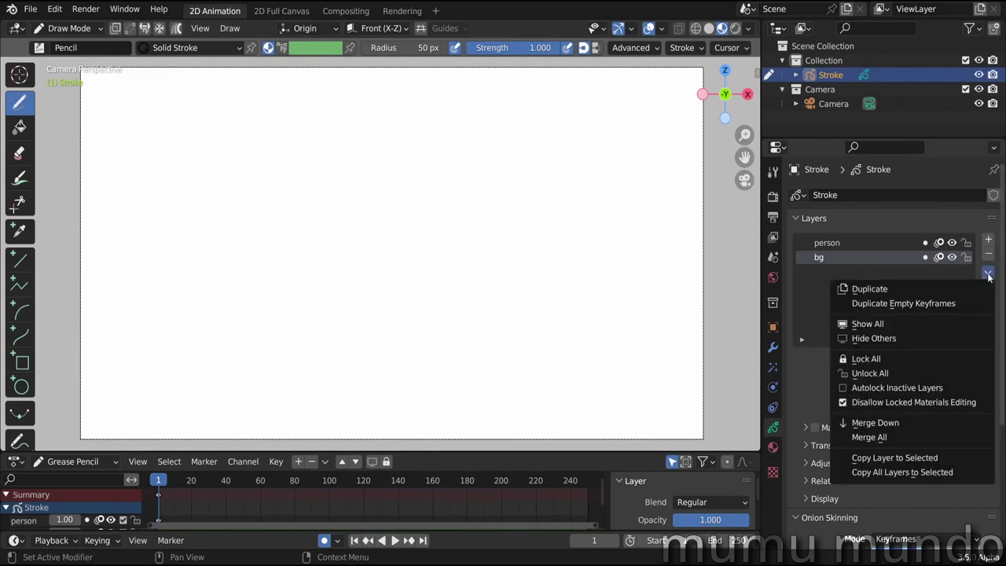
click(914, 389)
Step: Paint a band of grass across the middle of the canvas with the tex_grass_1 brush
click(65, 47)
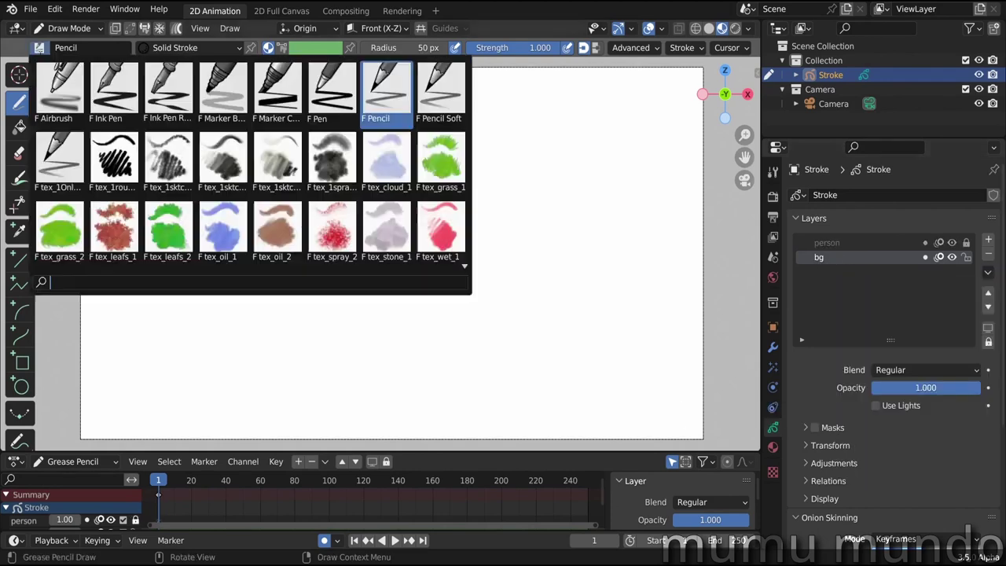
click(436, 151)
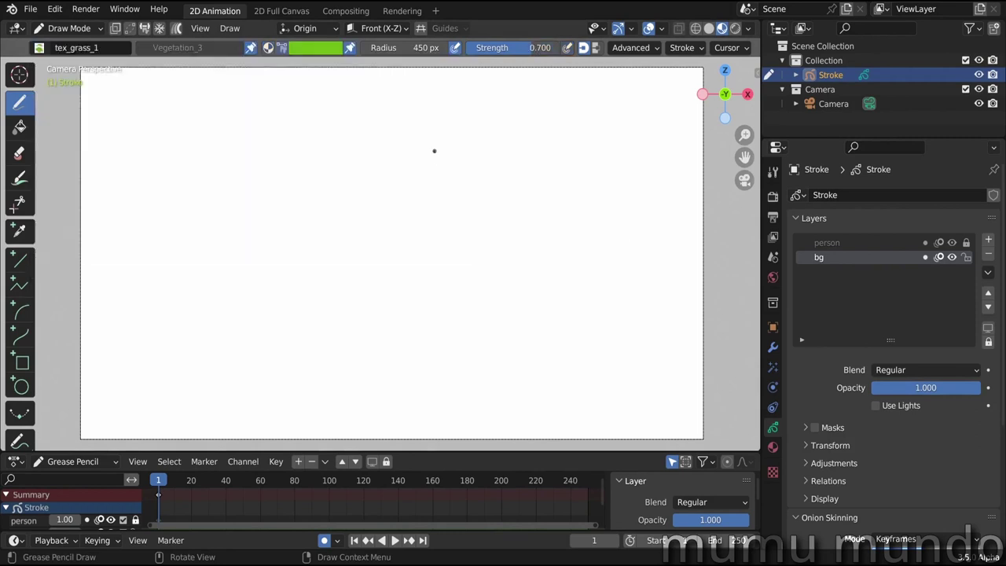
drag(66, 248, 753, 230)
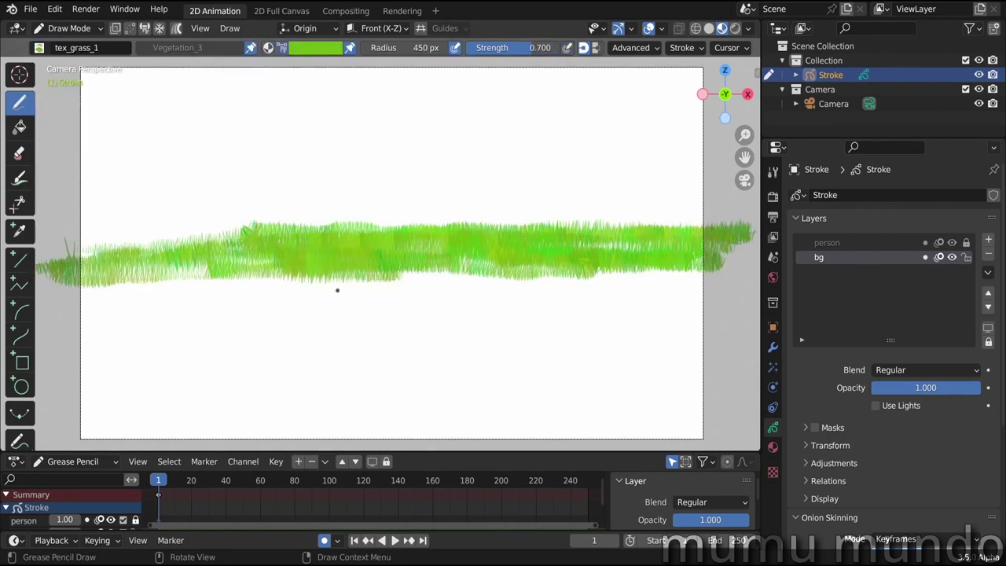
Step: Fill the area below the first grass band with more grass, using a 1000 px brush radius and 1500 px toward the bottom edge
key(f)
key(Escape)
click(426, 46)
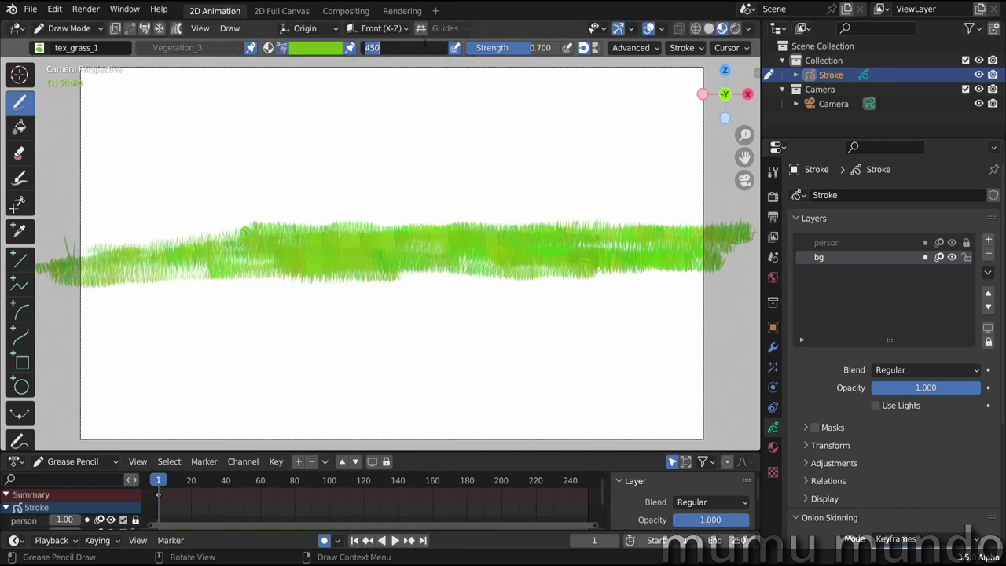
text(1000)
key(Return)
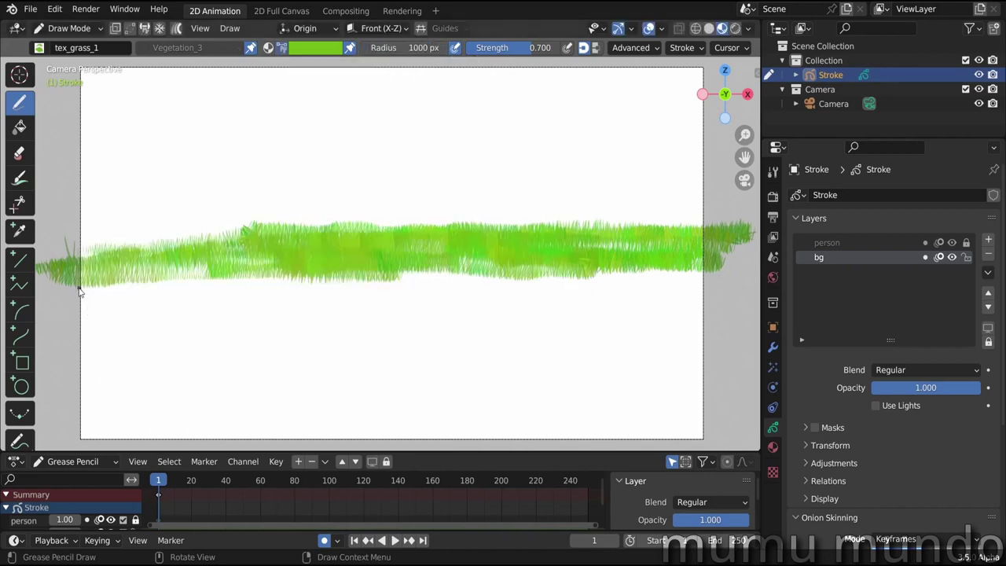
drag(78, 291, 707, 281)
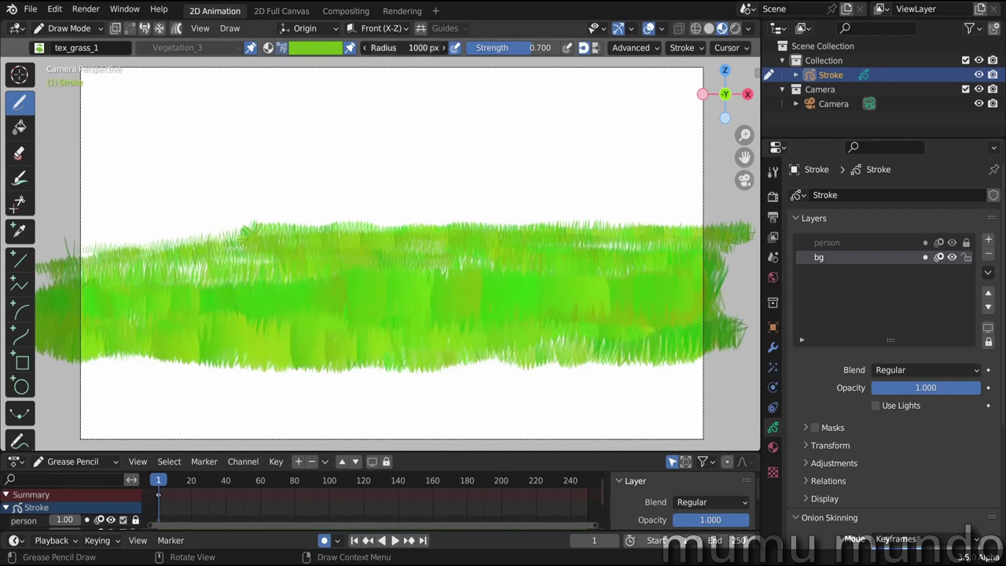
key(Return)
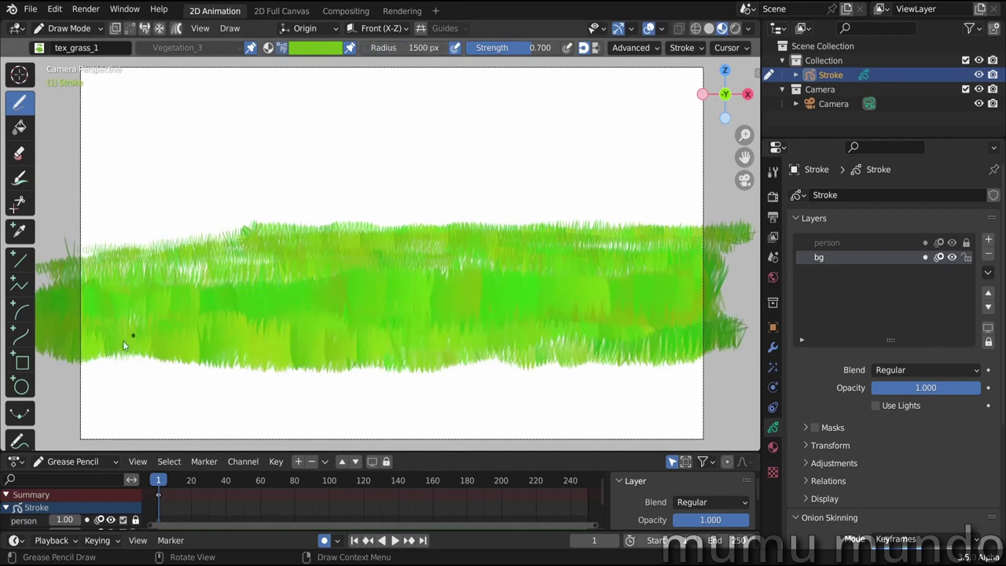
mouse_move(85, 368)
mouse_down()
mouse_move(151, 354)
mouse_move(707, 377)
mouse_move(411, 420)
mouse_move(708, 424)
mouse_up()
Step: Choose the tex_oil_1 brush, try a light blue sky stroke at the canvas's upper left and undo it
click(37, 48)
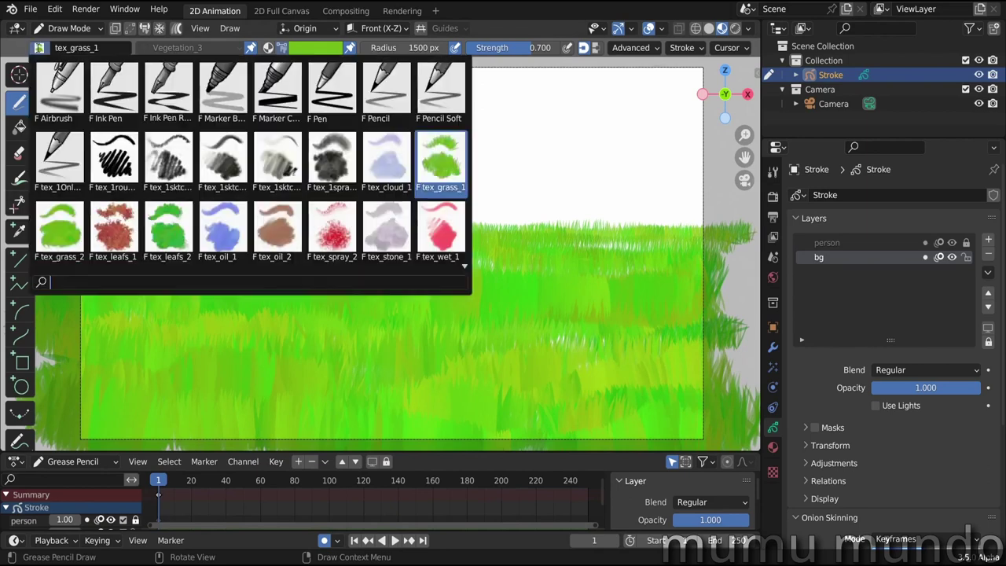
click(218, 230)
mouse_move(259, 72)
mouse_down()
mouse_move(110, 266)
mouse_move(346, 206)
mouse_move(386, 212)
mouse_up()
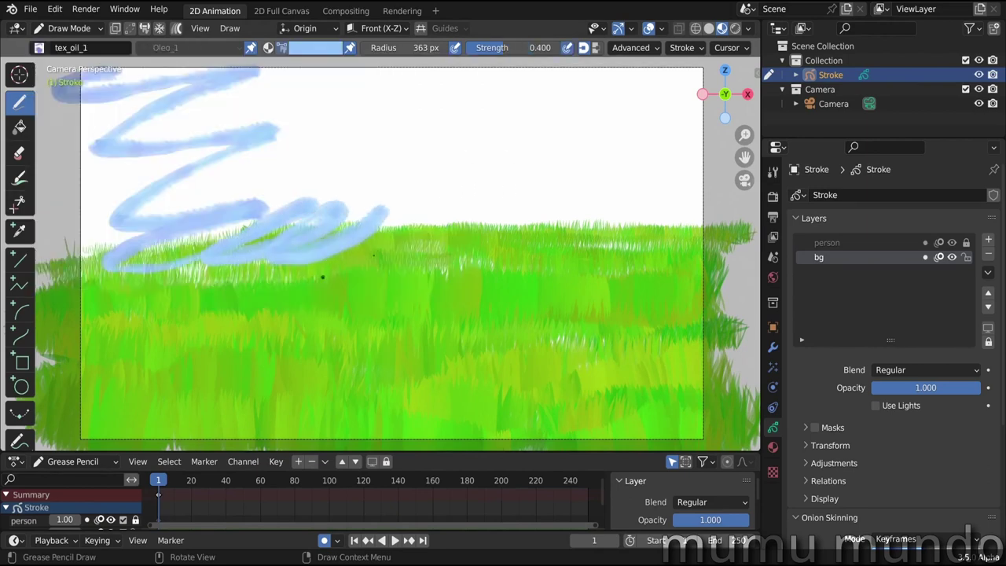
key(ctrl+z)
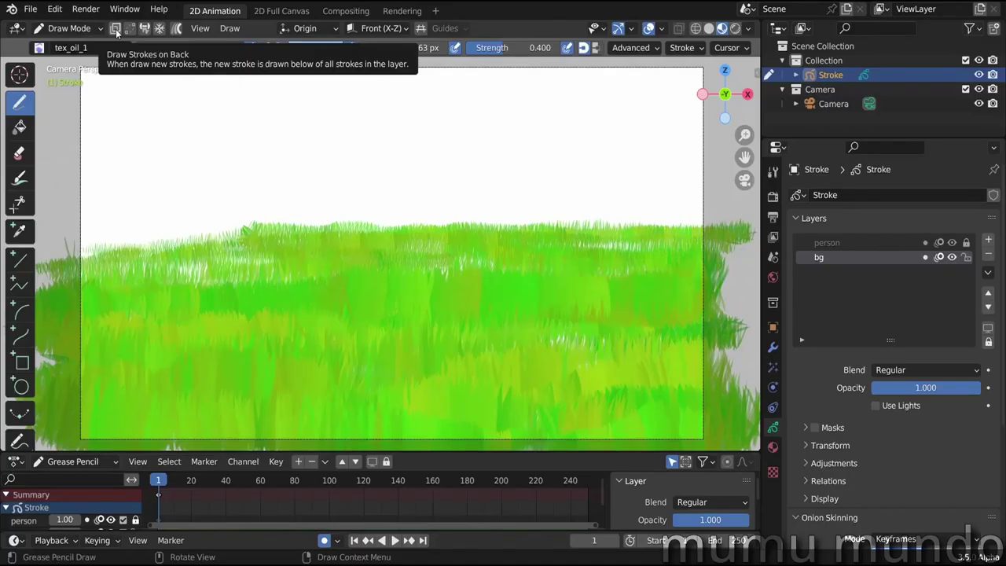
Step: Turn on Draw Strokes on Back and set the tex_oil_1 brush radius to 1000 px
click(116, 32)
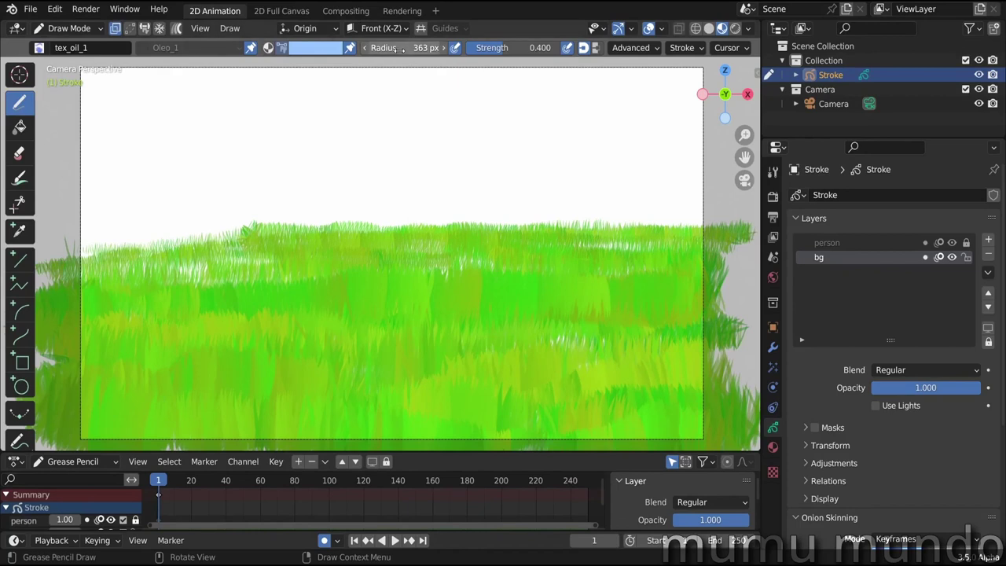
click(401, 49)
text(100)
key(Return)
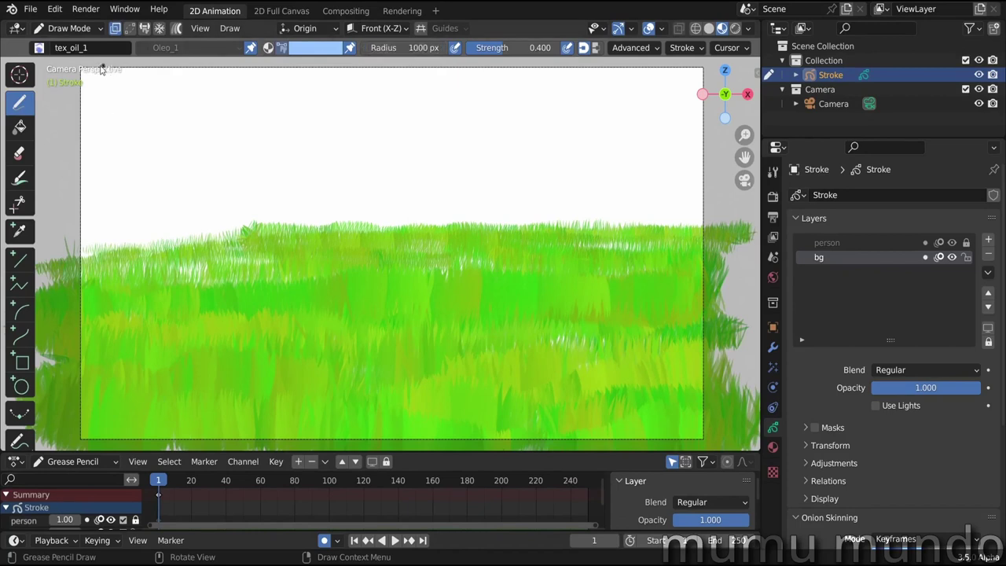
Step: Paint the sky behind the grass in light blue with tex_oil_1 and add three pale stones on the grass with tex_stone_1
mouse_move(81, 67)
mouse_down()
mouse_move(303, 60)
mouse_move(81, 101)
mouse_move(368, 96)
mouse_move(739, 244)
mouse_move(674, 197)
mouse_move(416, 153)
mouse_move(669, 128)
mouse_move(727, 143)
mouse_move(595, 174)
mouse_up()
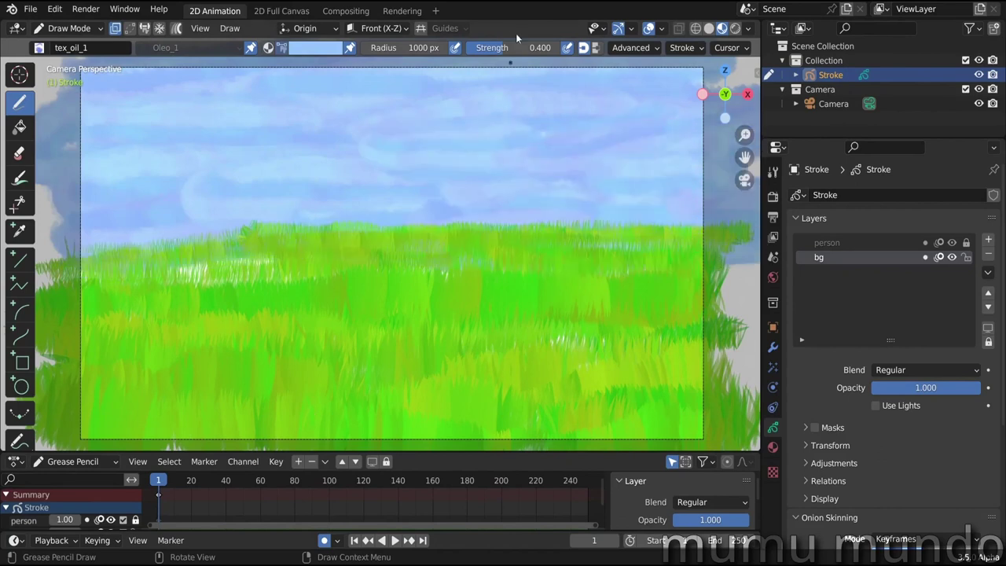
click(38, 49)
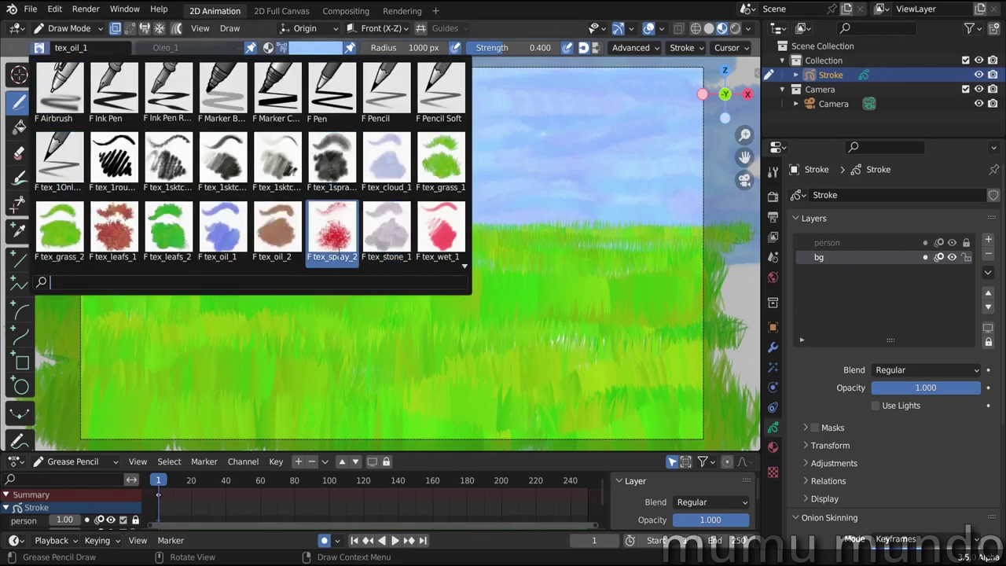
click(395, 222)
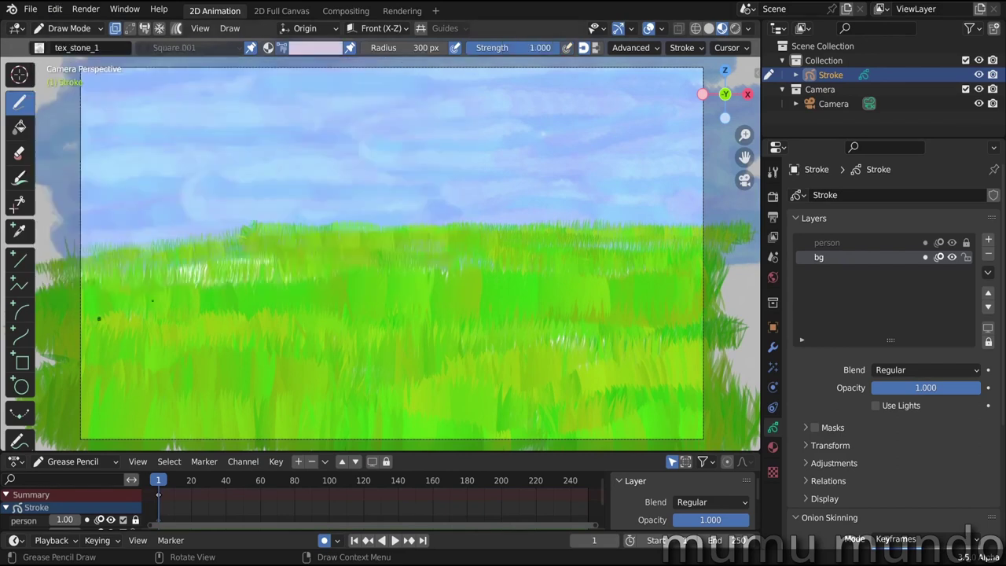
drag(152, 300, 199, 296)
key(ctrl+z)
drag(145, 295, 161, 288)
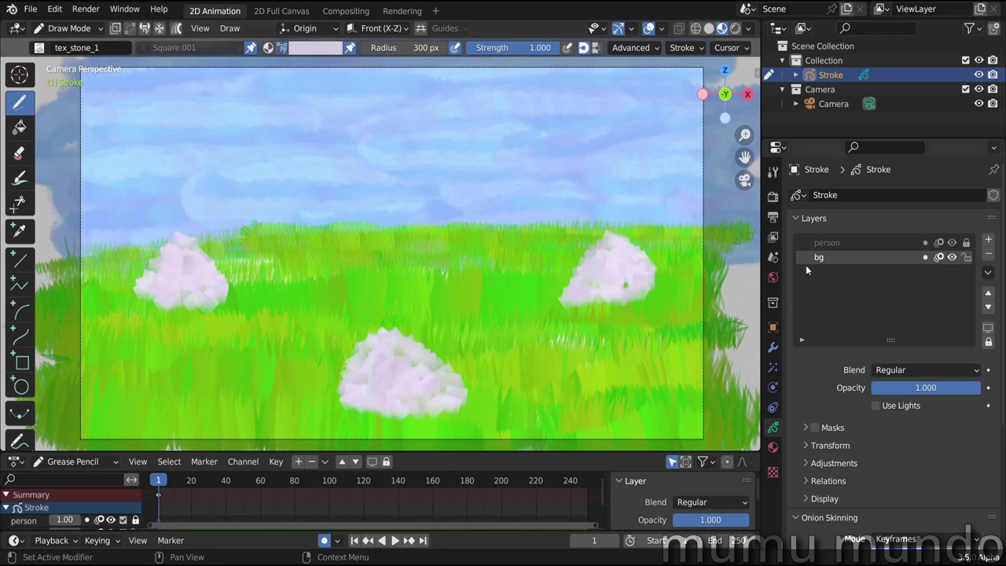
Step: Make the person layer active and choose the Ink Pen brush
click(831, 243)
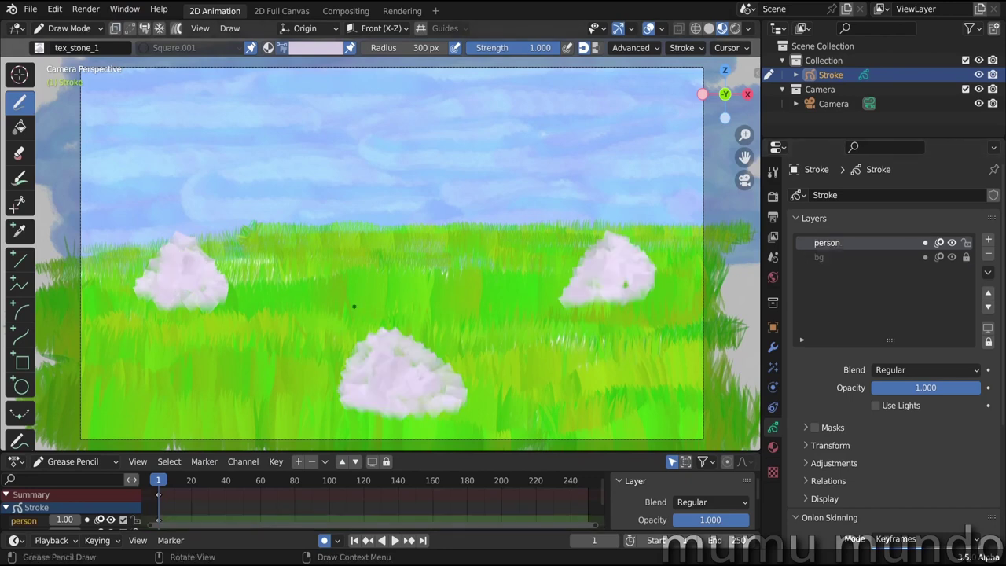
click(37, 50)
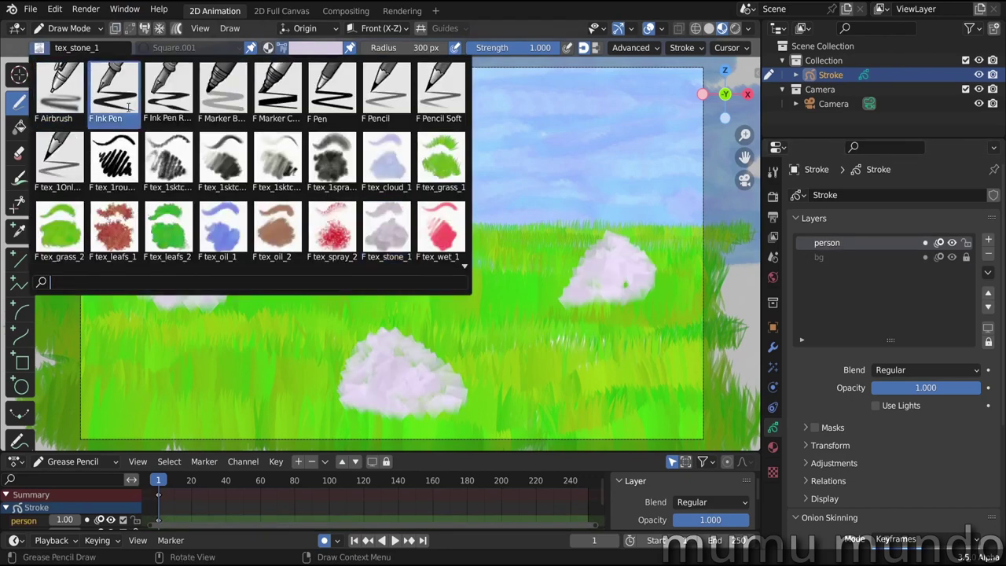
click(119, 89)
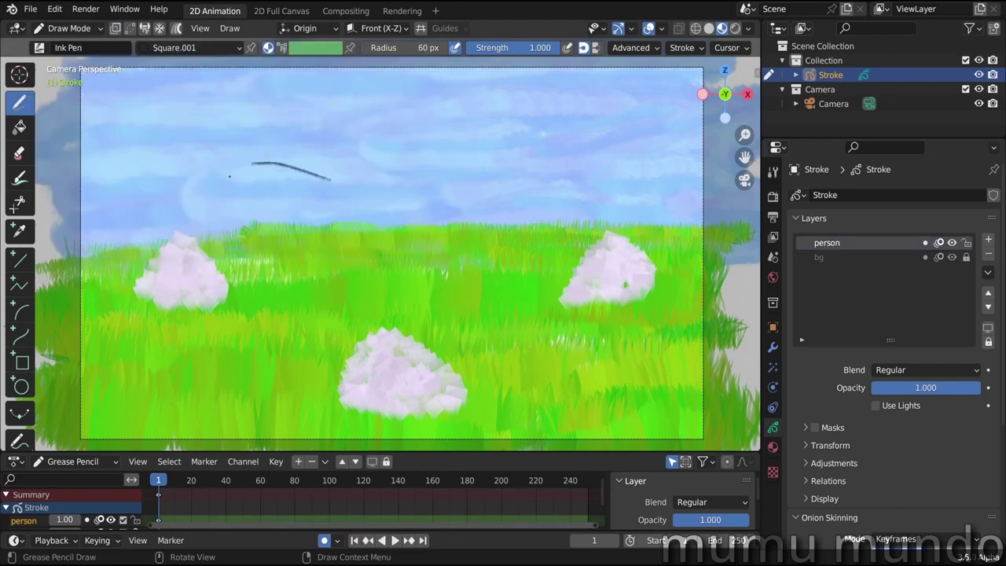
drag(372, 236, 222, 180)
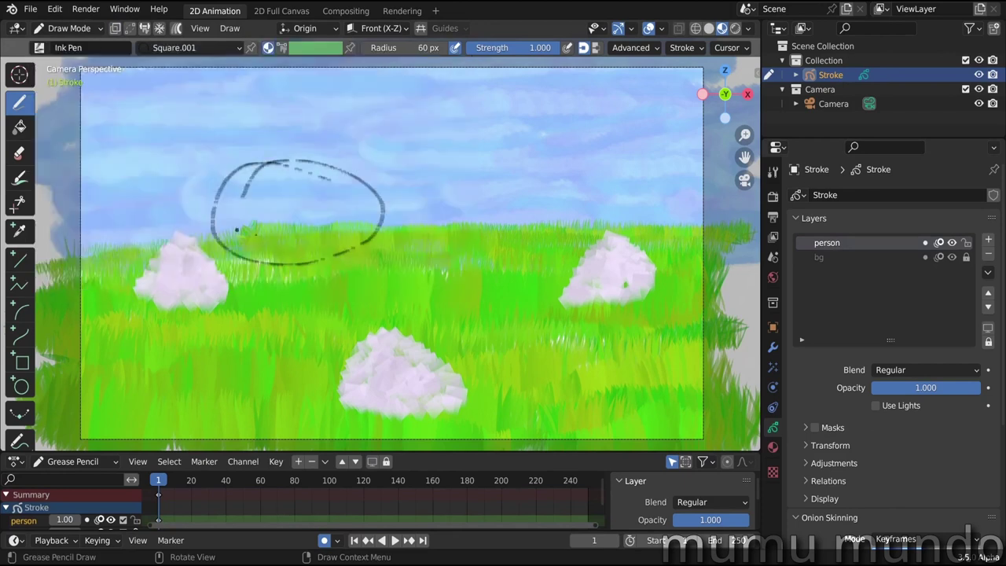
click(221, 47)
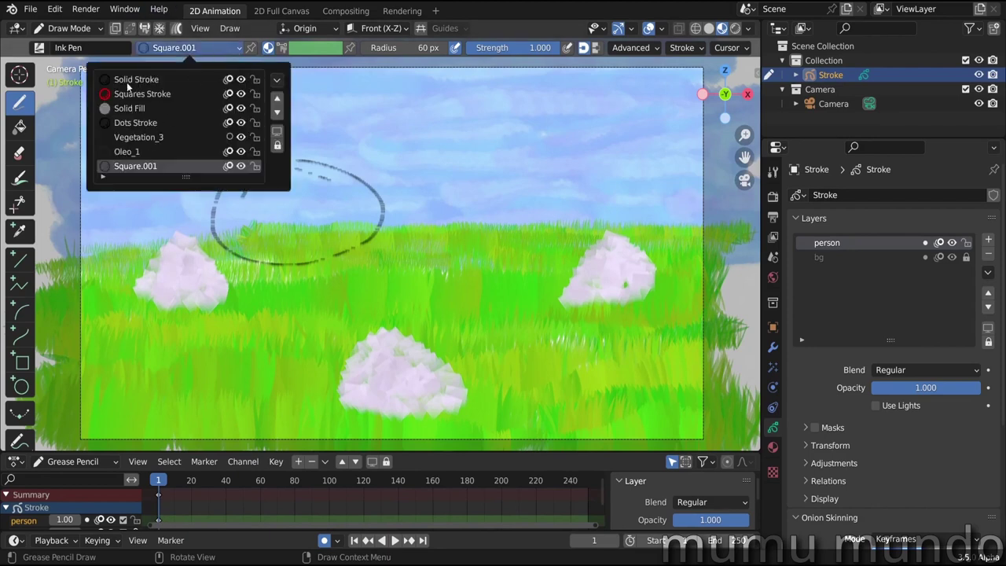
click(147, 83)
drag(448, 169, 456, 180)
key(ctrl+z)
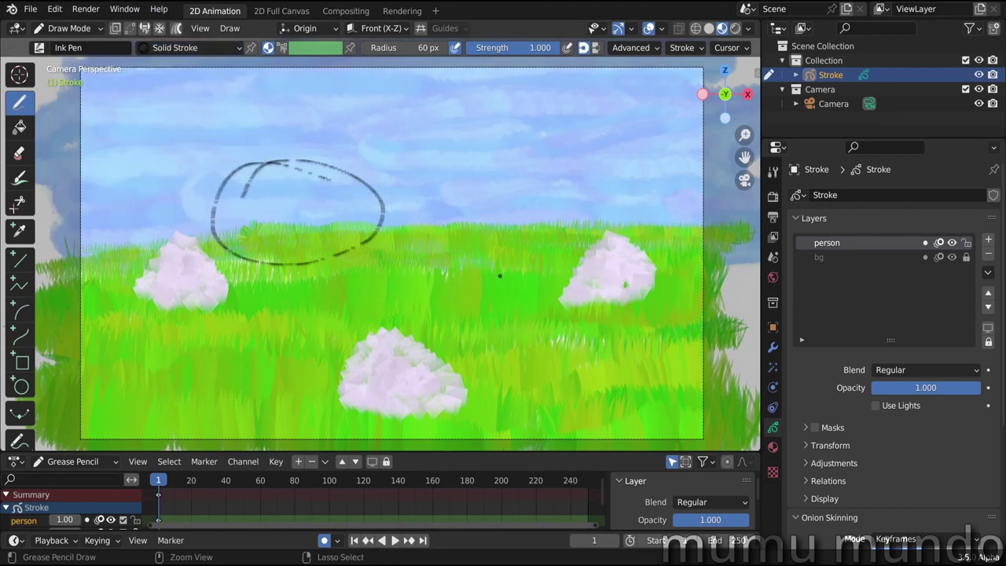
key(ctrl+z)
Step: Draw a black smiling character with the Solid Stroke material, leaving a small gap in the head outline's upper edge
click(161, 49)
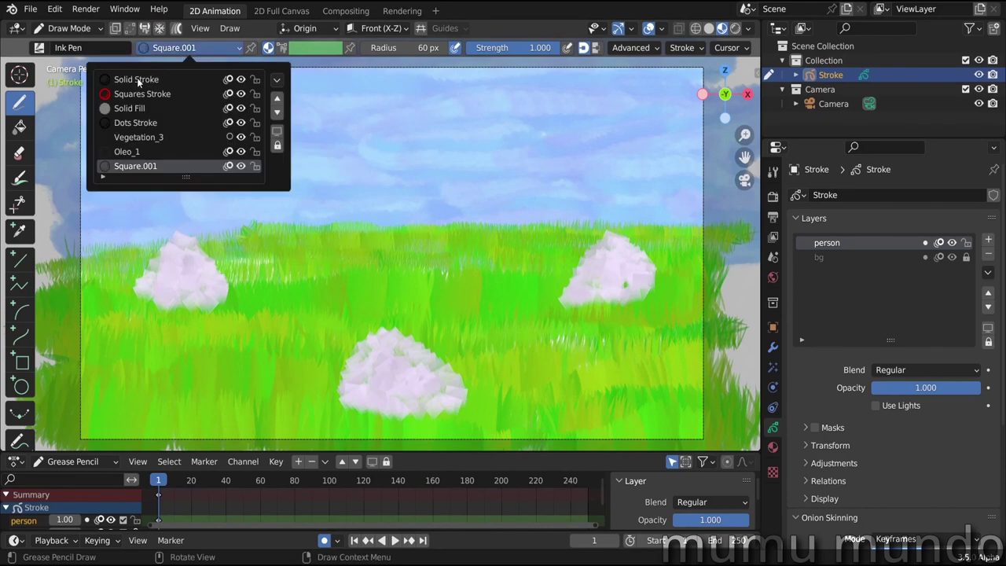
click(138, 80)
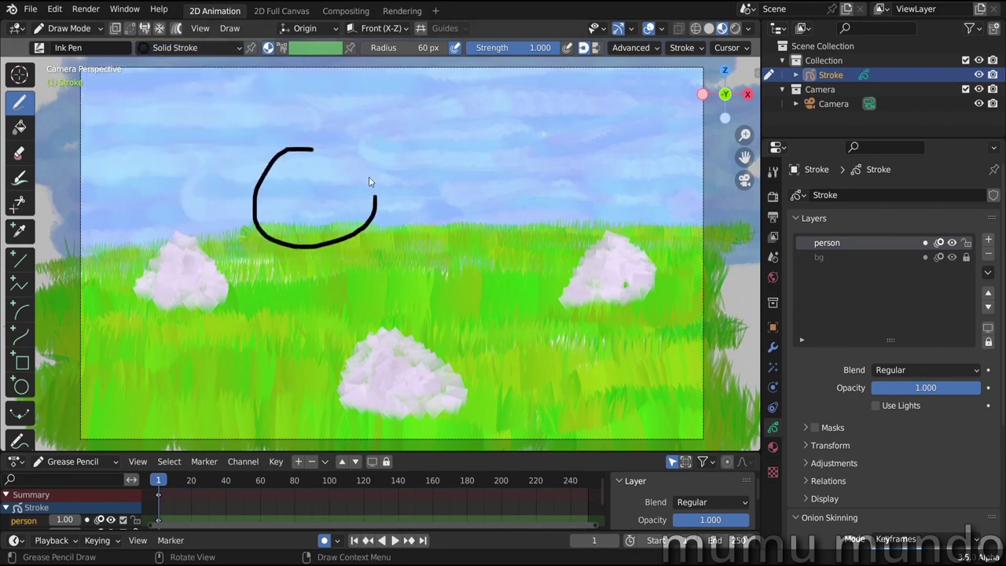
drag(370, 181, 332, 152)
drag(292, 247, 334, 264)
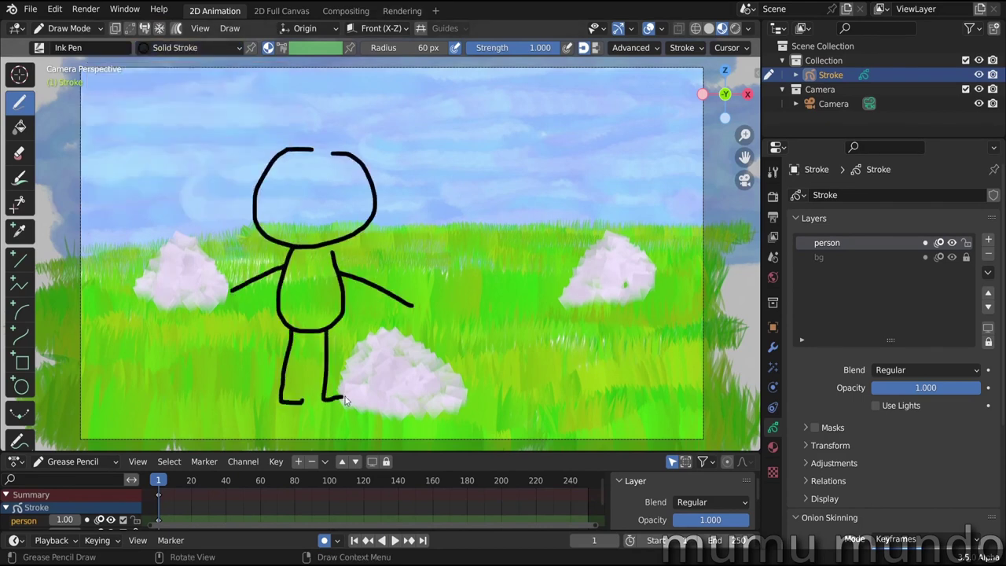
drag(278, 210, 348, 203)
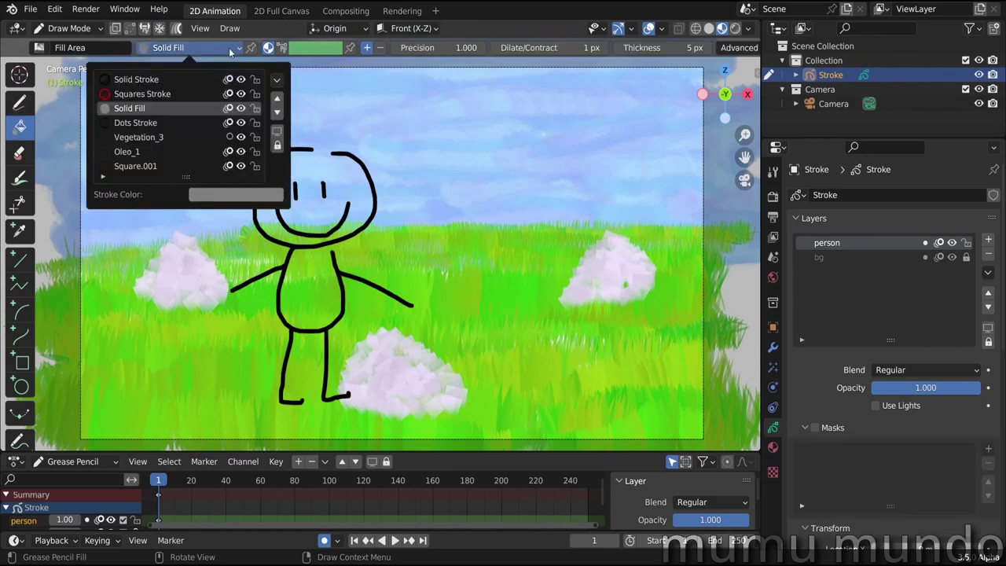
Step: Examine the surface settings of the Solid Fill and Solid Stroke materials, including the Solid Stroke base color
click(773, 448)
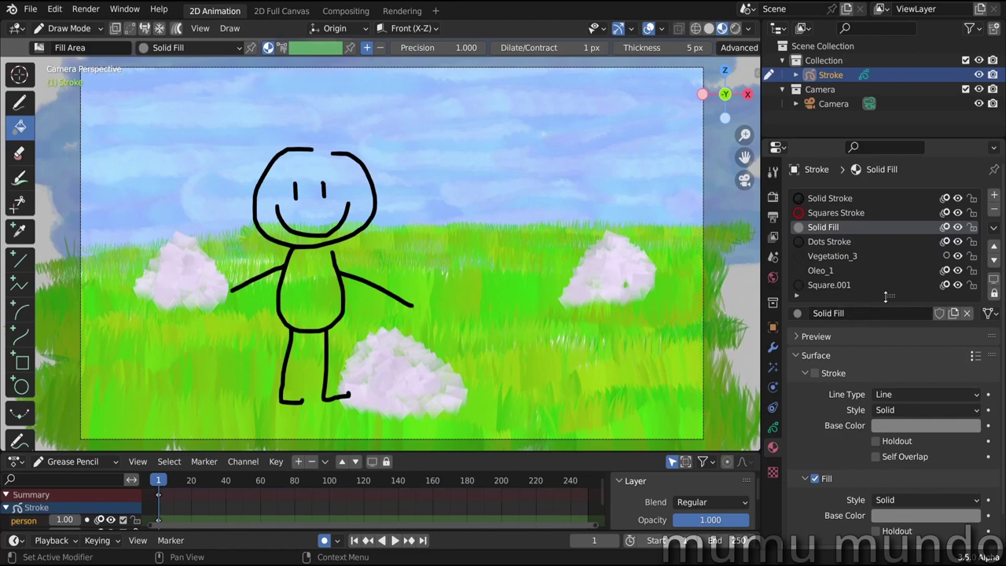
drag(886, 297, 890, 325)
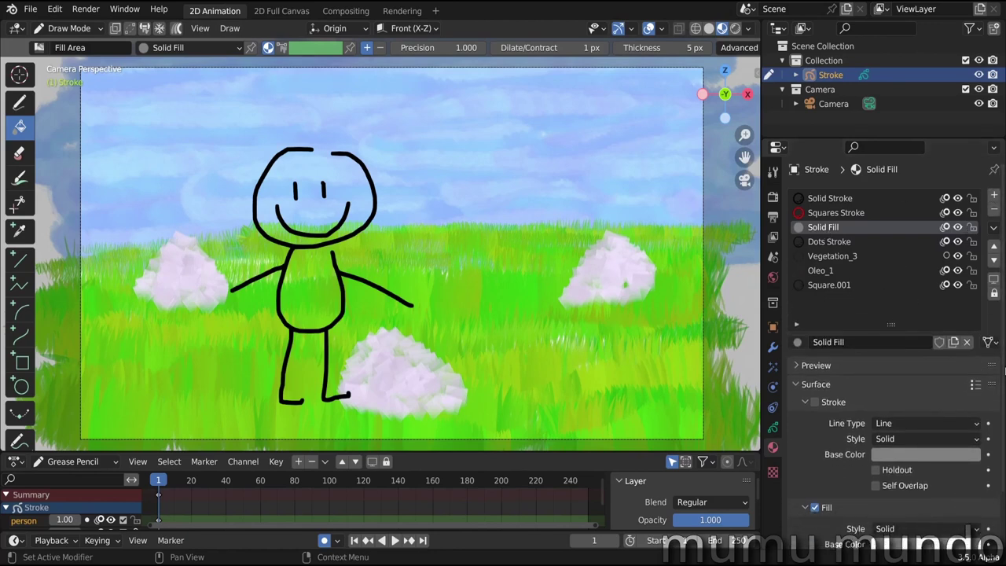
scroll(1003, 370, down, 2)
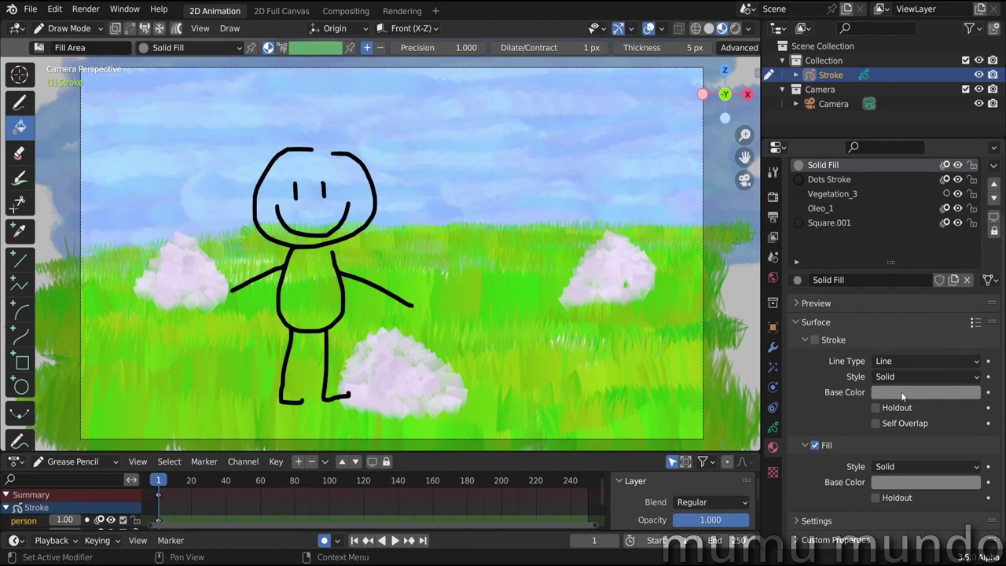
scroll(850, 353, up, 2)
click(810, 199)
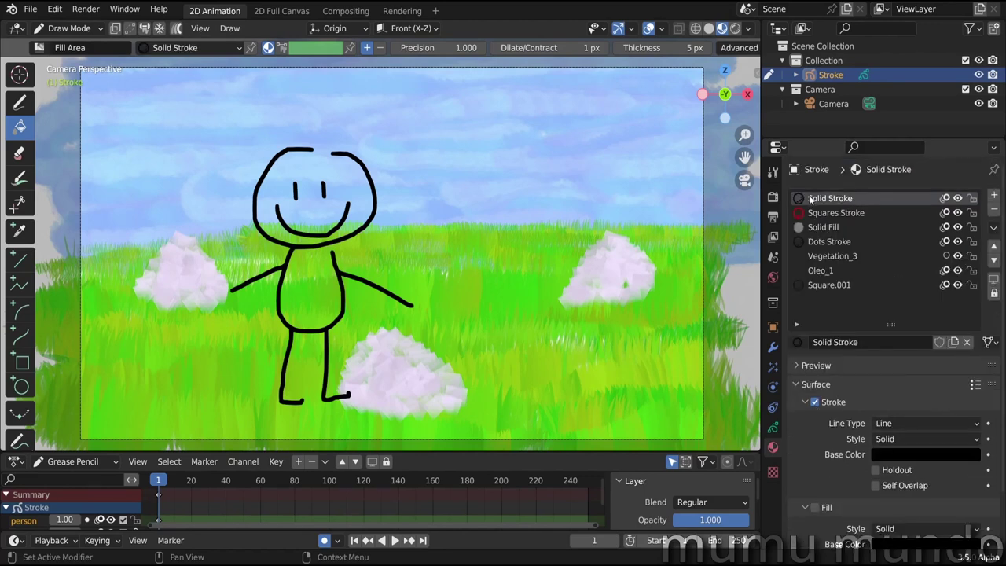
scroll(814, 441, down, 2)
click(894, 397)
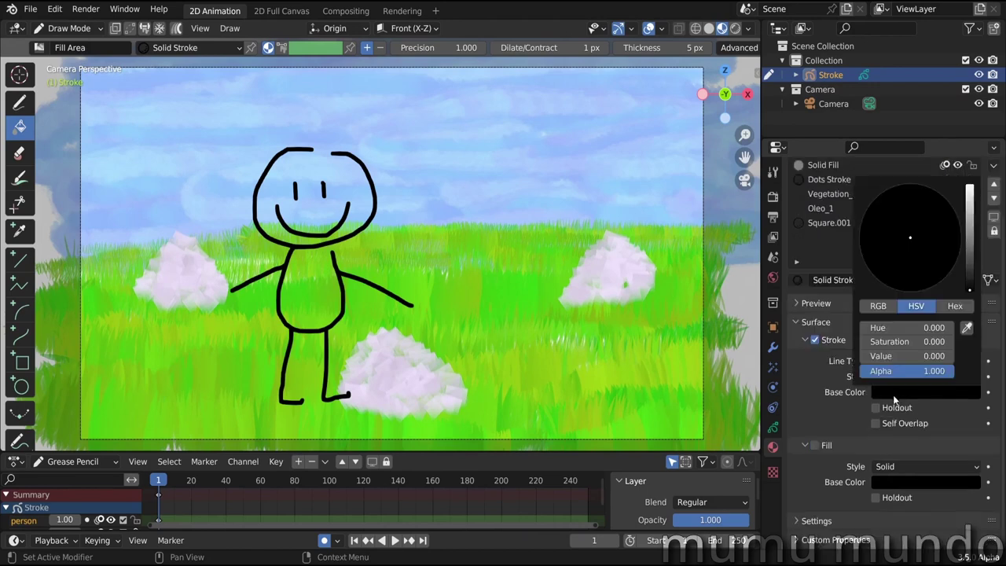
mouse_move(968, 252)
mouse_down()
mouse_move(969, 233)
mouse_move(969, 290)
mouse_up()
click(894, 400)
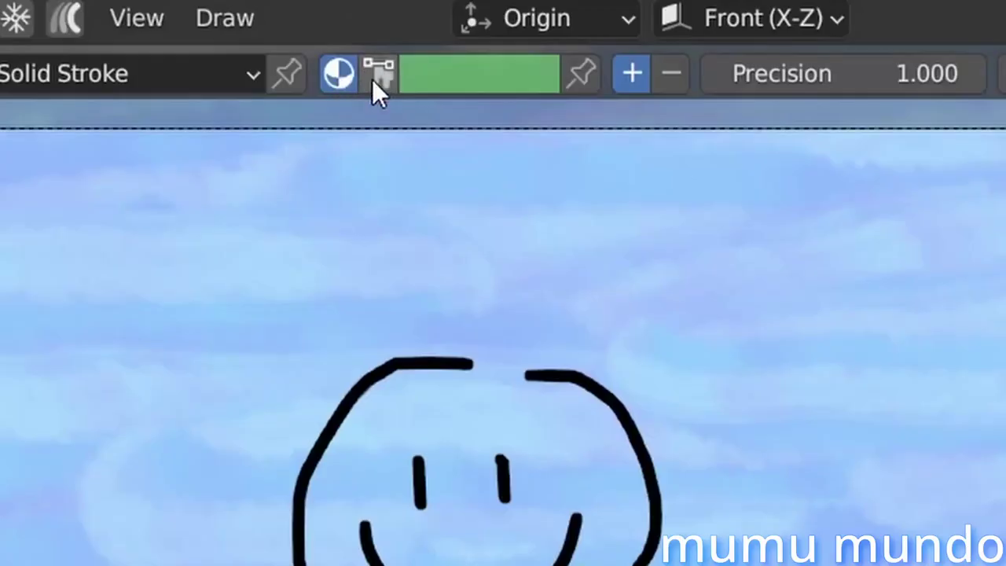
Step: Switch drawing color to the color attribute, try a light green and a dark blue Ink Pen stroke in the sky, and undo both
click(375, 78)
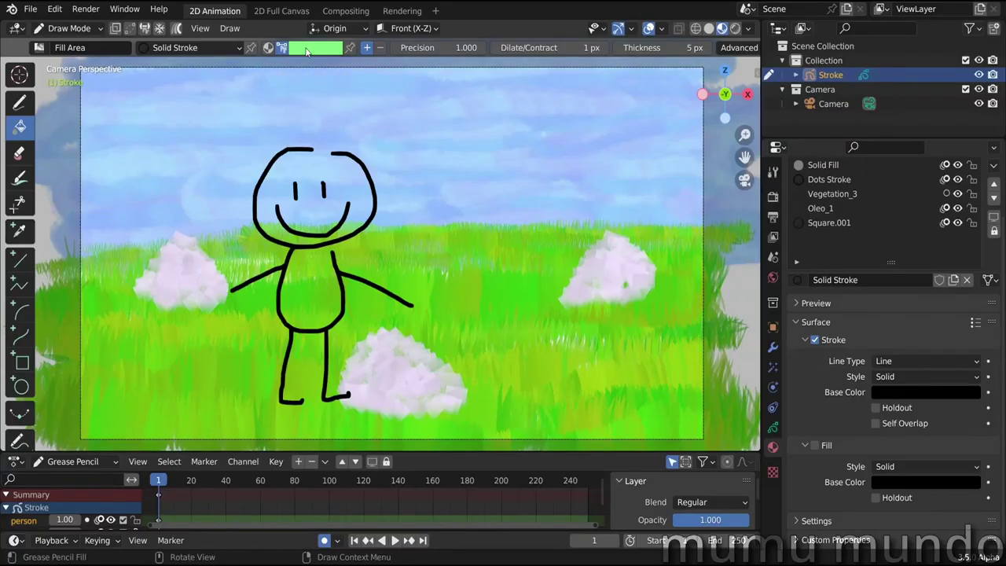
drag(437, 124, 530, 209)
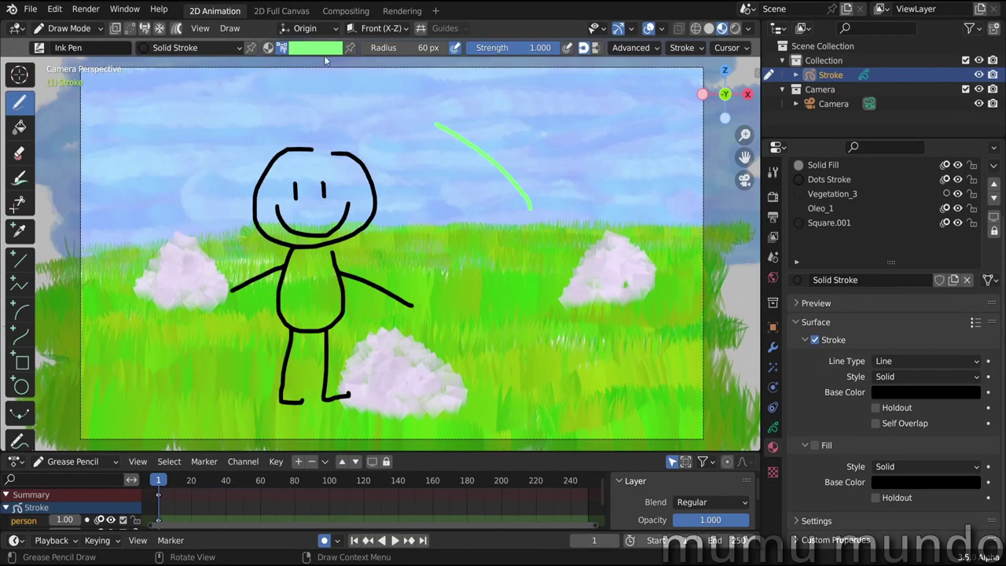
click(315, 47)
click(300, 296)
drag(553, 118, 602, 239)
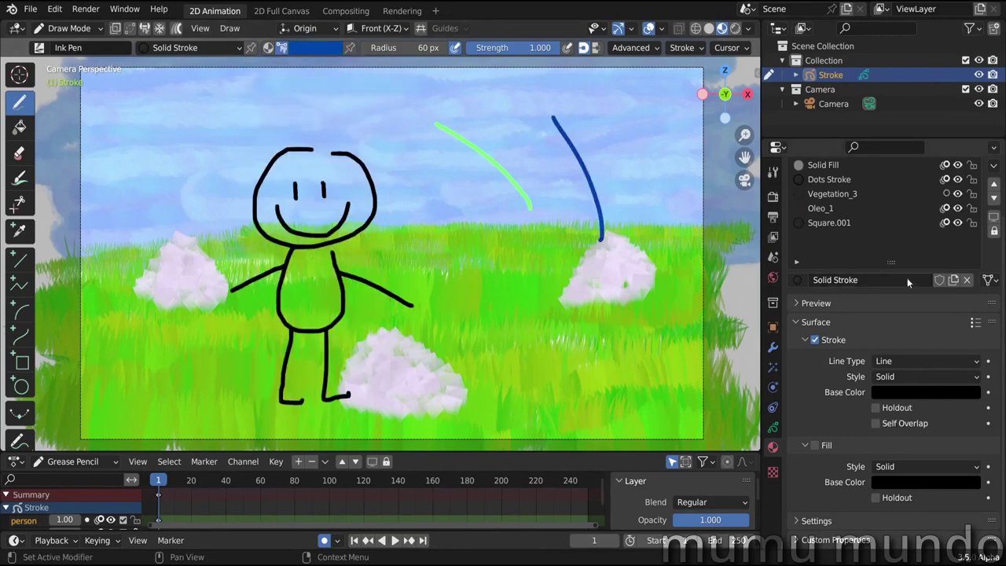
key(ctrl+z)
key(ctrl+z)
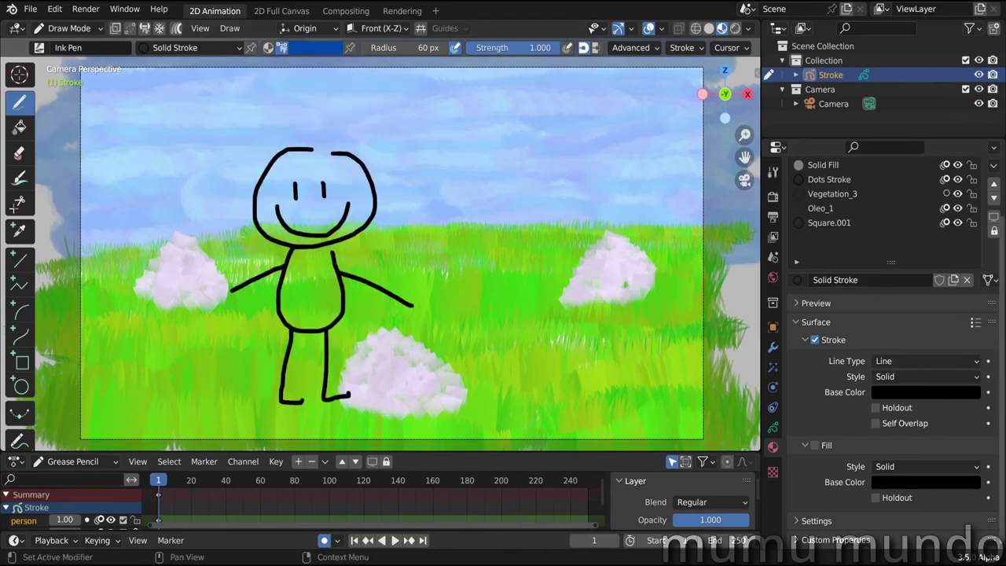
Step: Set up the Fill tool with the Solid Fill material and a light tan color from the palette
scroll(888, 220, up, 3)
click(19, 127)
click(869, 230)
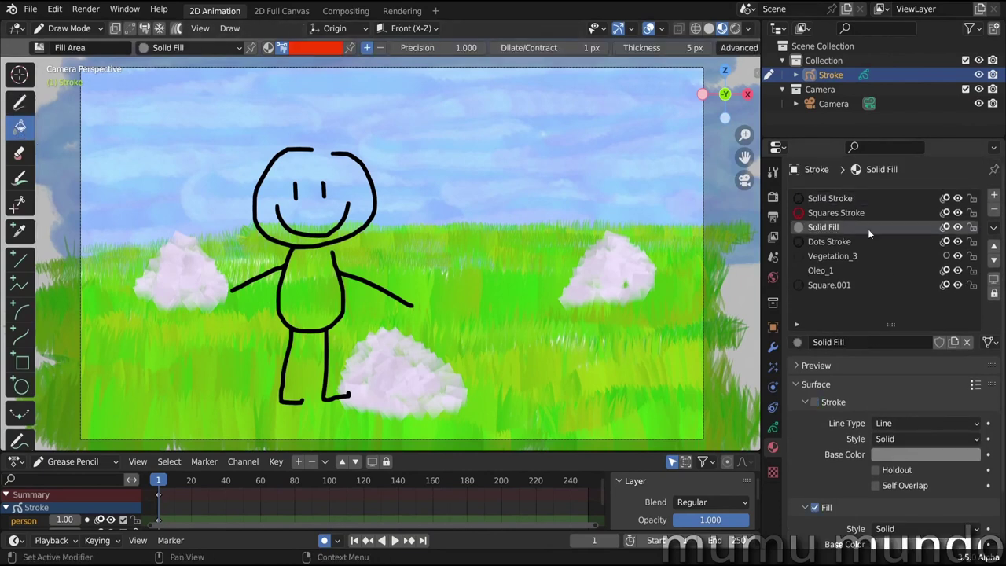
click(325, 48)
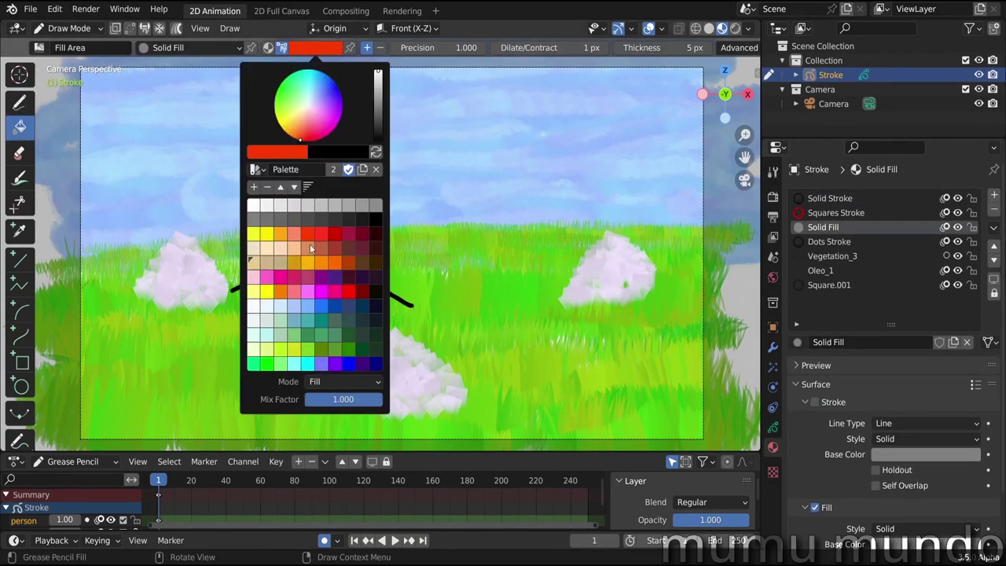
click(254, 261)
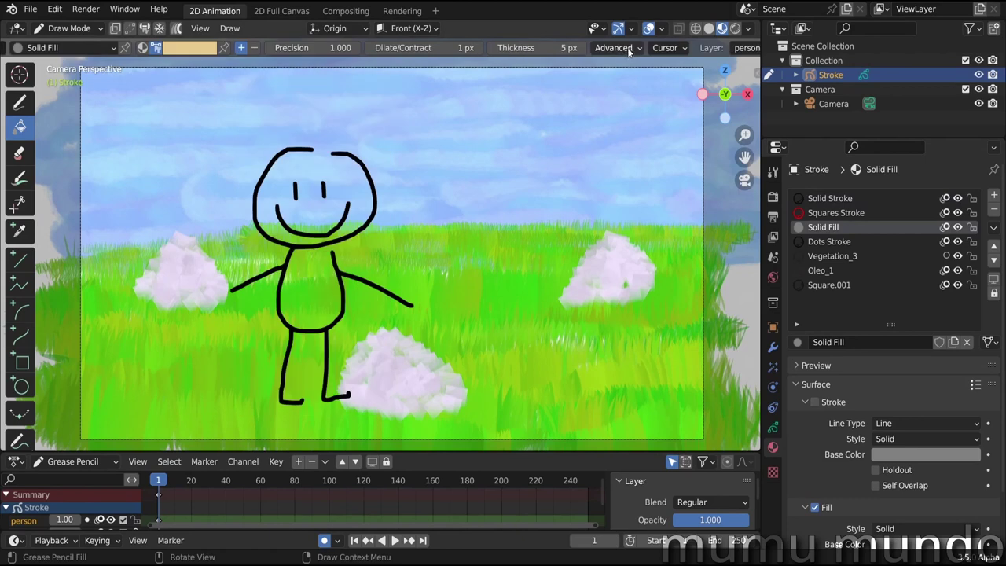
Step: Try to fill the character's head using Extend gap closure, lengthening the extend lines to 2.300
scroll(603, 49, left, 5)
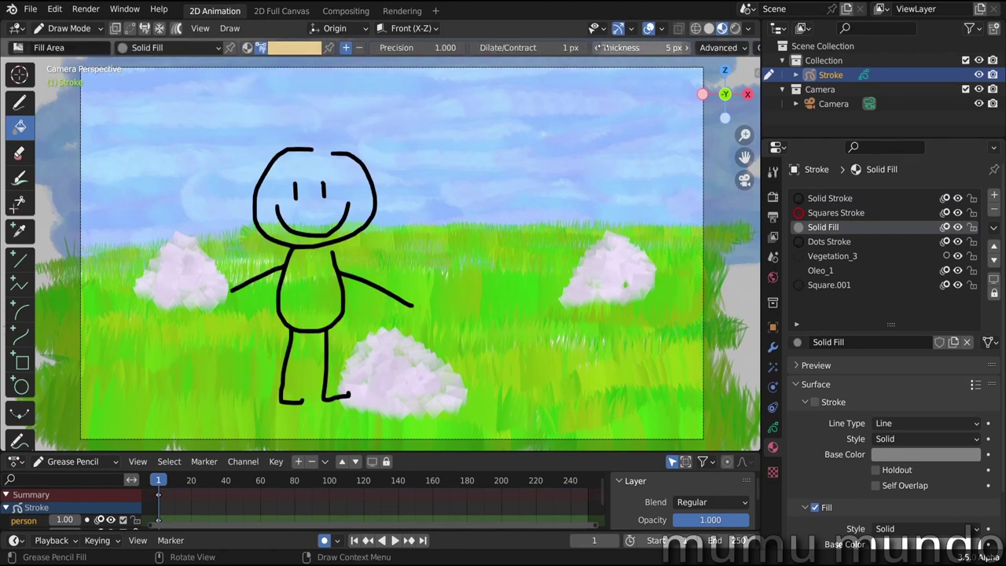
scroll(605, 47, right, 3)
click(613, 47)
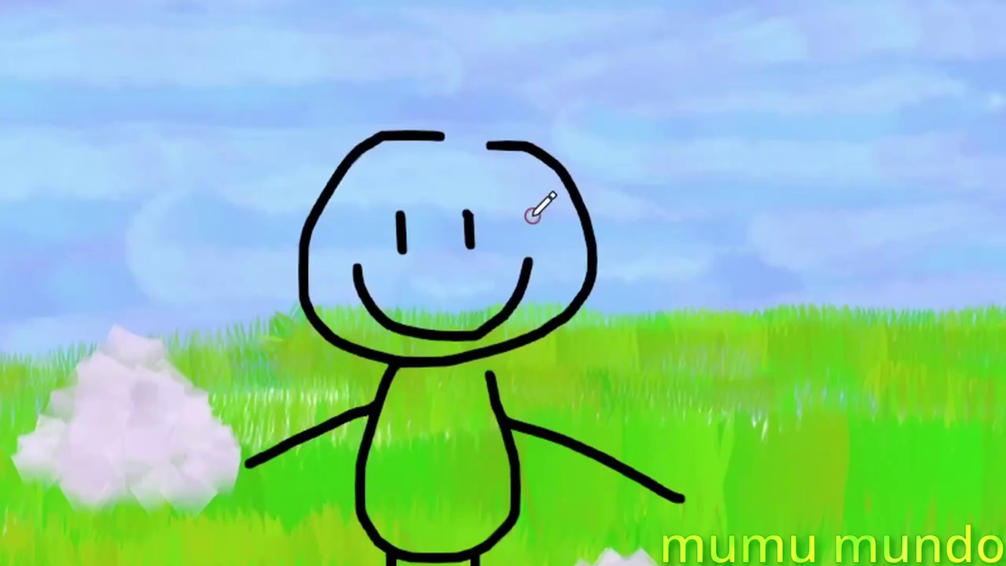
click(533, 215)
scroll(533, 215, up, 2)
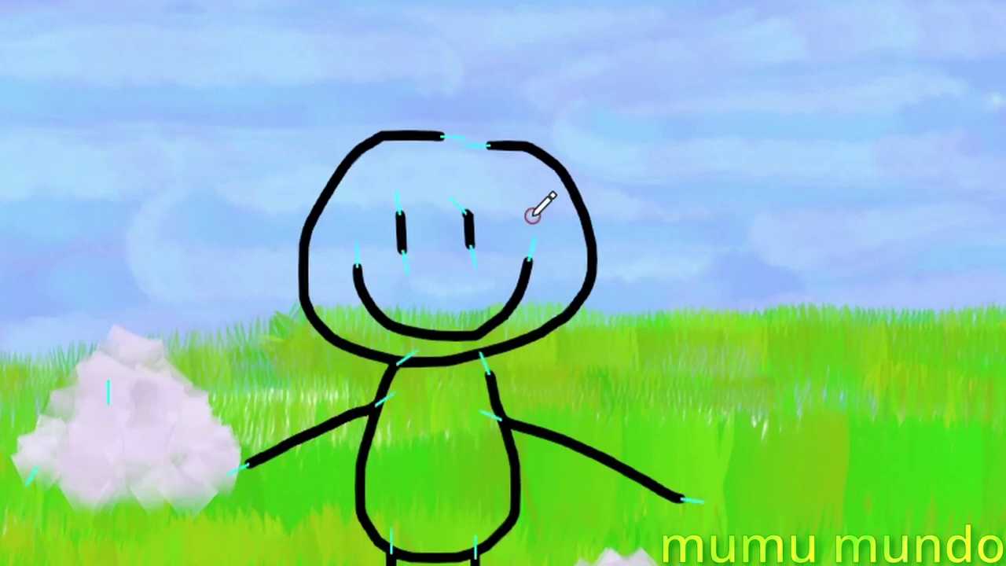
scroll(532, 215, up, 3)
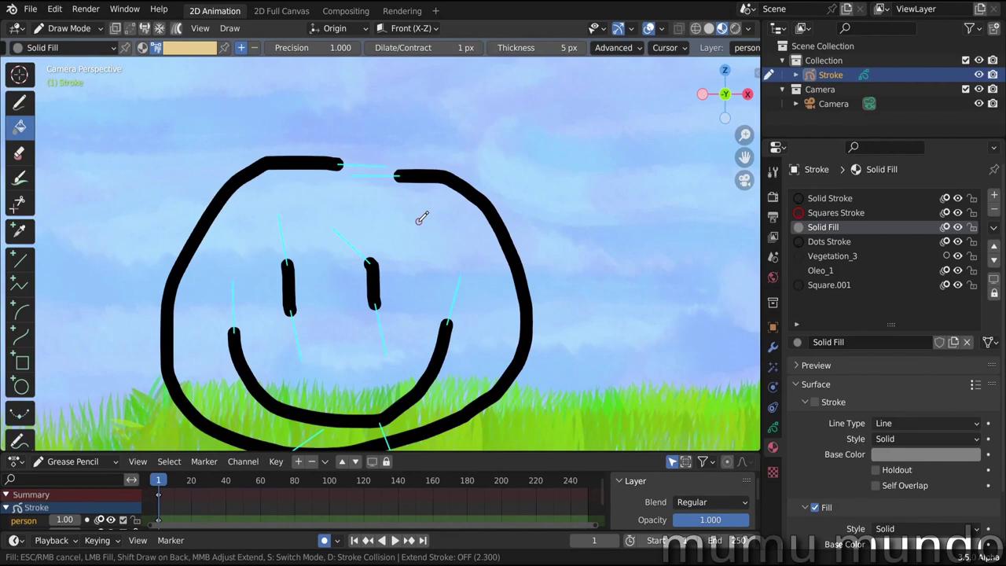
key(Escape)
Step: Change the Fill tool's gap closure mode to Radius
click(613, 47)
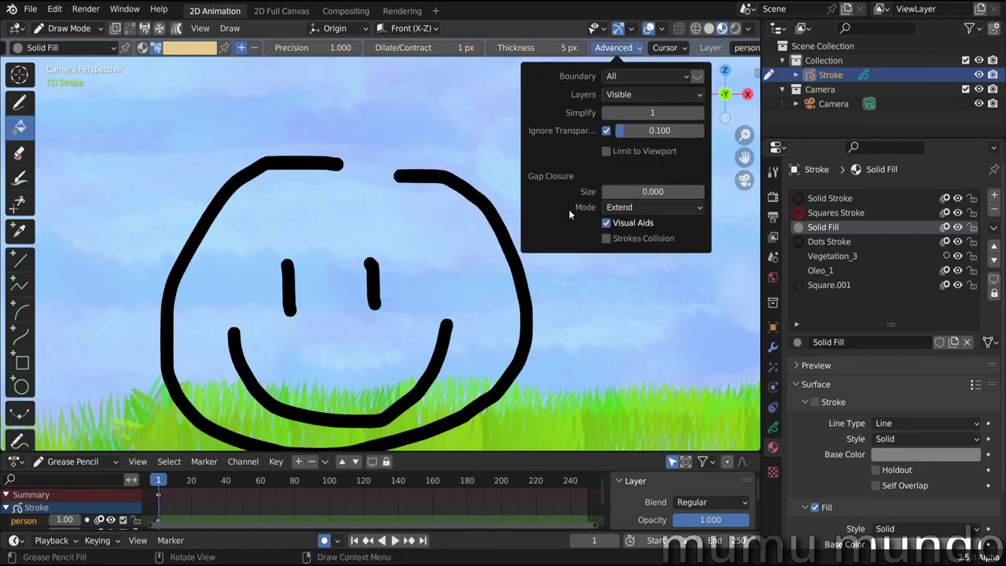
click(617, 209)
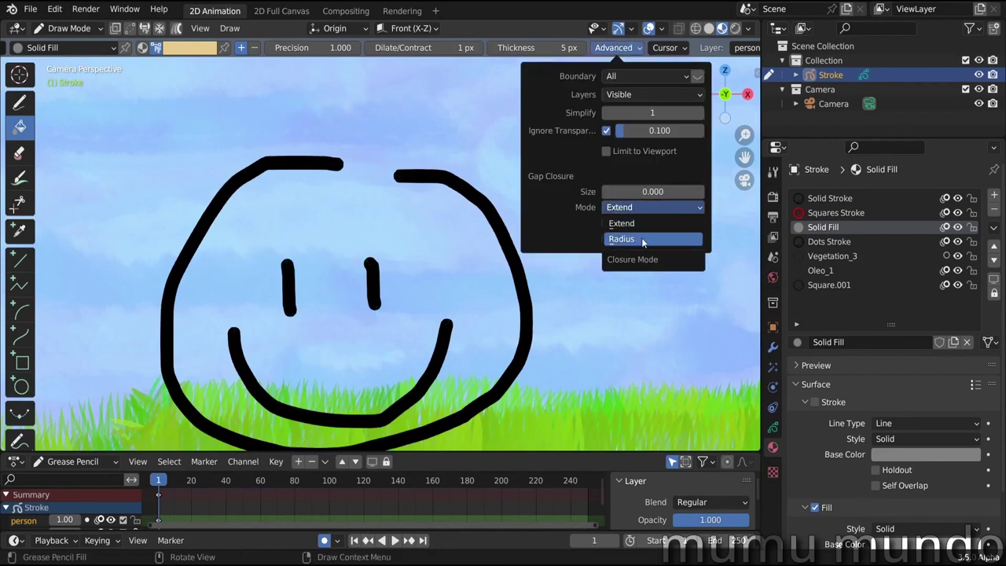
click(642, 240)
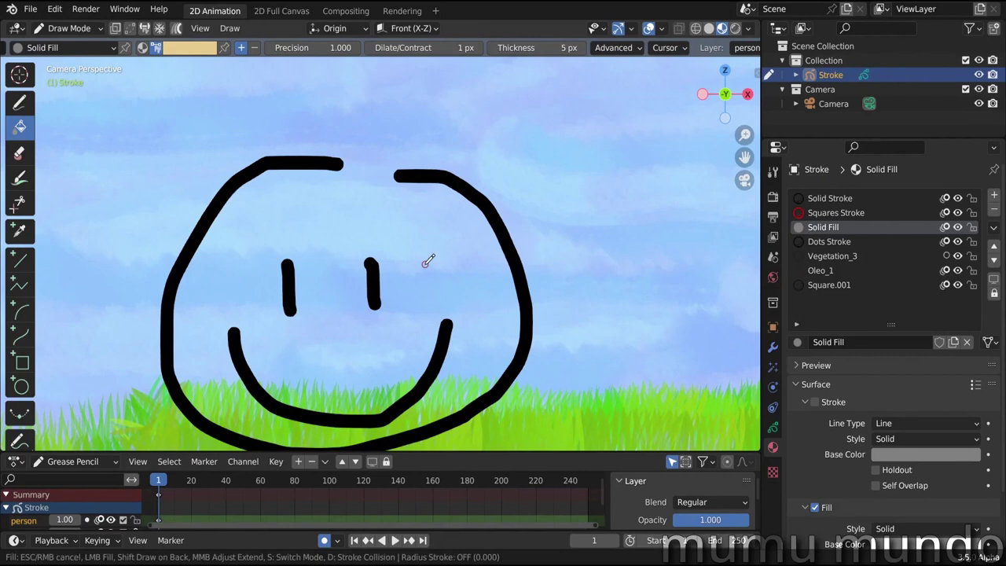
Step: Enlarge the gap closure radius to 3.200, try to fill the character's head, and undo the fill
scroll(429, 261, down, 17)
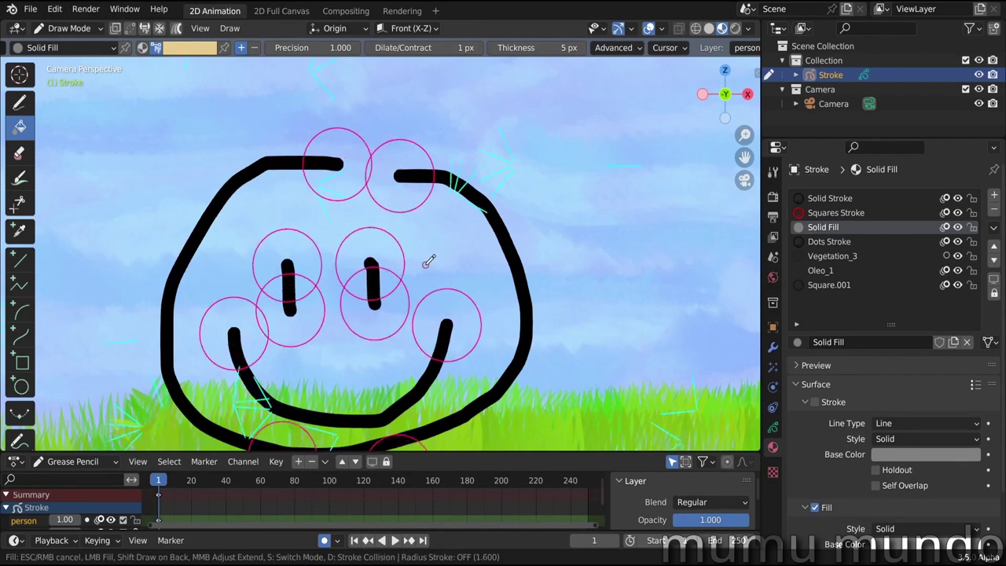
scroll(429, 261, down, 15)
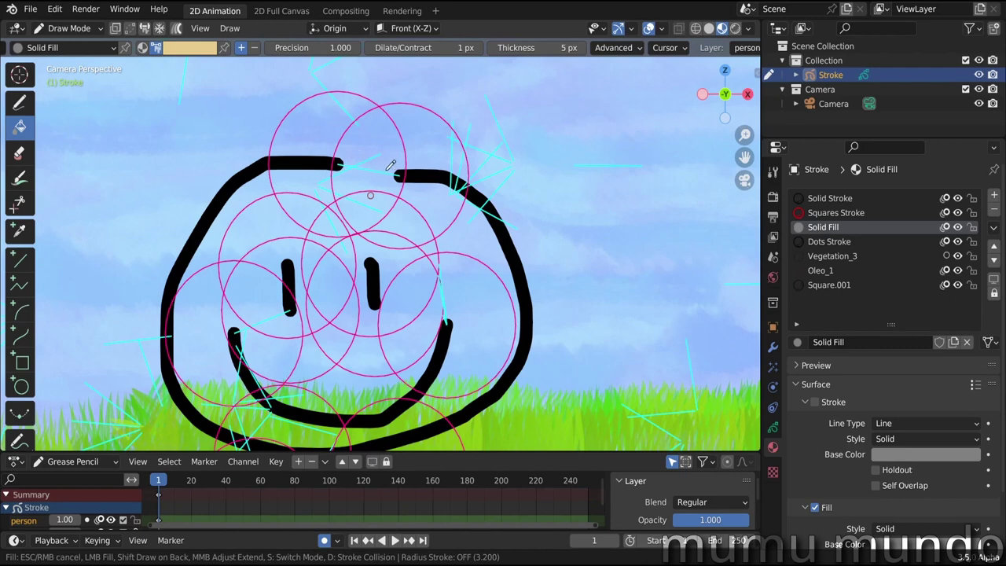
click(453, 246)
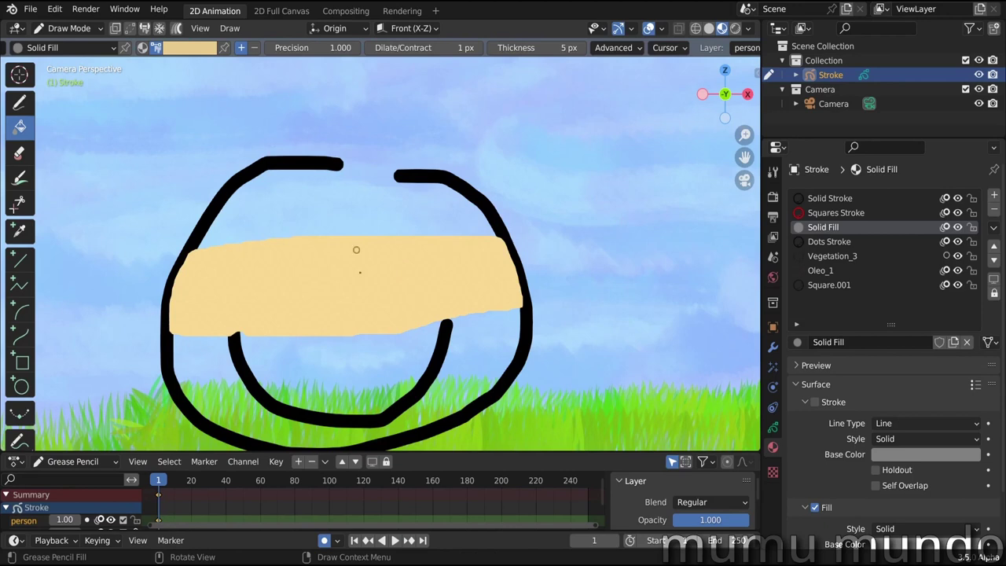
key(ctrl+z)
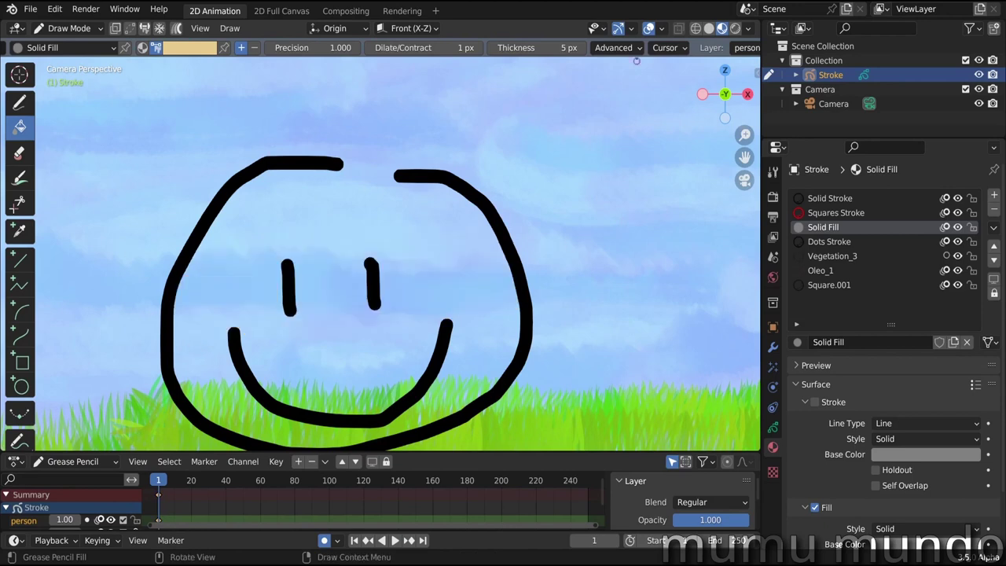
Step: Limit the Fill tool's boundary layers to the Active layer
click(636, 48)
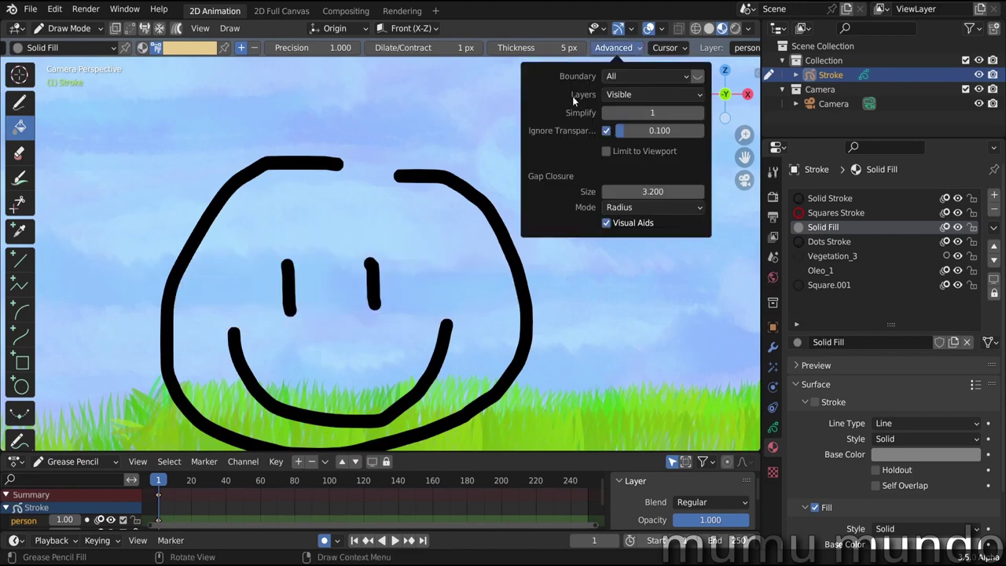
click(634, 95)
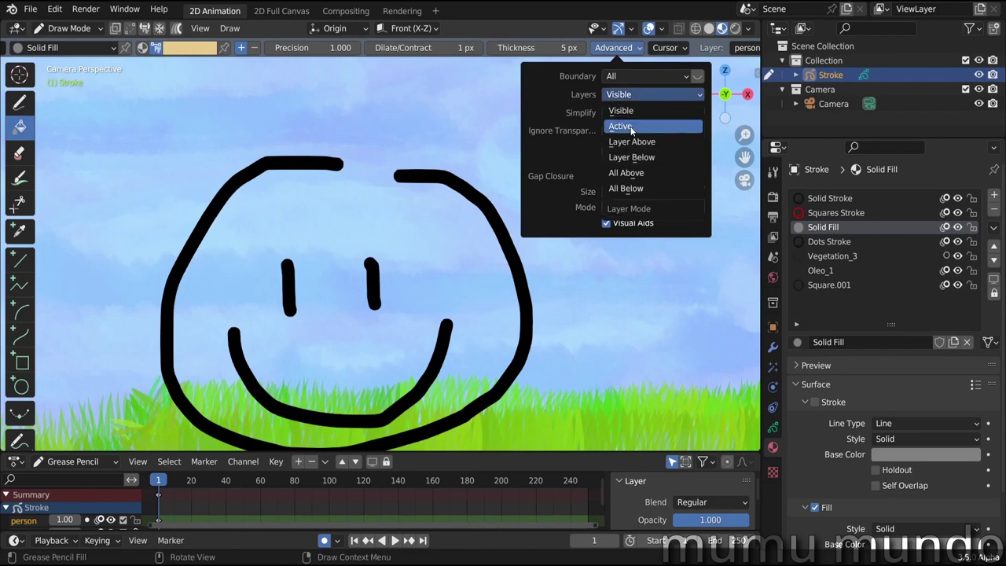
click(629, 126)
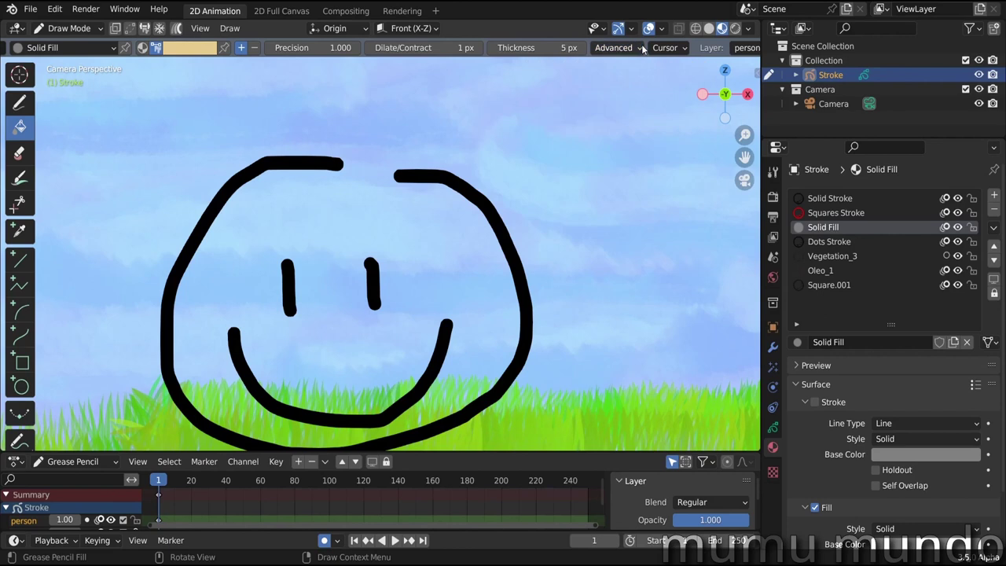
Step: Try filling the head in tan with a closure radius of 3.300, and undo the fill that covers the face
click(424, 268)
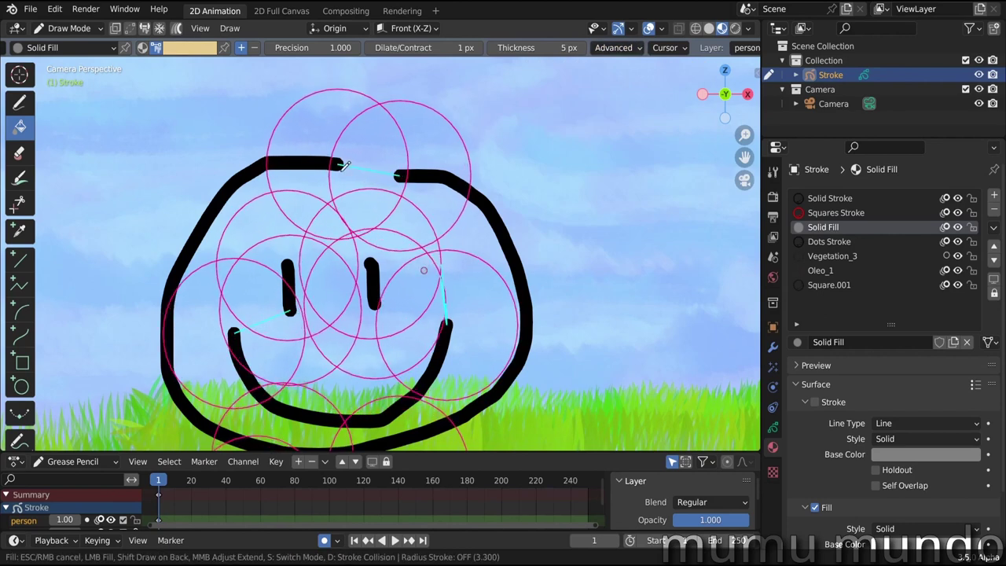
click(419, 278)
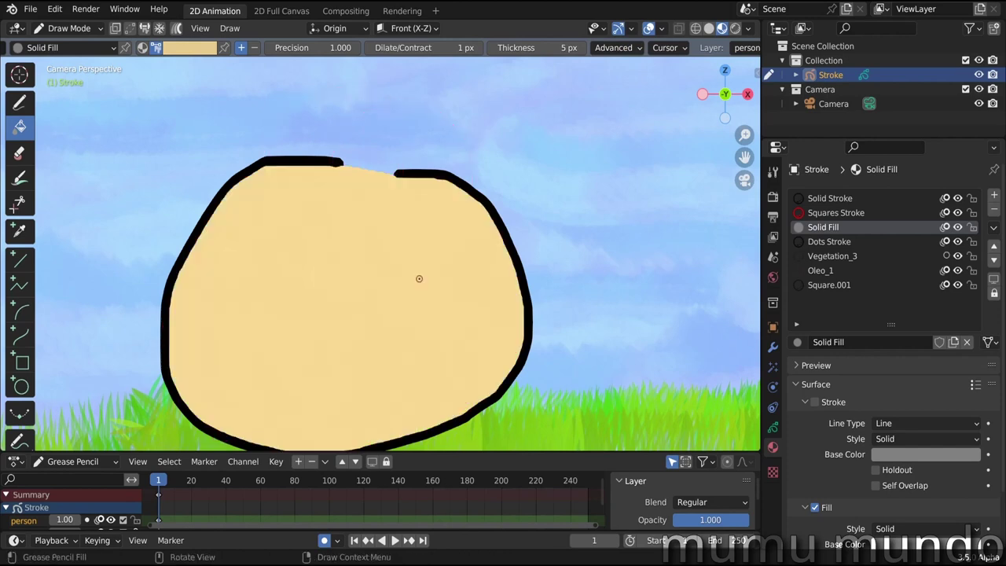
scroll(368, 297, down, 4)
scroll(365, 299, up, 2)
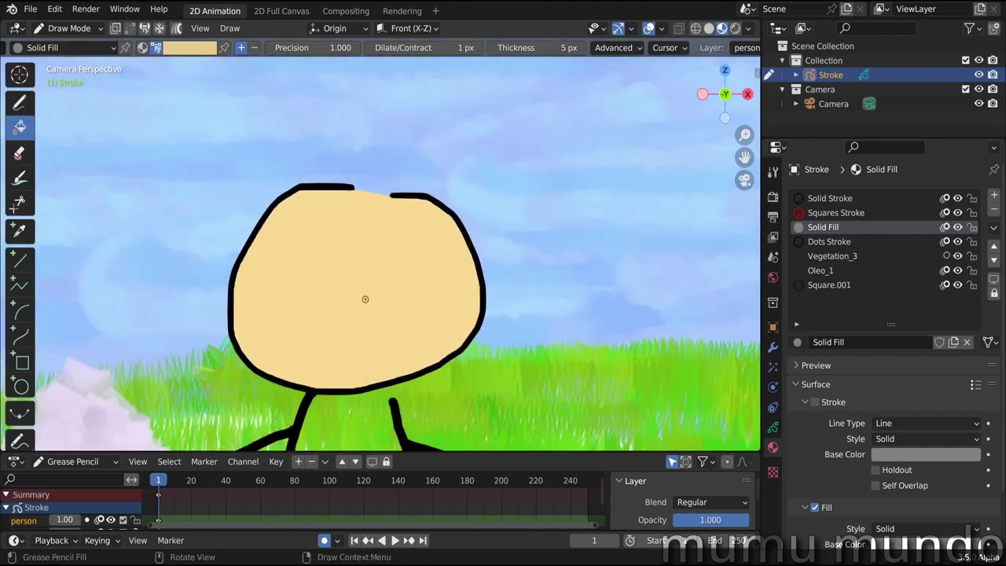
key(ctrl+z)
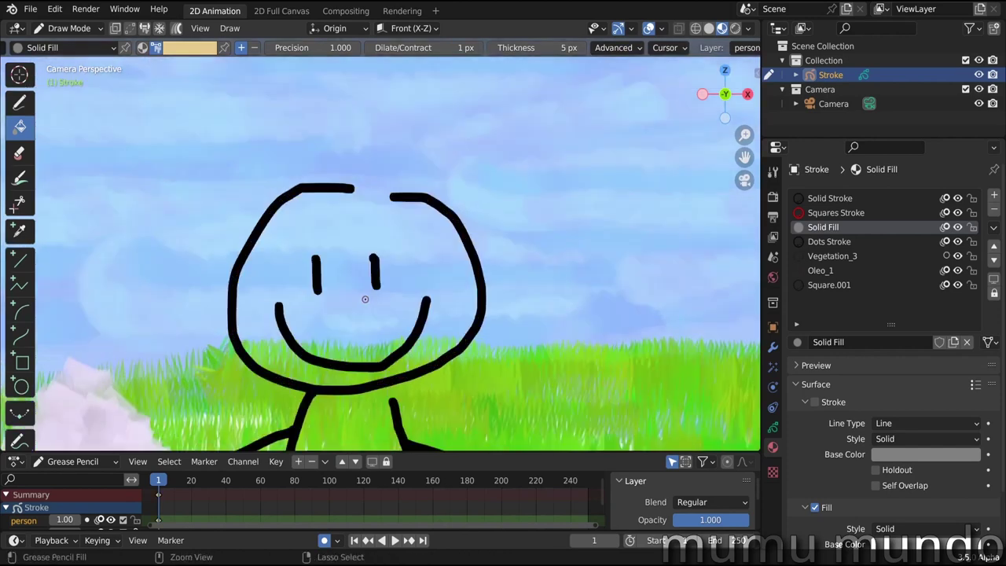
Step: Enable drawing on back and fill the head with tan behind the face strokes
click(117, 28)
click(425, 267)
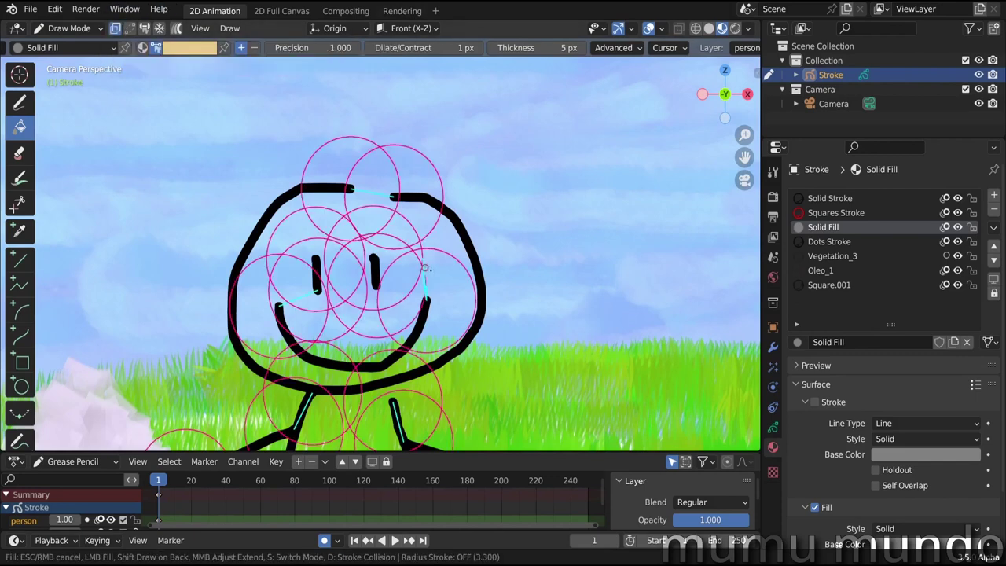
scroll(361, 287, down, 4)
scroll(397, 413, up, 4)
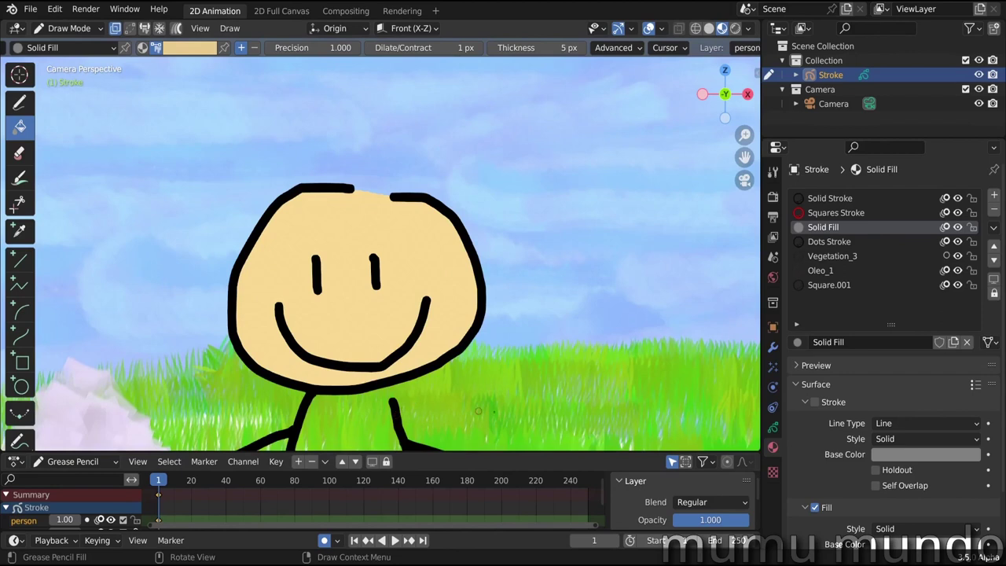
Step: Choose a dark purple from the palette and try to fill the torso using Radius gap closure at 5.200
shift+middle_drag(436, 401, 473, 196)
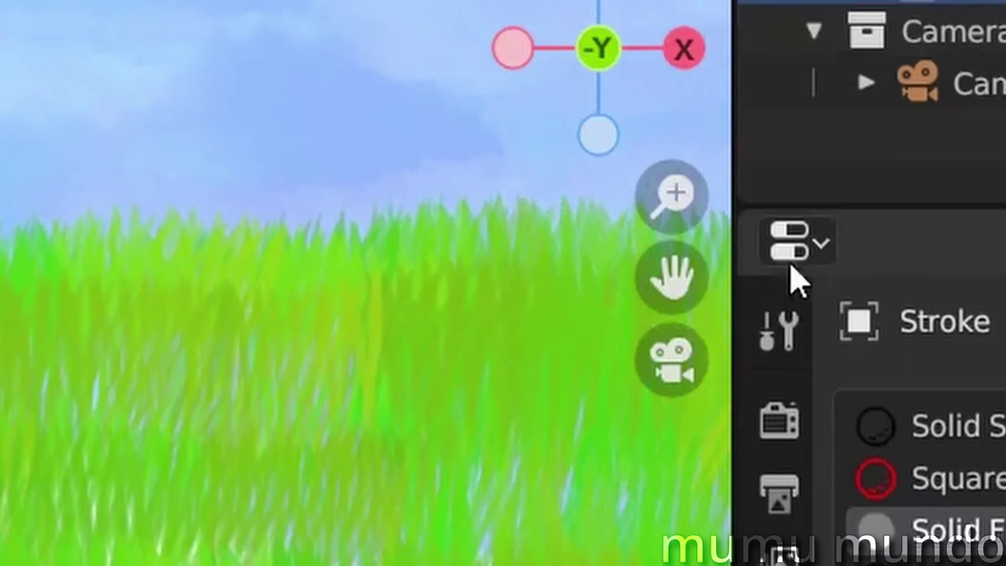
drag(680, 270, 697, 357)
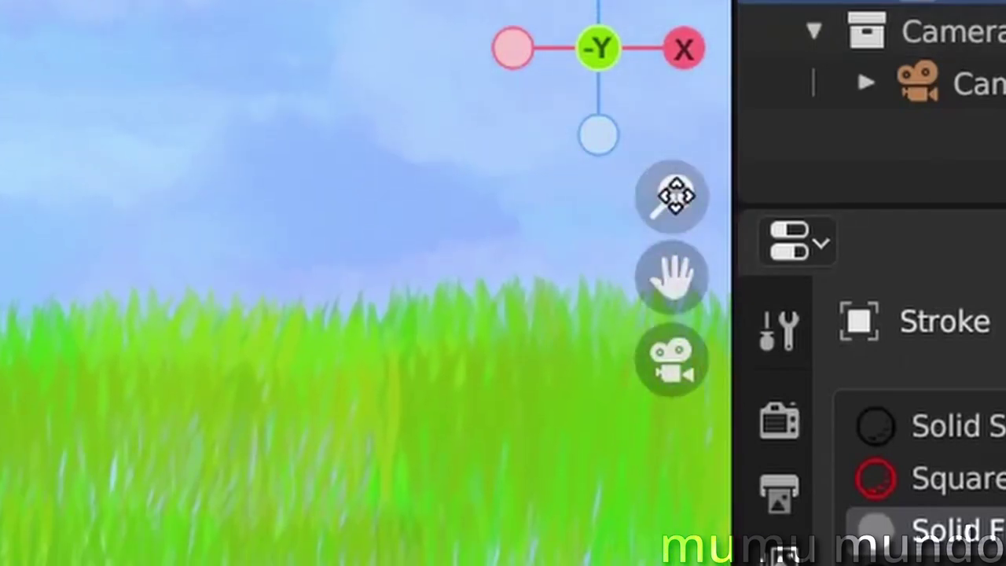
drag(673, 195, 717, 306)
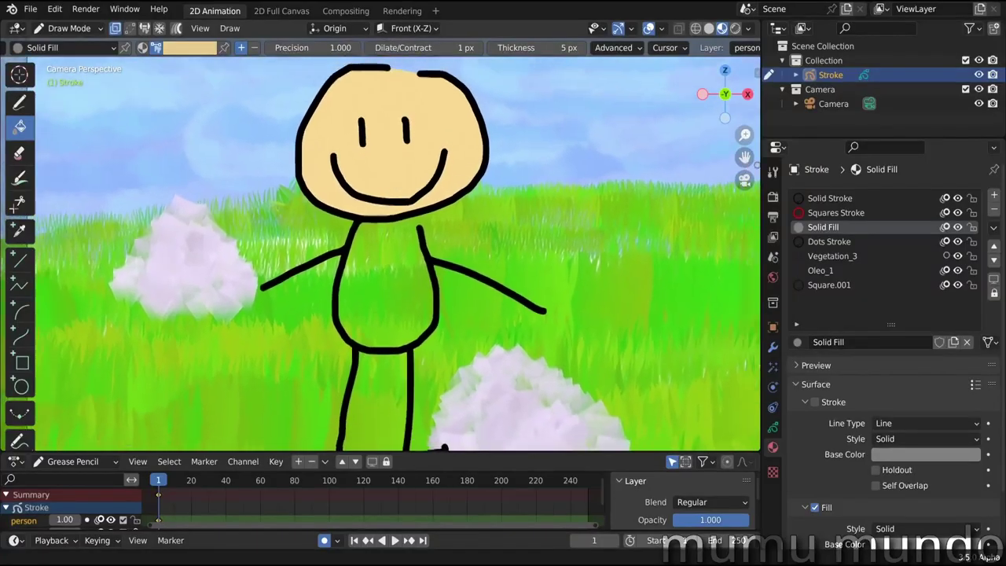
drag(757, 165, 112, 146)
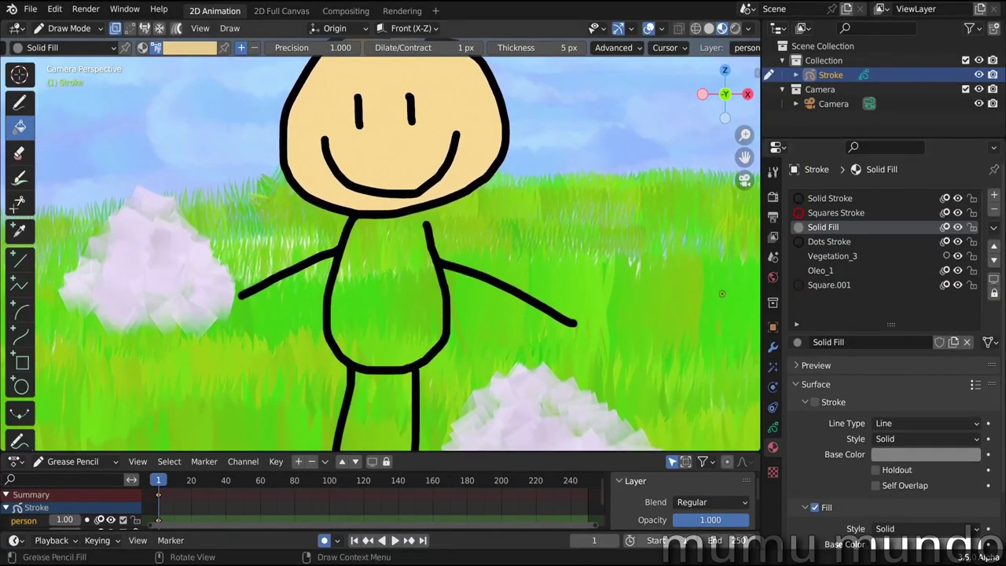
scroll(504, 301, down, 1)
scroll(504, 301, up, 2)
shift+middle_drag(504, 301, 290, 215)
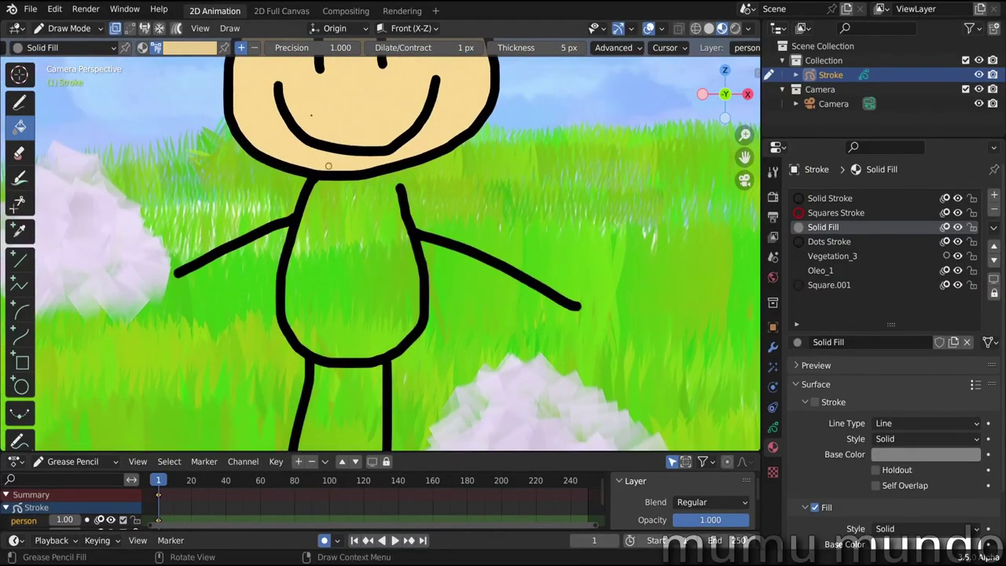
click(193, 49)
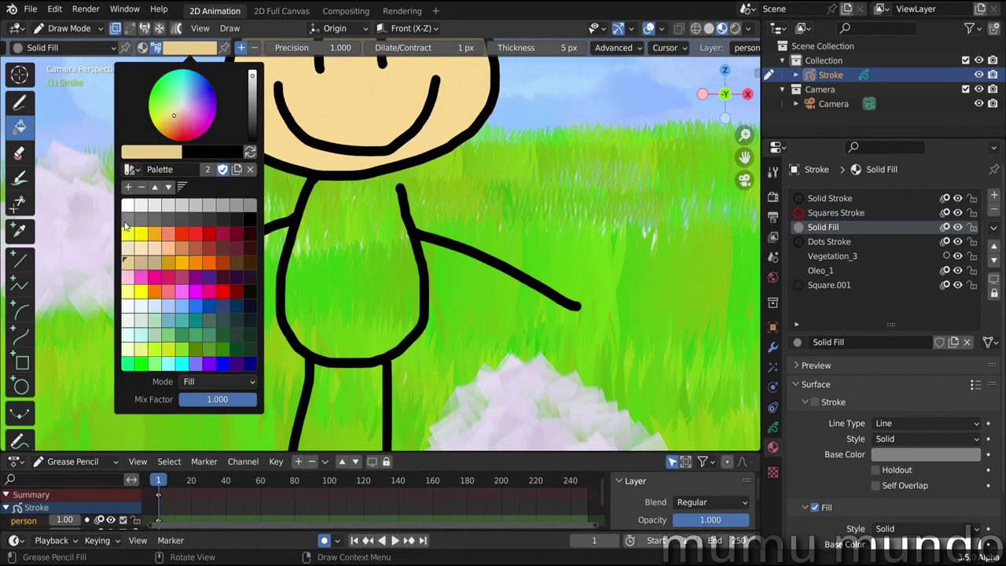
click(208, 285)
click(373, 287)
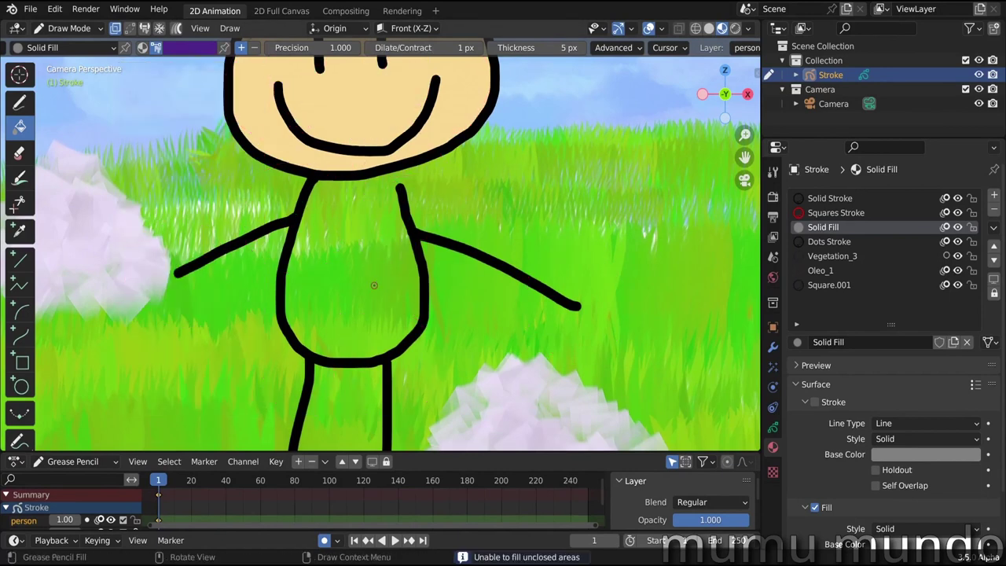
Step: Change the gap closure mode to Extend and fill the torso with dark purple using extend lines of 3.600
click(618, 47)
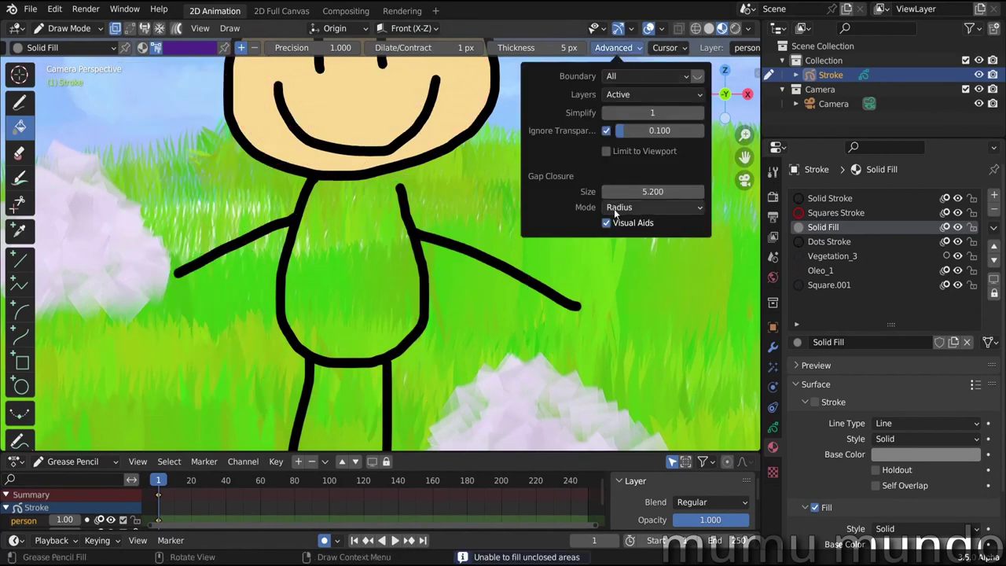
click(618, 208)
click(618, 224)
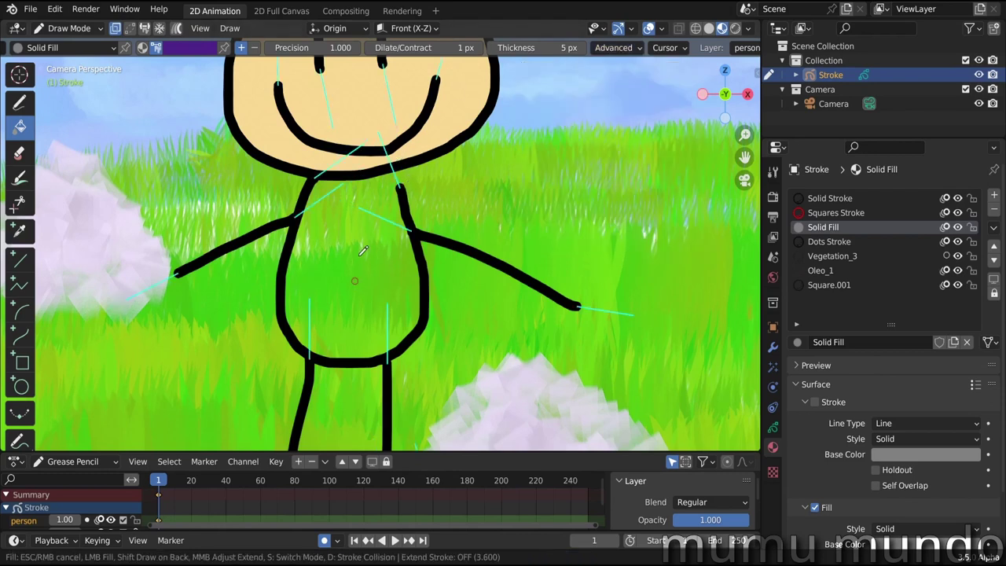
click(354, 280)
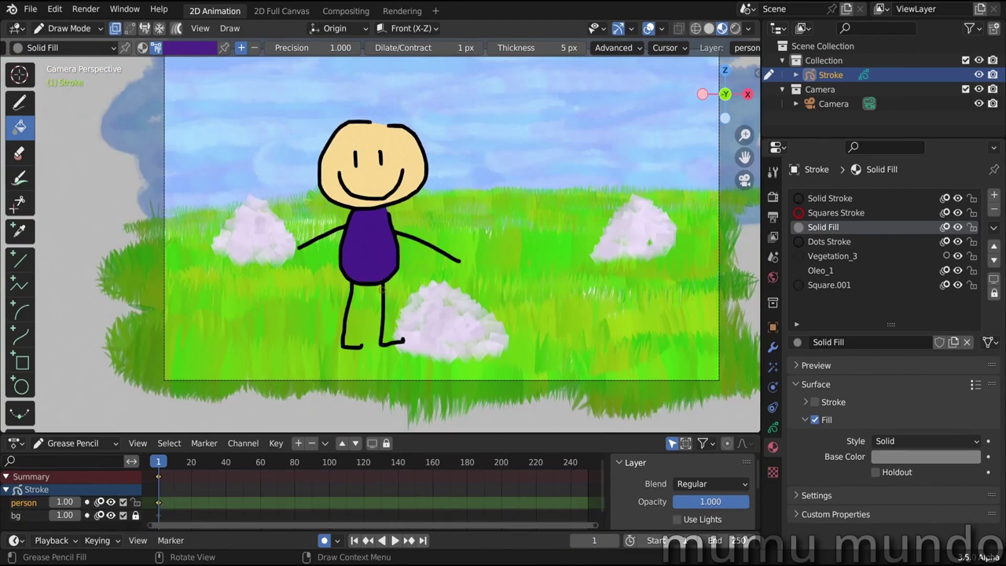
Step: Switch the Stroke object to Edit Mode and go to frame 6
key(ctrl+Tab)
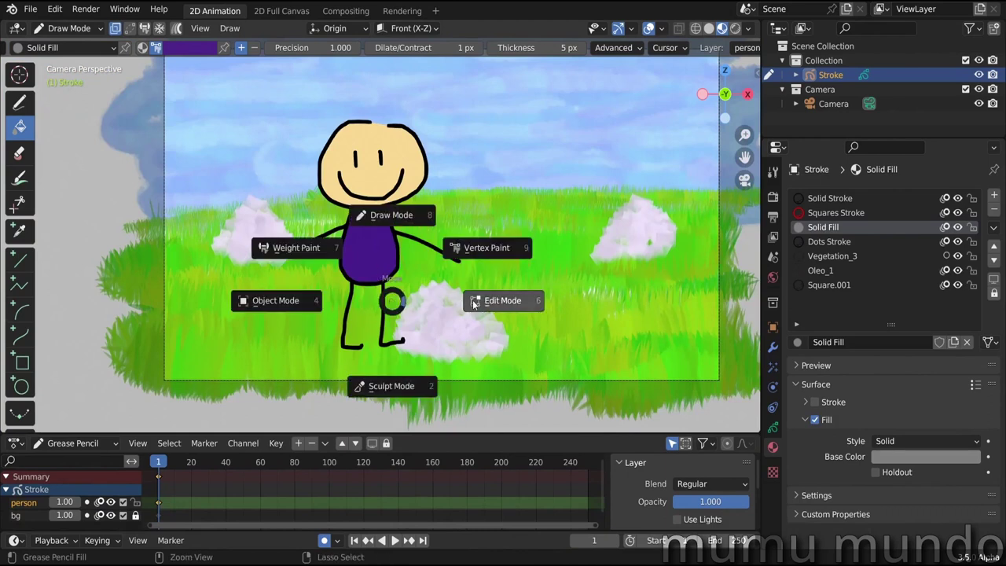
click(519, 308)
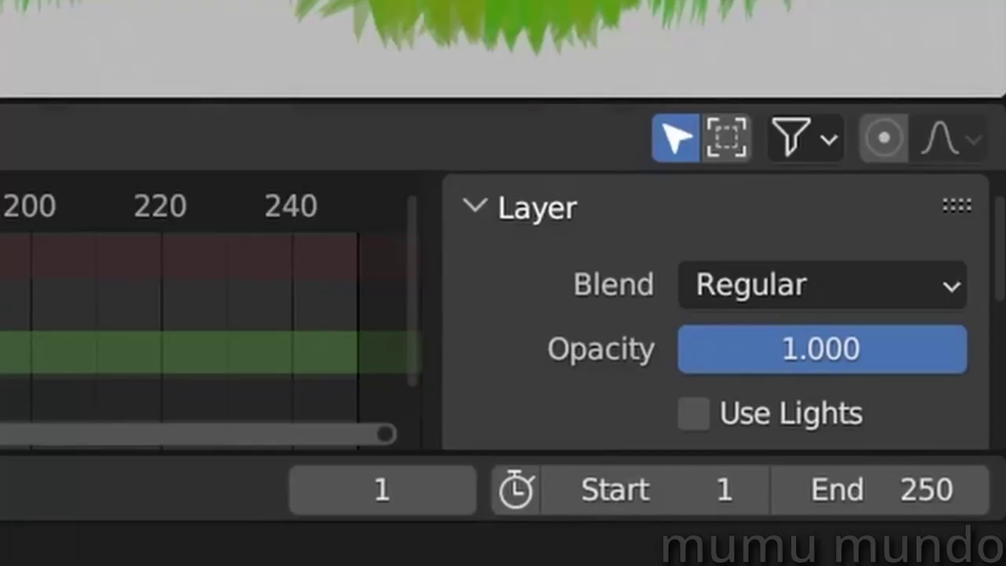
double_click(393, 490)
text(6)
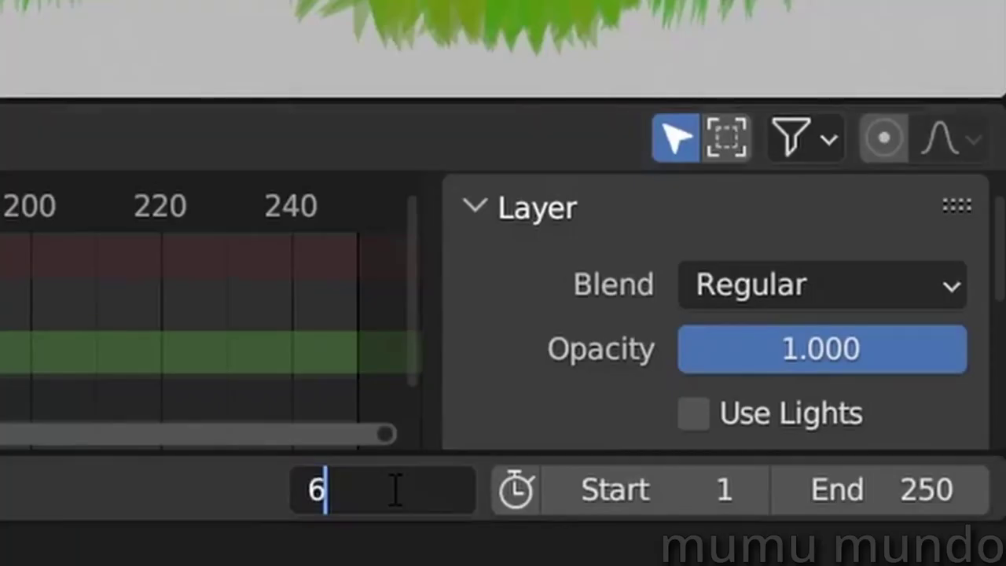
key(Return)
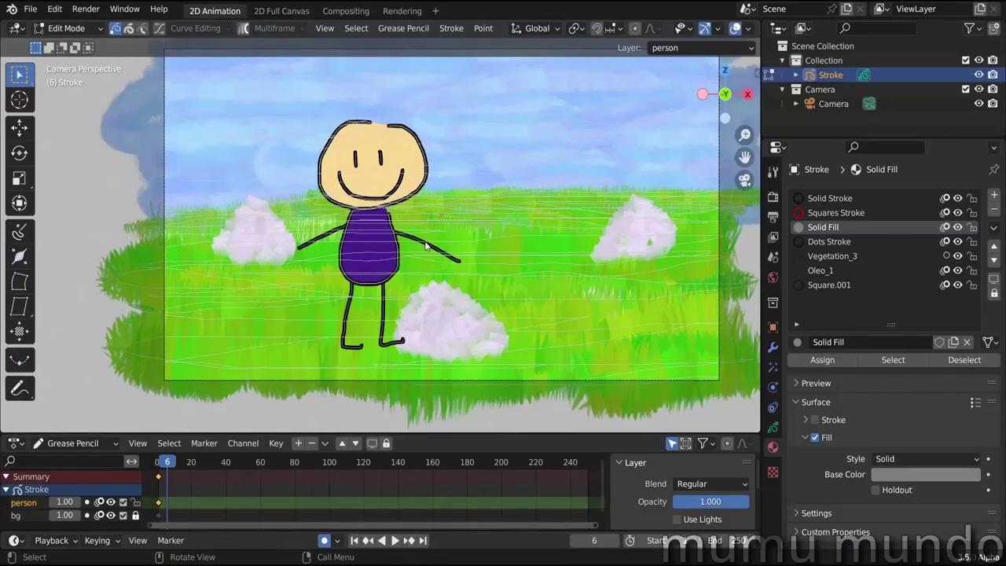
Step: At frame 6, select the right-hand arm stroke, rotate it upward and move it back onto the shoulder
scroll(421, 260, up, 8)
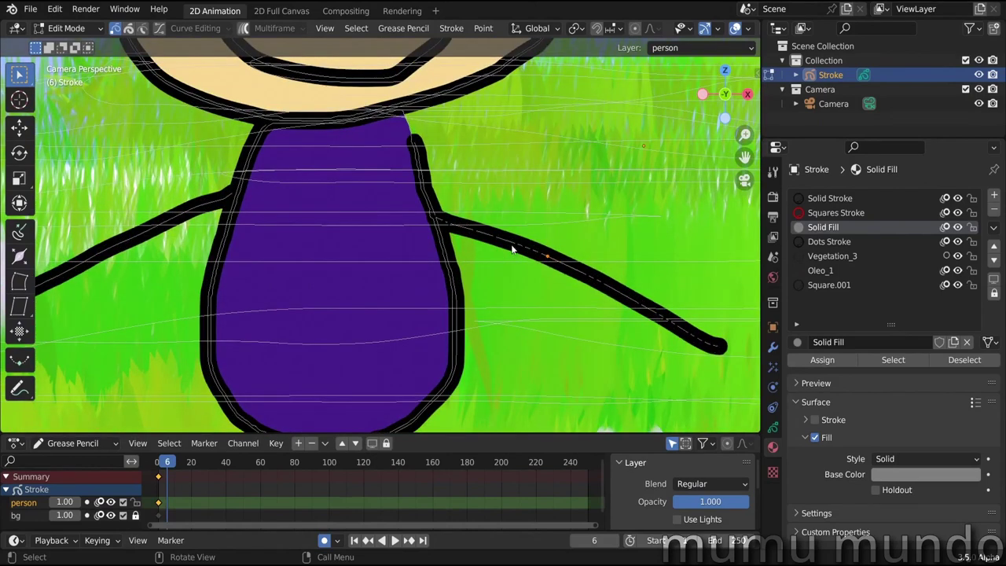
scroll(560, 312, down, 6)
scroll(561, 312, up, 6)
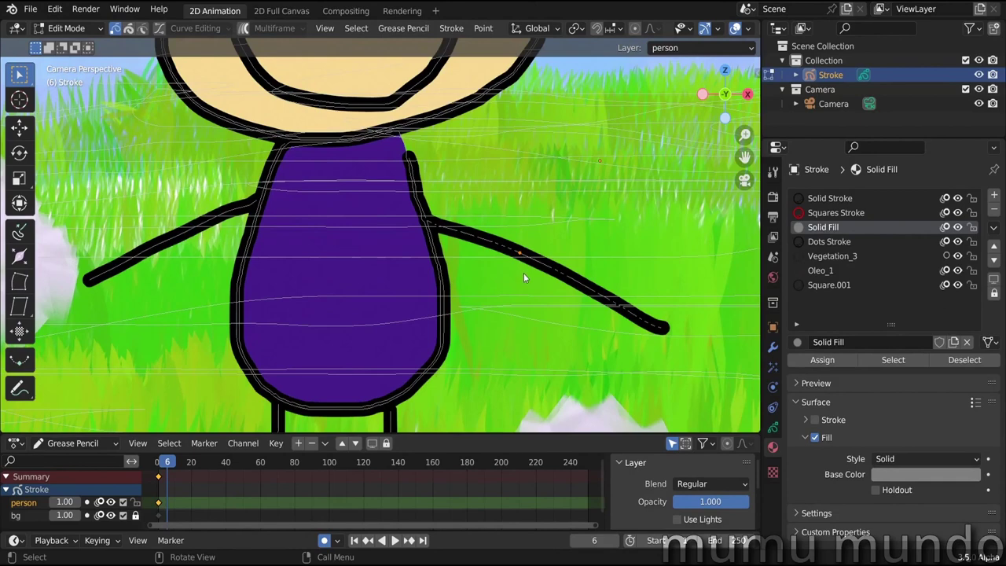
scroll(503, 55, up, 4)
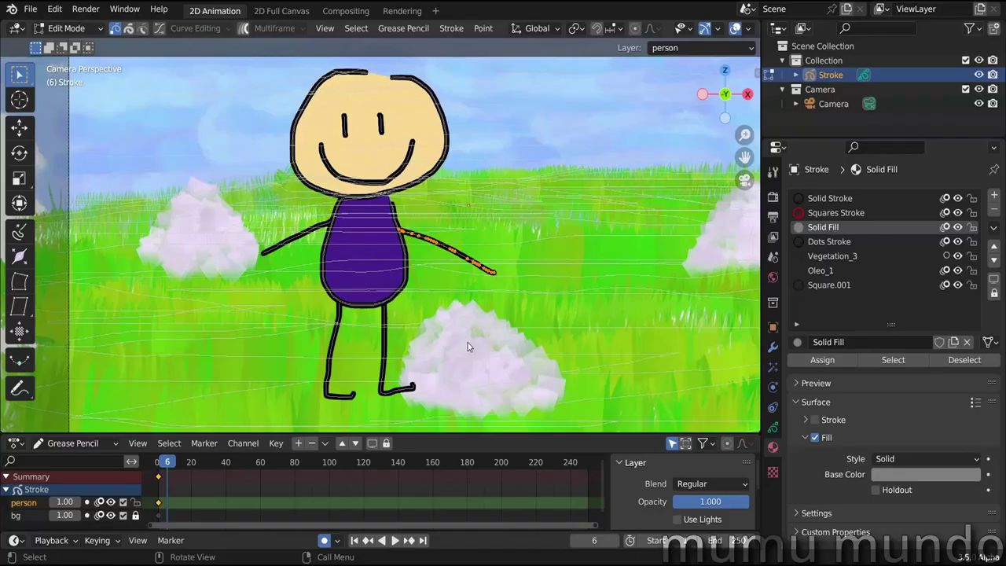
key(r)
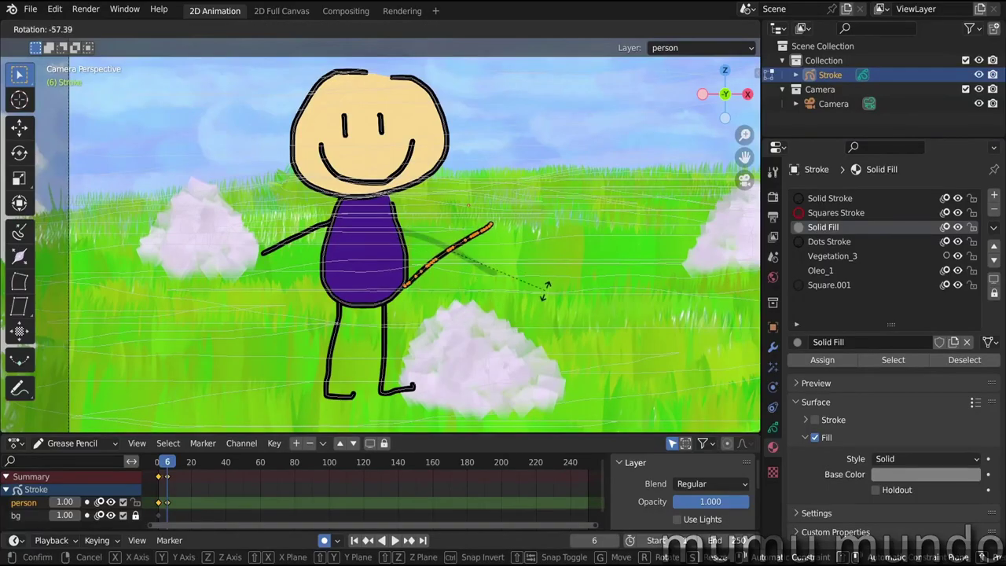
click(430, 337)
key(g)
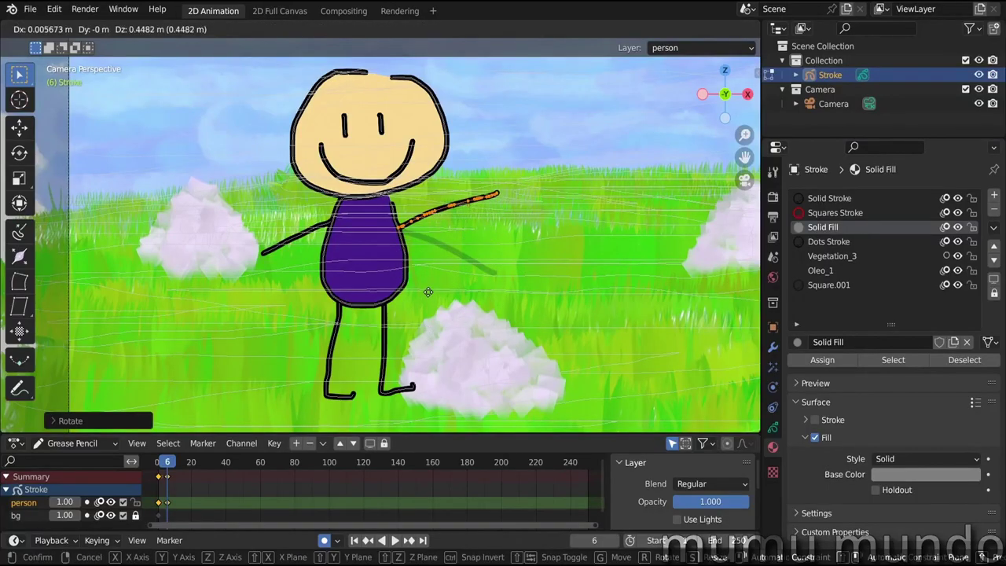
click(429, 294)
Step: Rotate the left-hand arm stroke closer to the body and move it back onto the shoulder
click(294, 239)
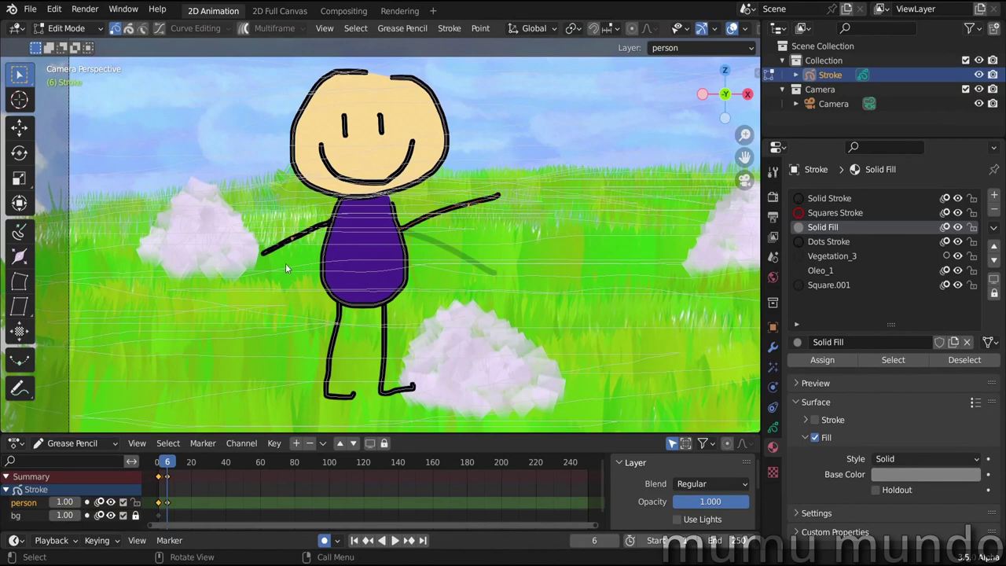
key(l)
key(r)
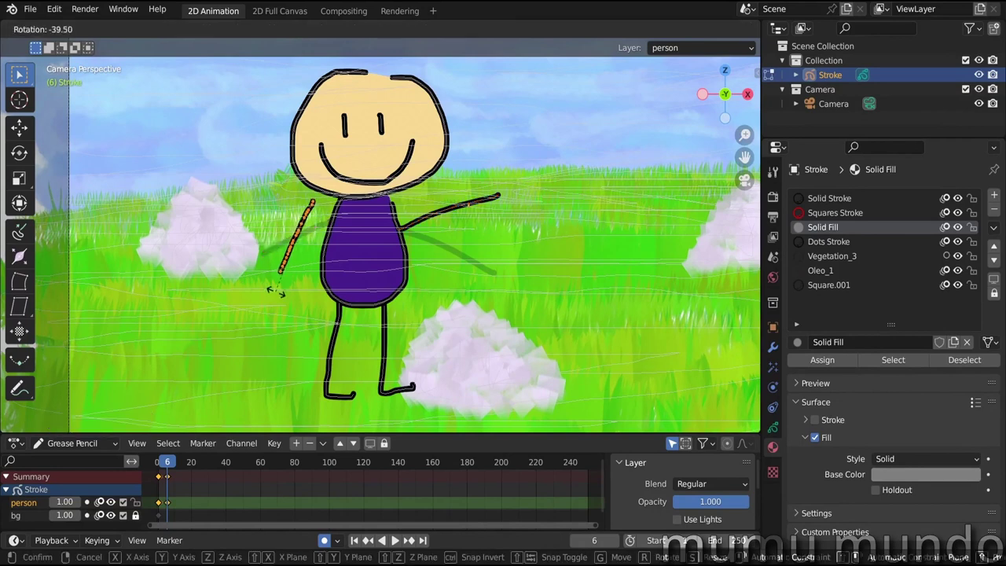
click(266, 292)
key(g)
click(294, 335)
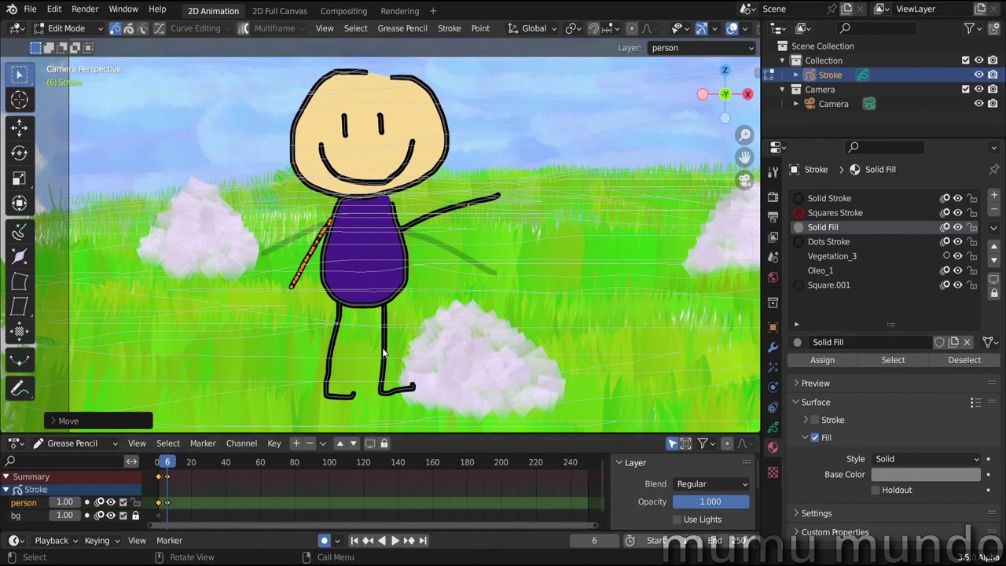
Step: Rotate each leg stroke inward at frame 6 until the two legs cross
key(alt+a)
key(l)
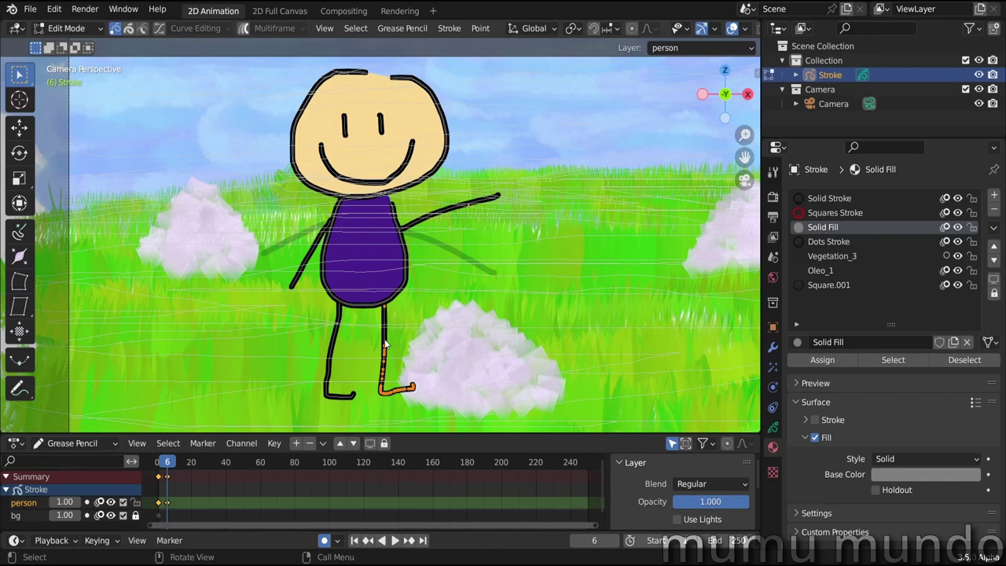
key(r)
click(334, 340)
key(alt+a)
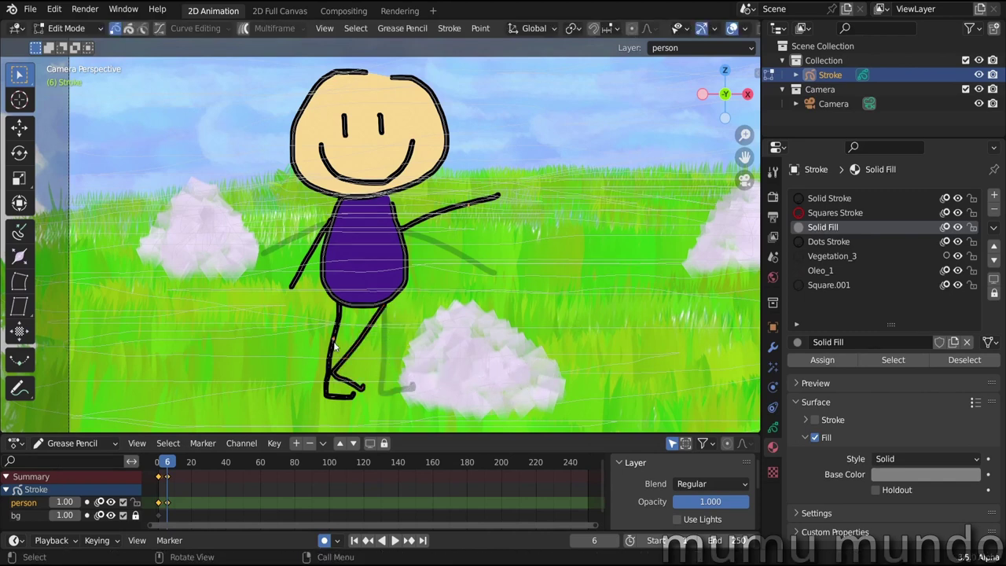
key(l)
key(r)
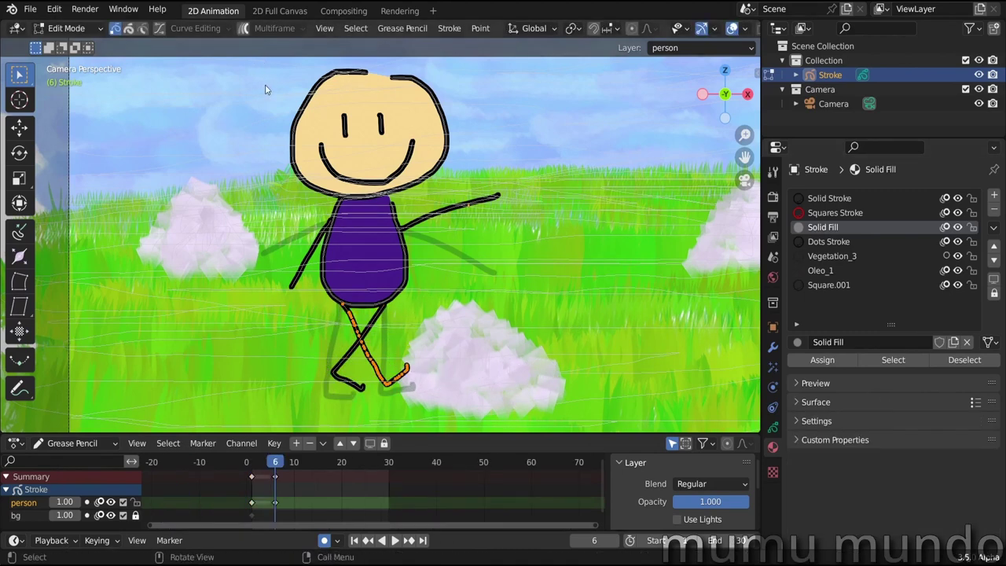
Step: Select all the head and face strokes, tilt them slightly clockwise and shift them over the neck
key(alt+a)
mouse_move(260, 68)
mouse_down()
mouse_move(463, 169)
mouse_move(480, 166)
mouse_up()
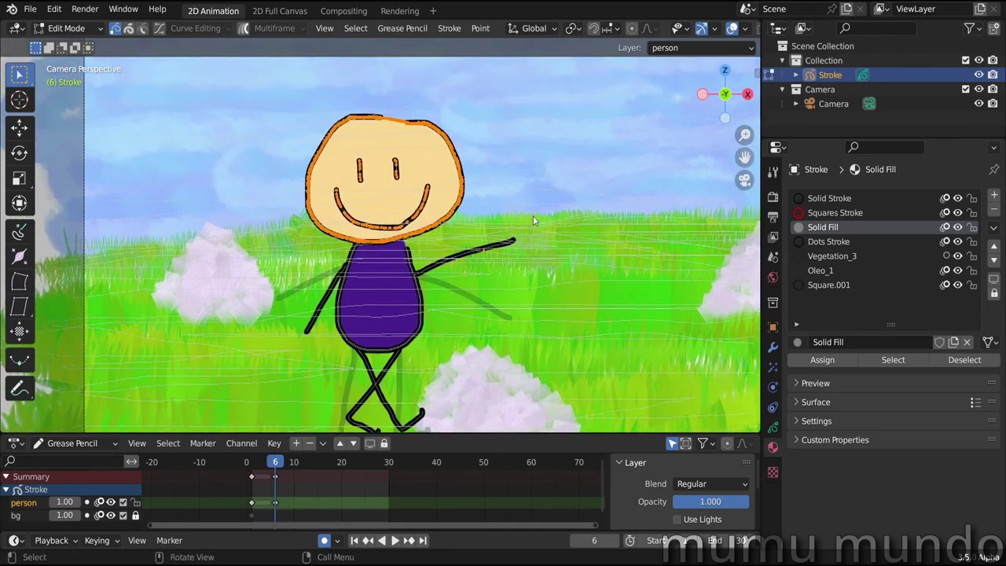
key(r)
click(541, 255)
key(g)
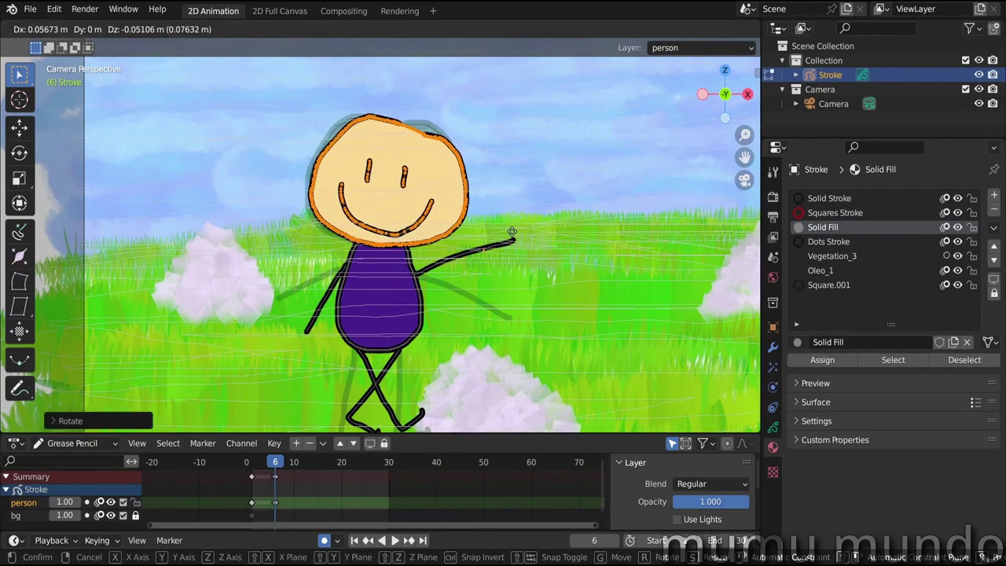
click(517, 234)
Step: Step back and forth between the poses at frames 1 and 6 to compare them
click(271, 464)
key(Right)
key(Left)
key(Right)
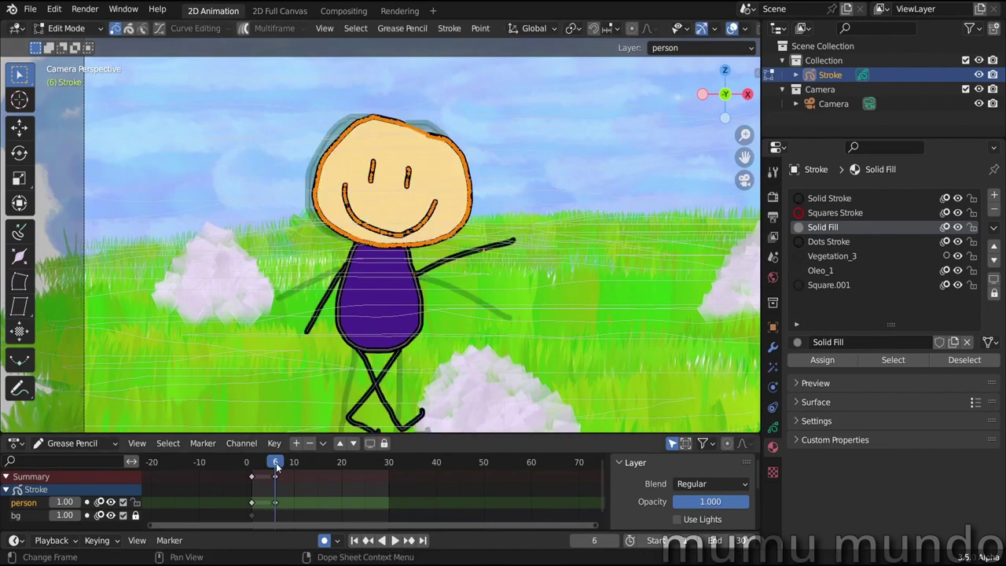
key(Left)
key(Right)
key(Left)
key(Right)
key(Left)
key(Right)
key(Left)
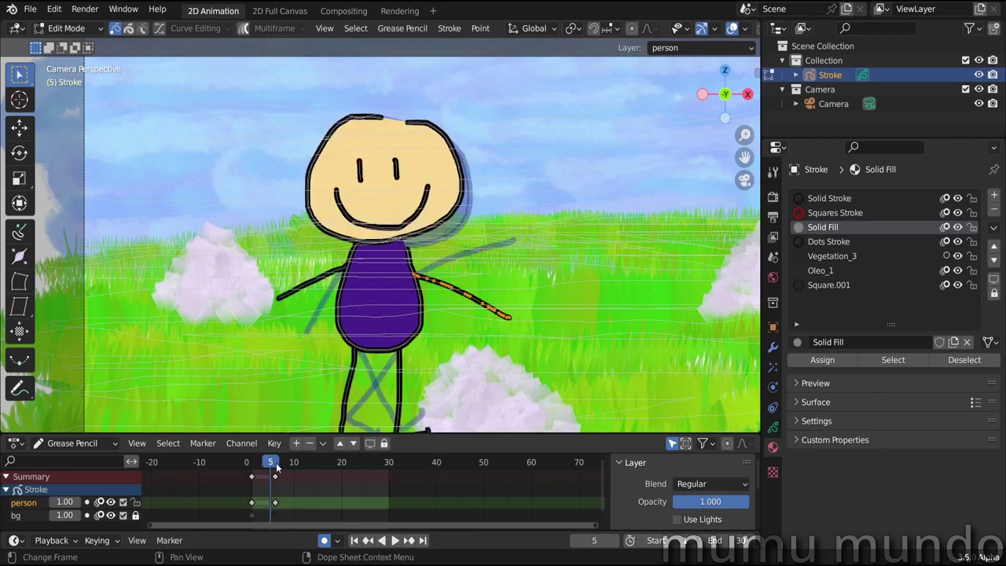
key(Right)
key(Left)
key(Right)
key(Down)
key(Up)
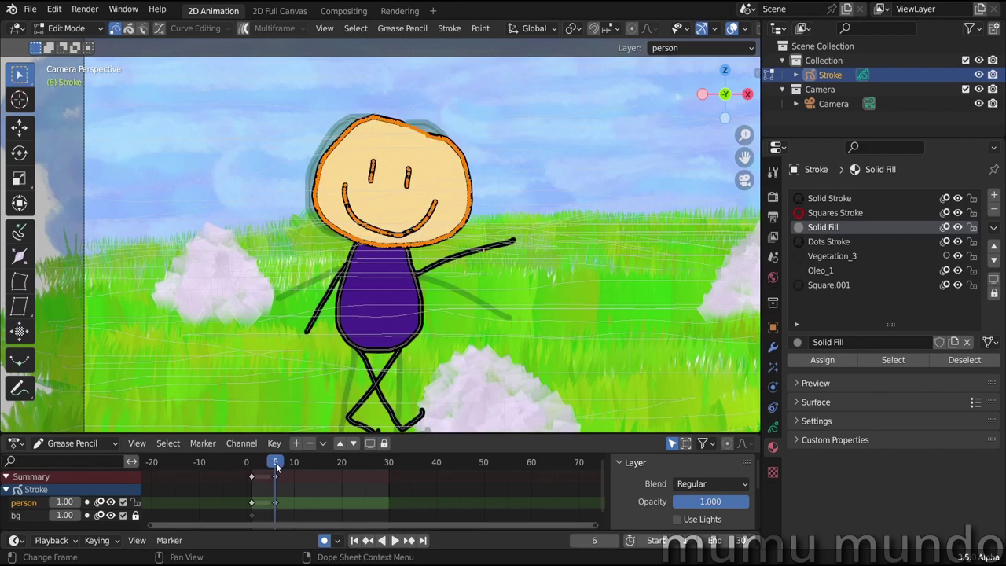
key(Down)
key(Up)
key(Down)
key(Up)
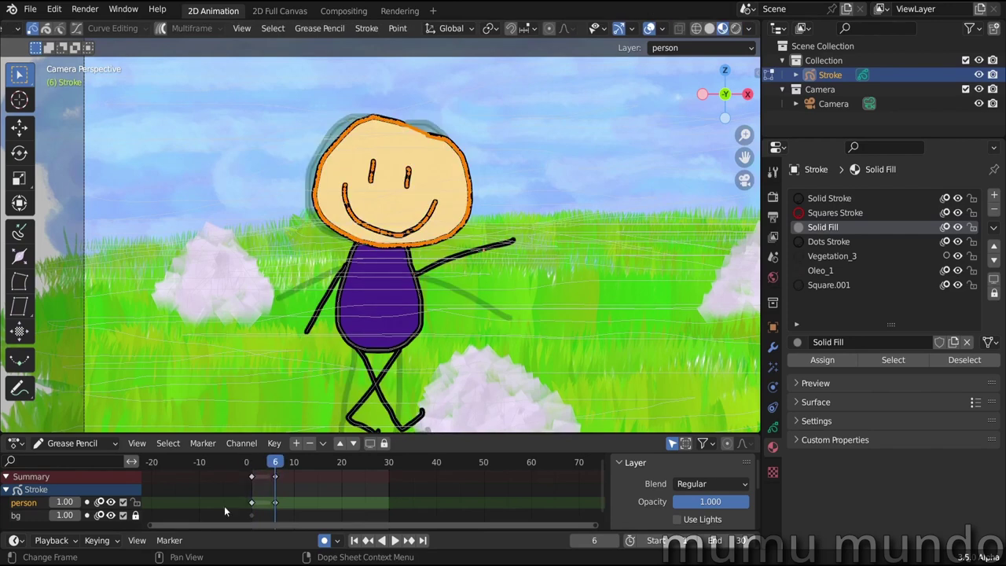
Step: Duplicate the person layer's frame 1 keyframe to frame 11 and return to frame 1
click(251, 502)
key(shift+d)
click(279, 507)
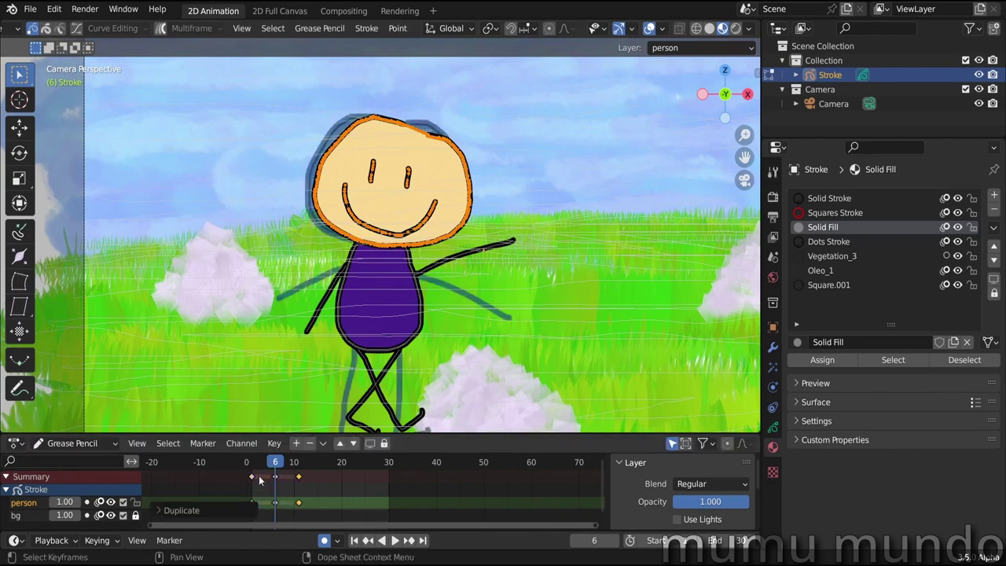
key(Down)
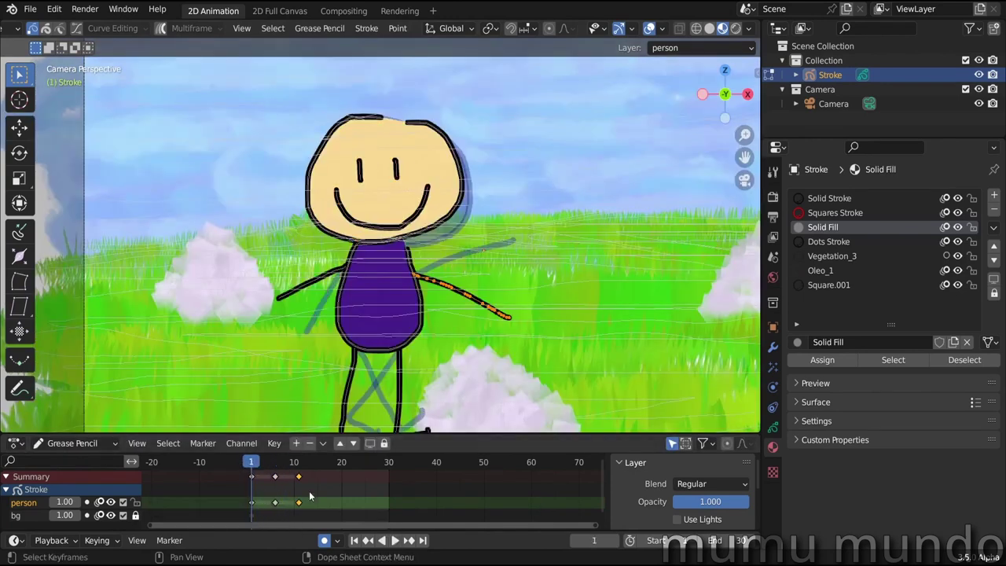
shift+click(275, 502)
key(shift+d)
key(Escape)
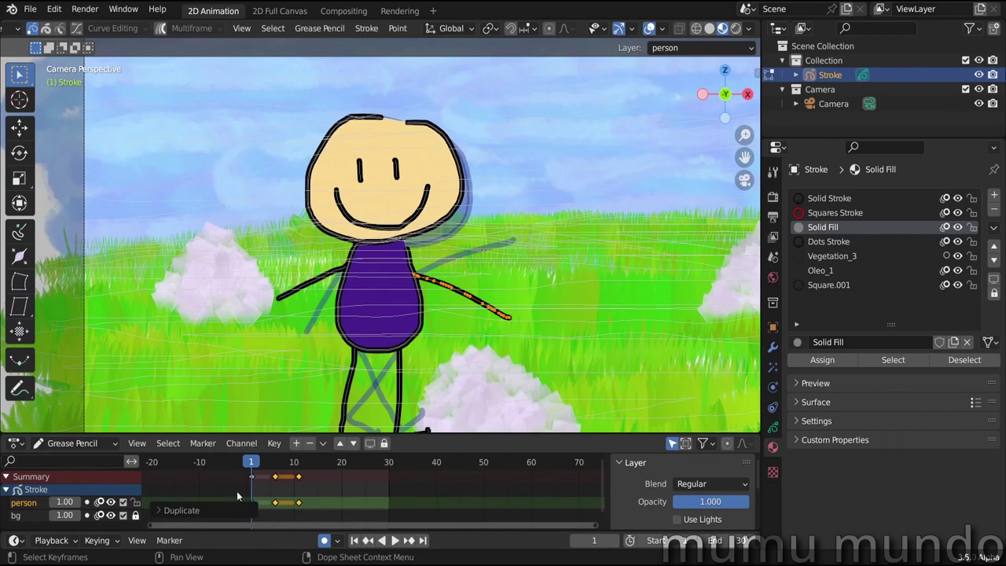
Step: Interpolate sequences of in-between frames from frame 1 to 6 and from 6 to 11, play them and return to frame 1
key(space)
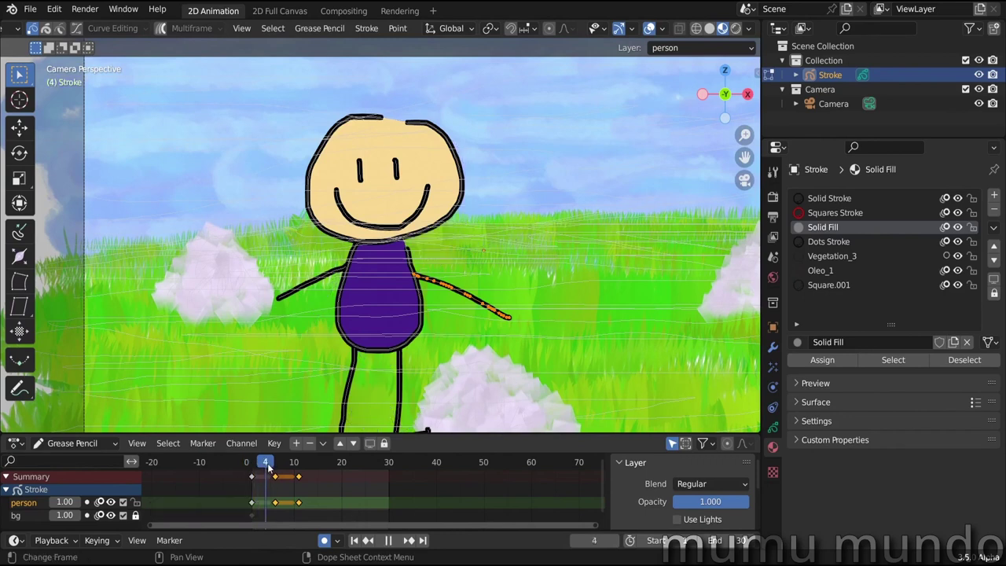
key(space)
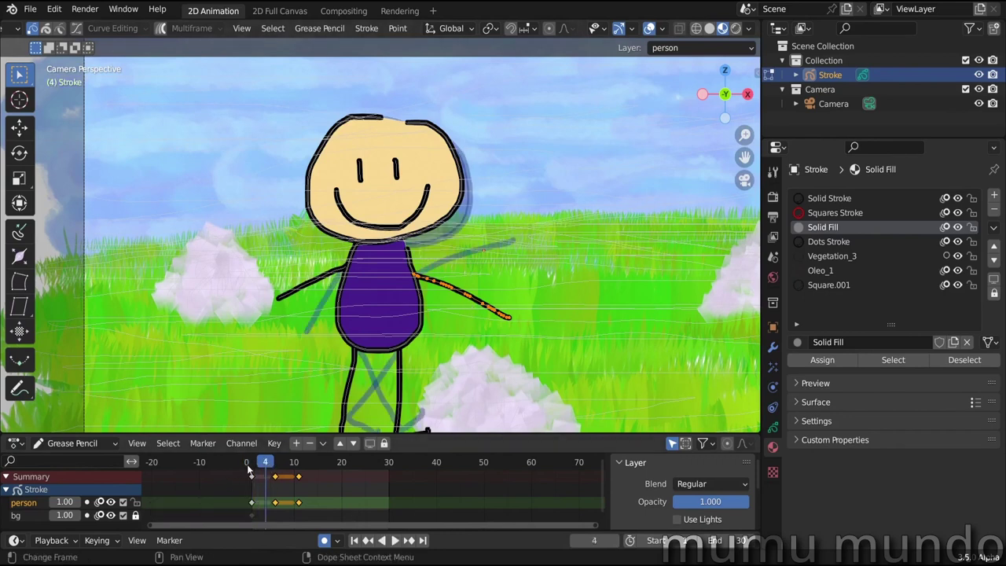
key(space)
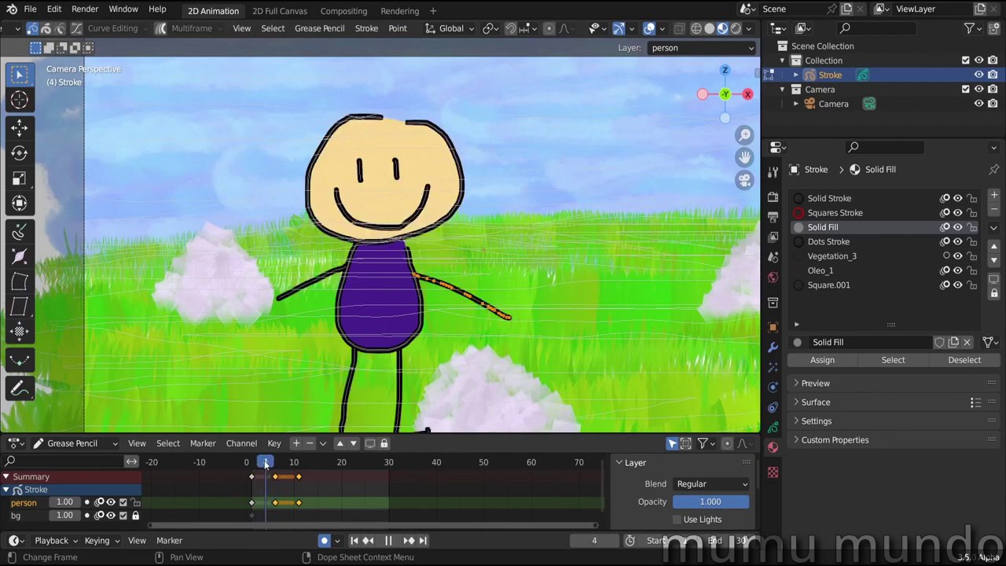
key(space)
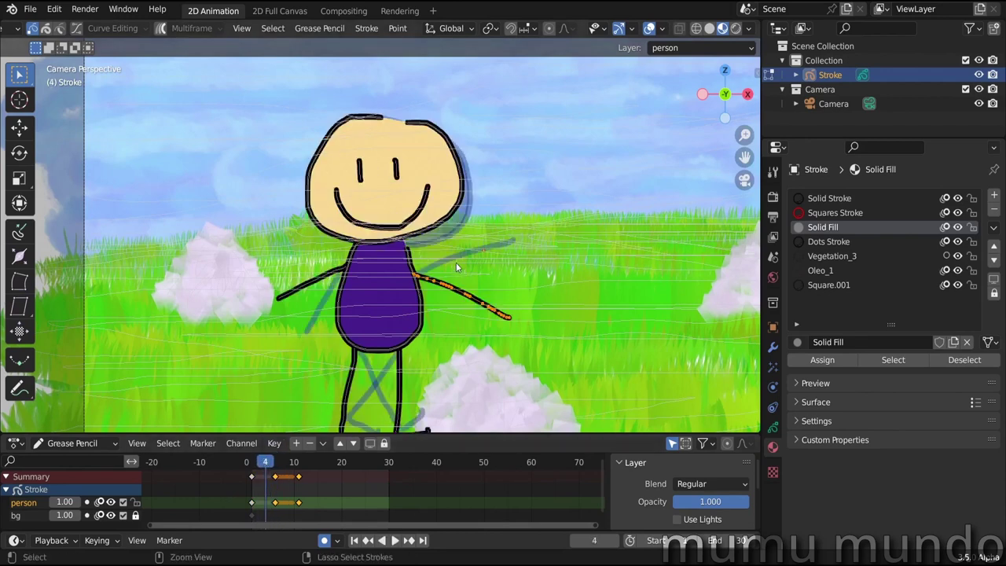
key(ctrl+shift+e)
click(291, 468)
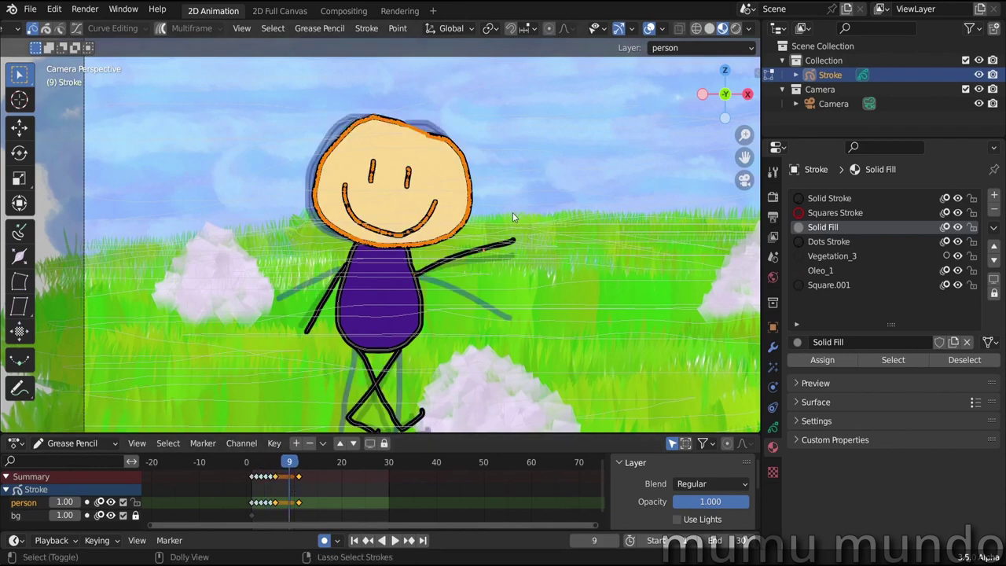
key(space)
mouse_move(254, 467)
mouse_down()
mouse_move(301, 464)
mouse_move(251, 464)
mouse_up()
Step: Duplicate the person layer's interpolated keyframes along the timeline so the last copy ends at frame 31
drag(334, 445, 174, 475)
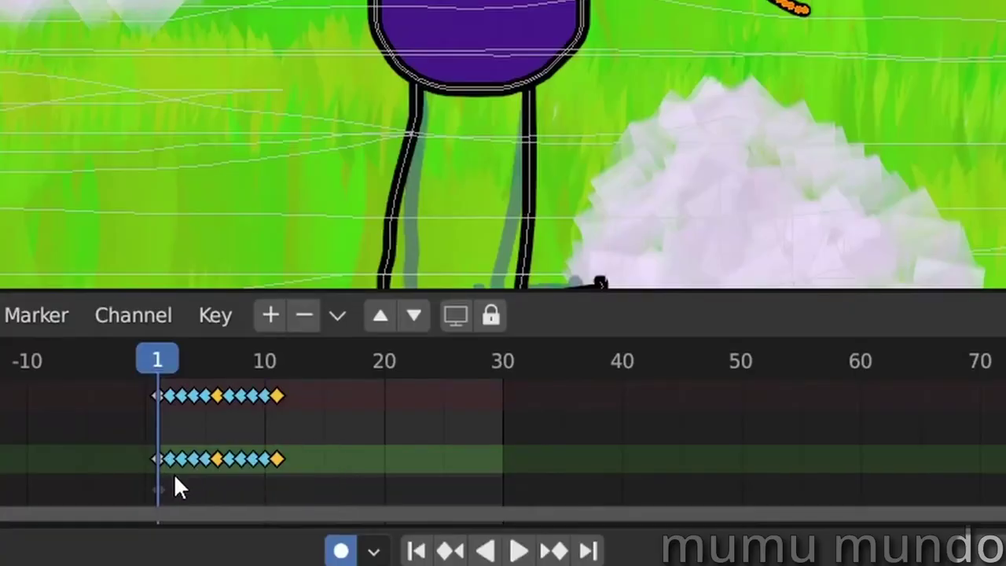
key(shift+d)
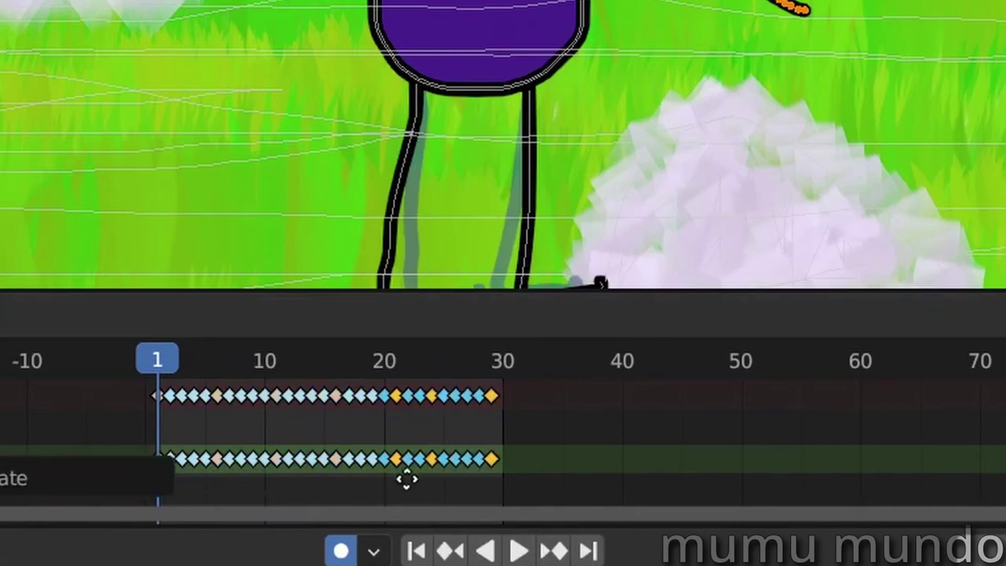
click(431, 479)
Step: Hide the viewport overlays, play the looping animation with the whole scene in view and return to frame 1
key(space)
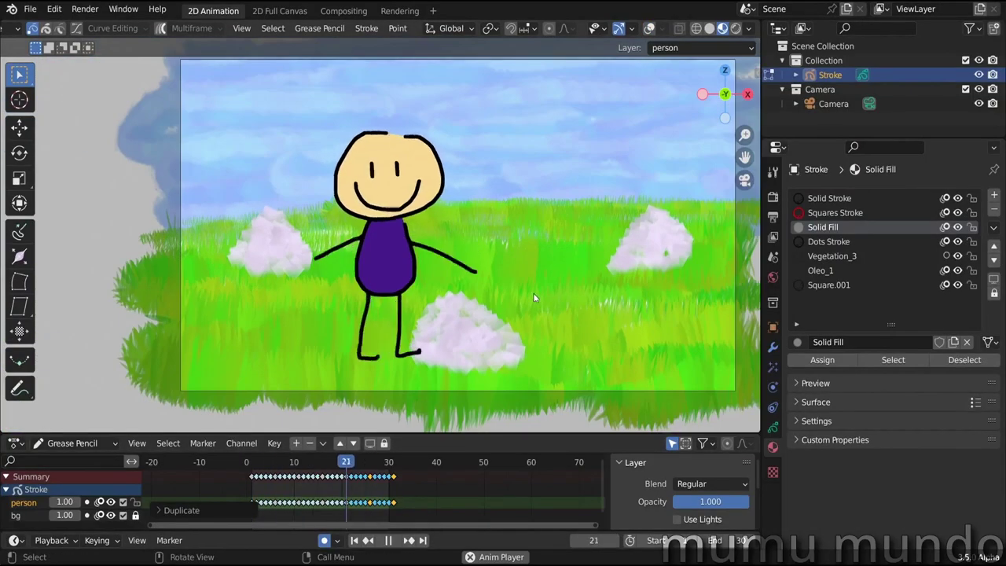
shift+middle_drag(561, 281, 486, 317)
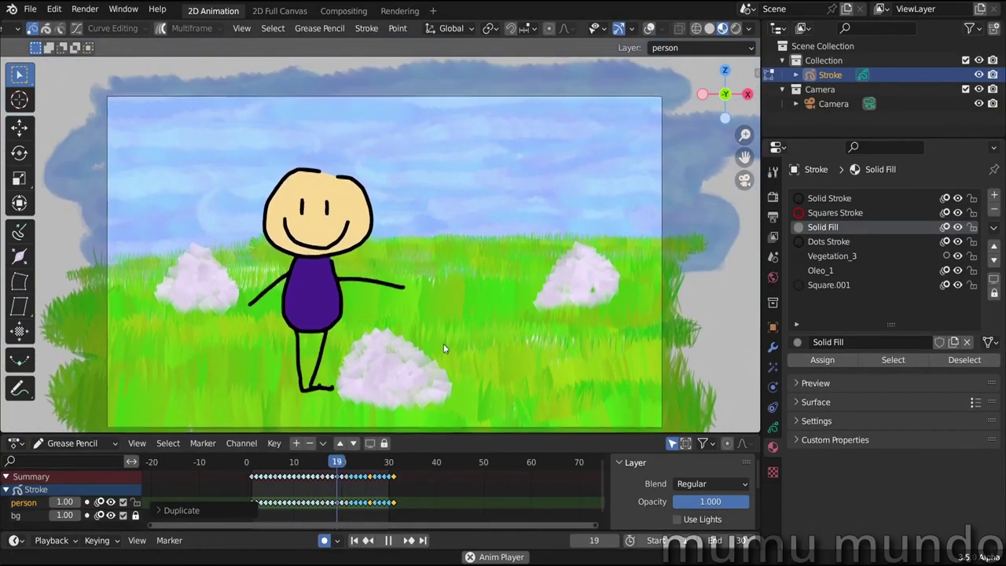
shift+middle_drag(444, 344, 456, 327)
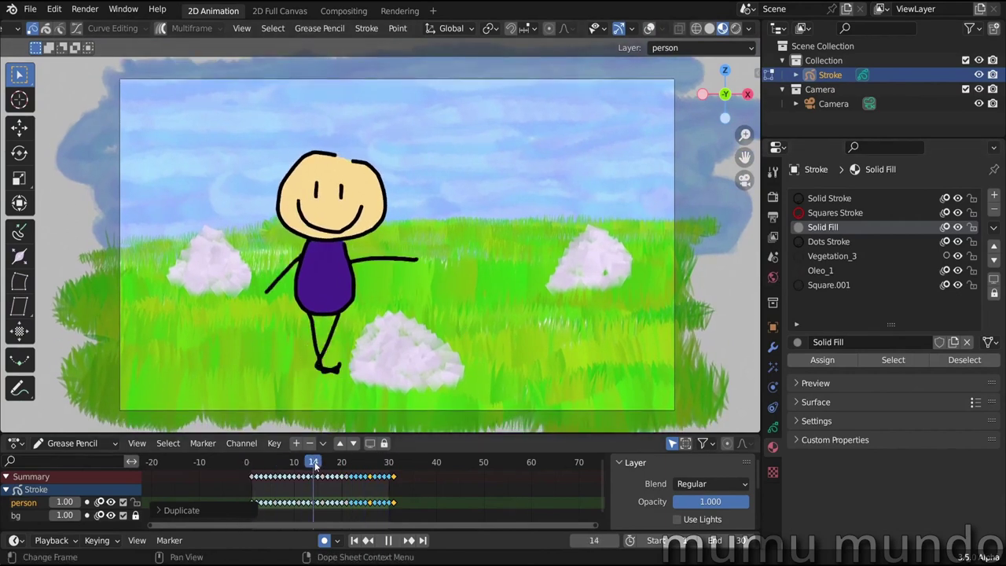
key(space)
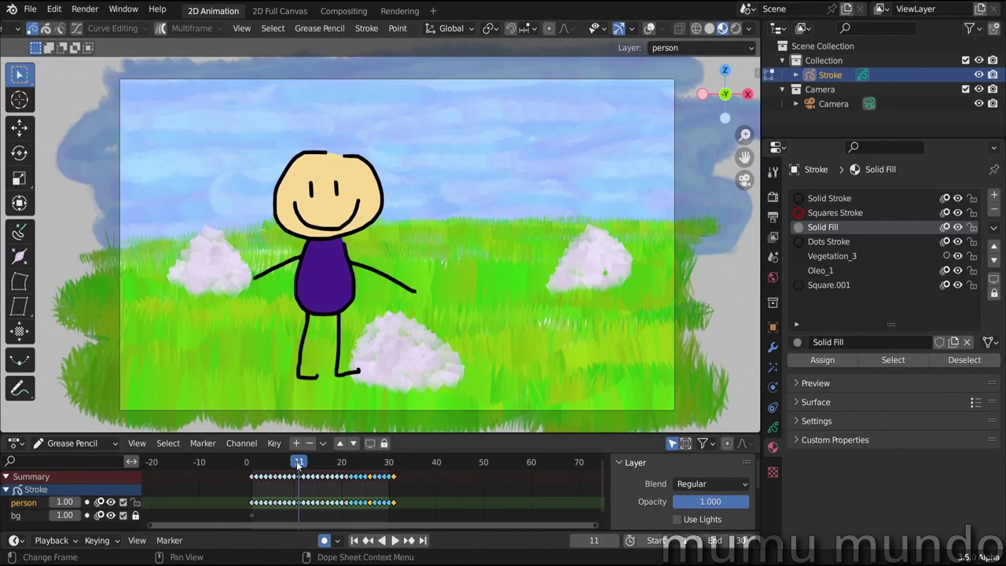
key(space)
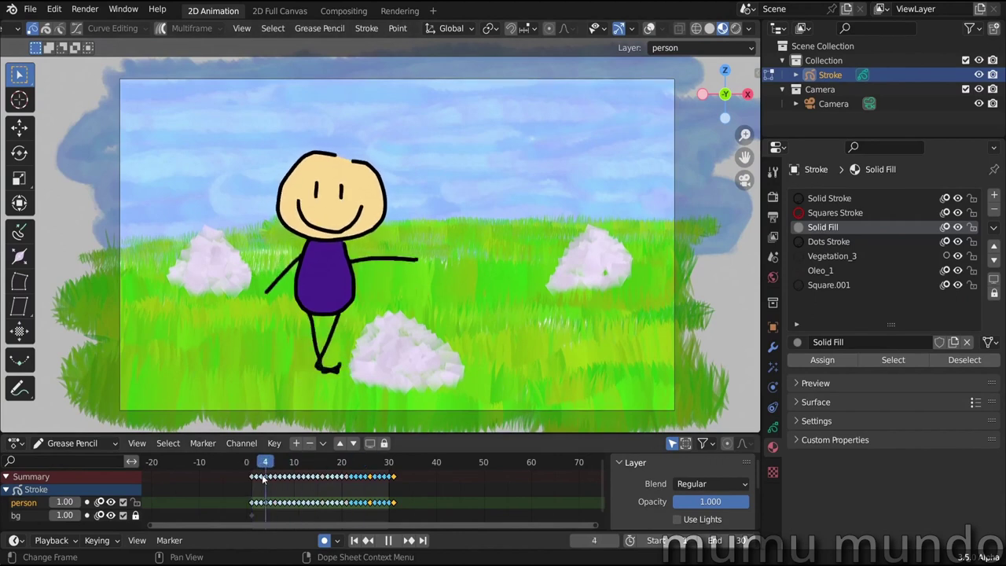
key(Escape)
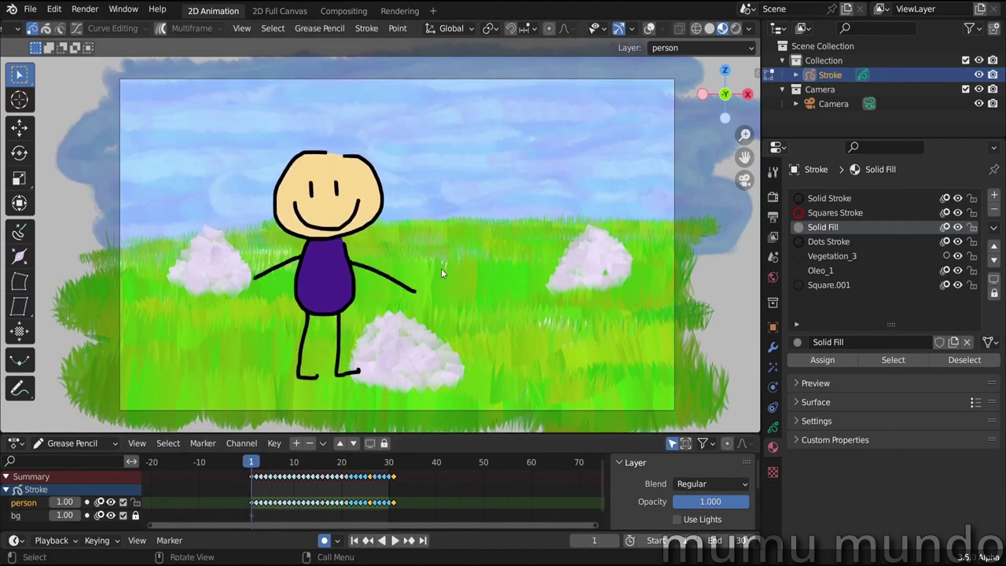
Step: Switch to Object Mode, add an Arrows empty and move it onto the character's torso
key(ctrl+Tab)
click(358, 262)
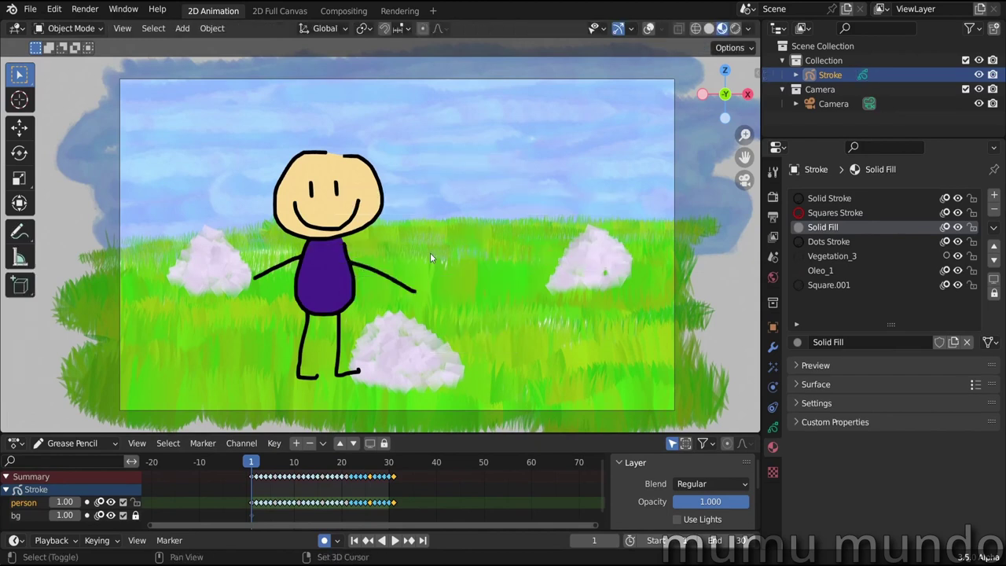
key(shift+a)
mouse_move(401, 395)
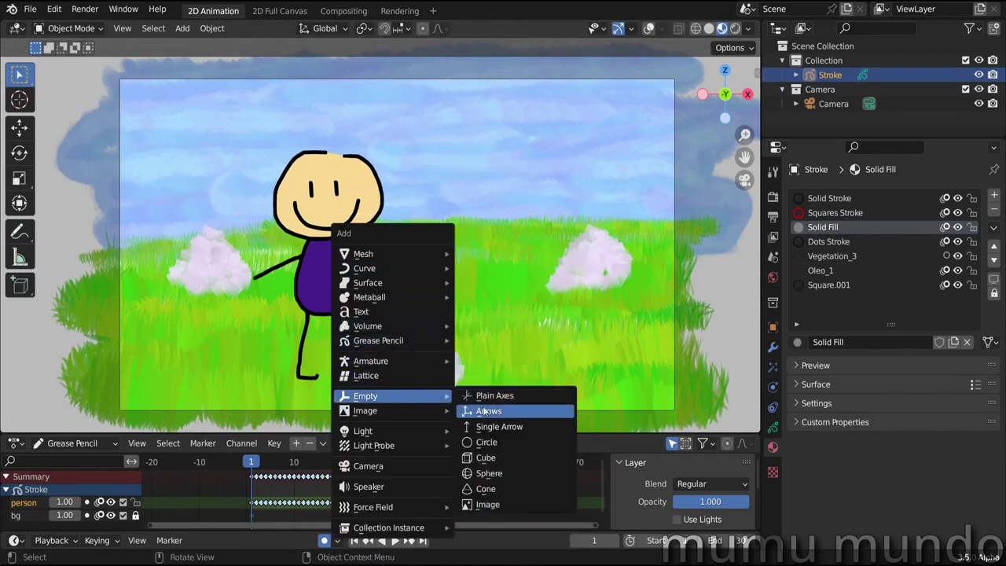
click(491, 430)
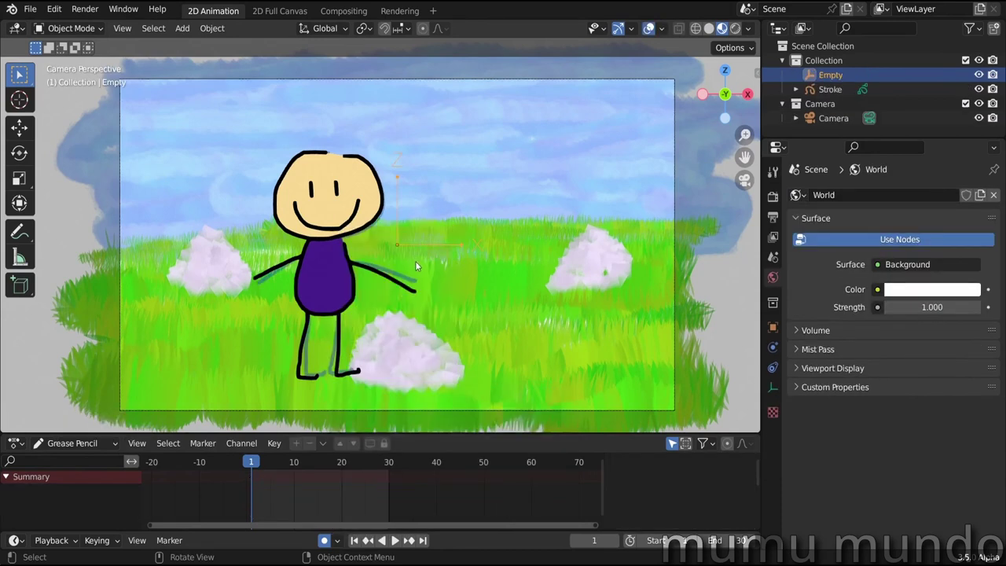
key(g)
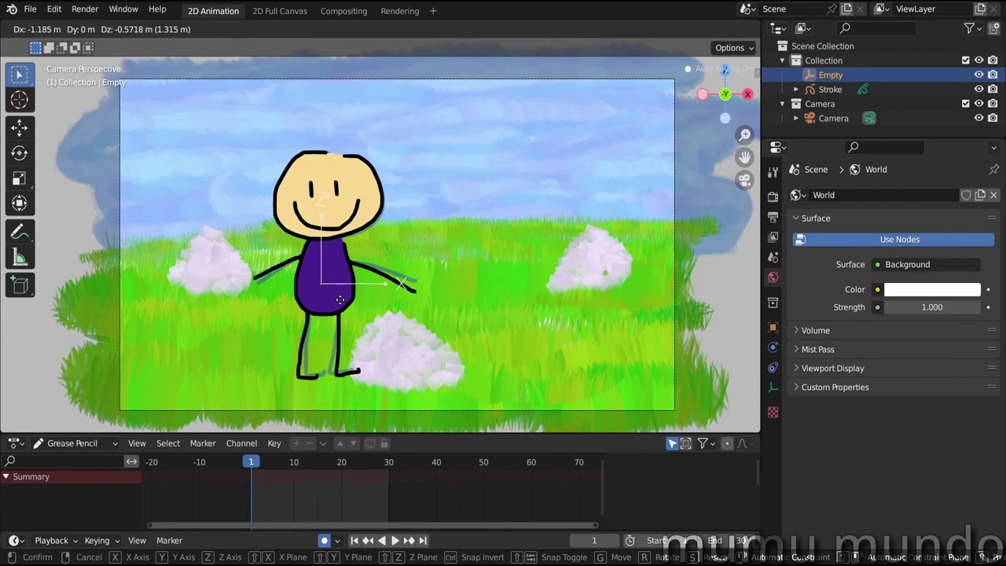
click(344, 300)
Step: Parent the Stroke object's person layer to the Empty through the layer's relations
click(543, 271)
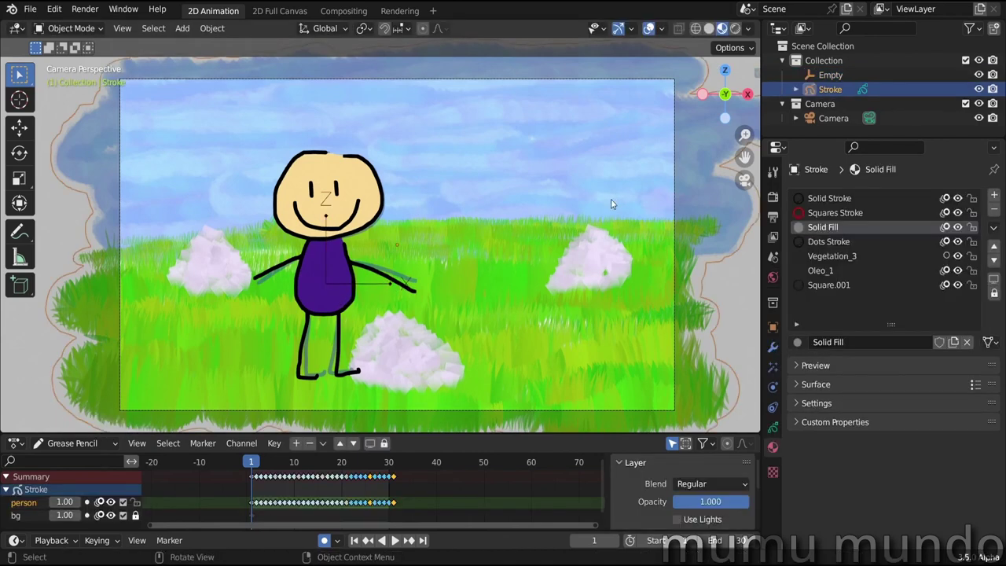
click(827, 75)
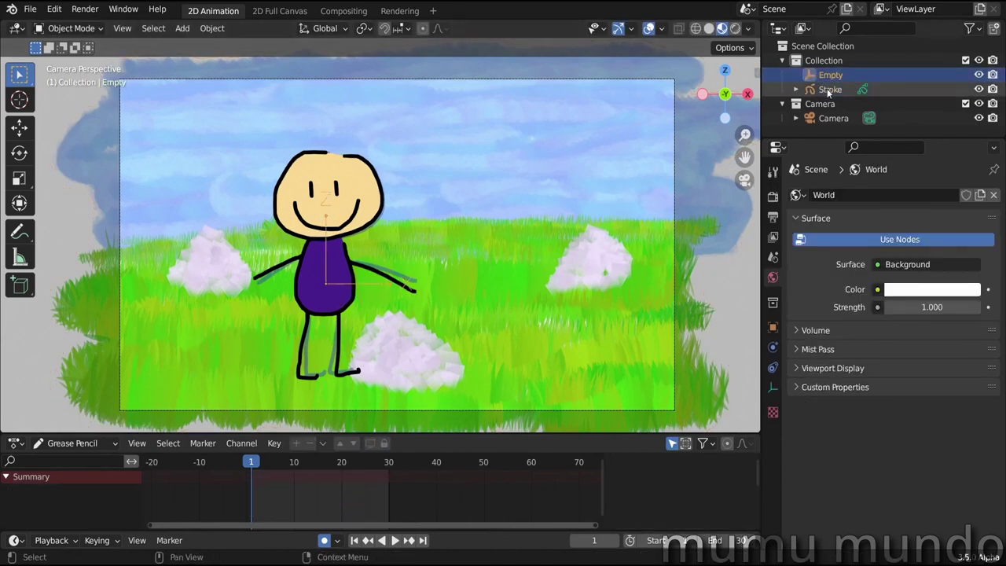
click(828, 90)
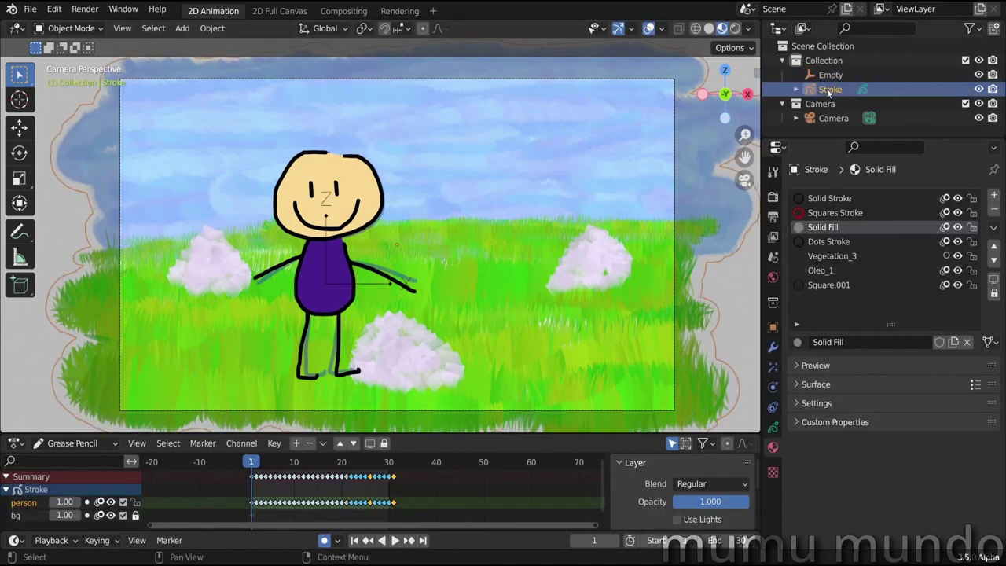
click(772, 430)
click(823, 258)
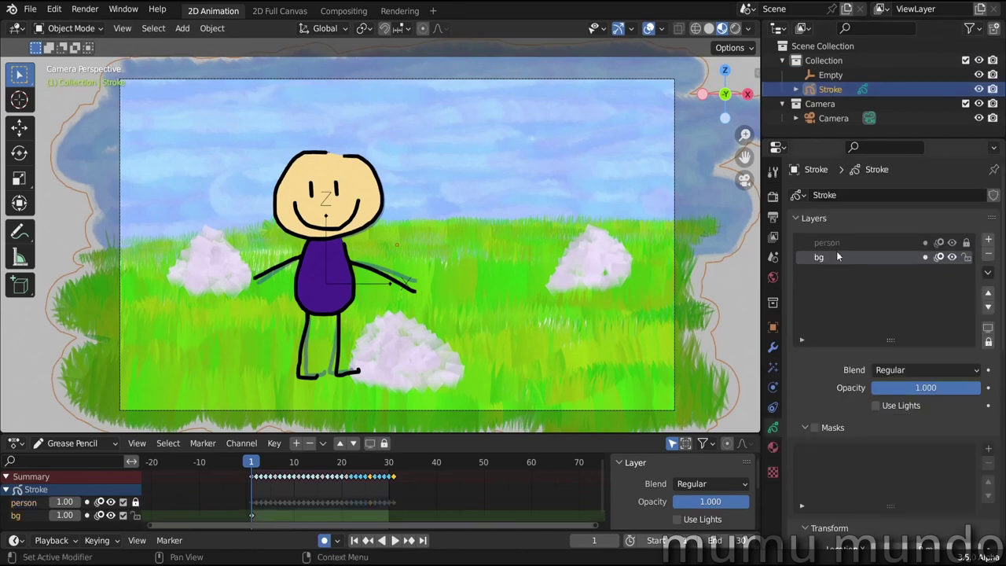
click(823, 244)
scroll(830, 466, down, 8)
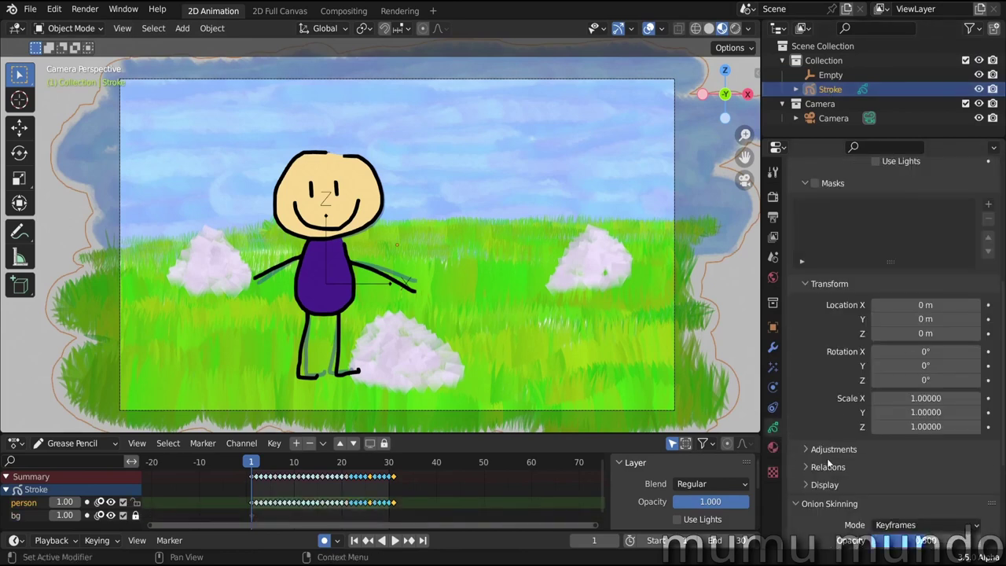
click(829, 284)
click(828, 318)
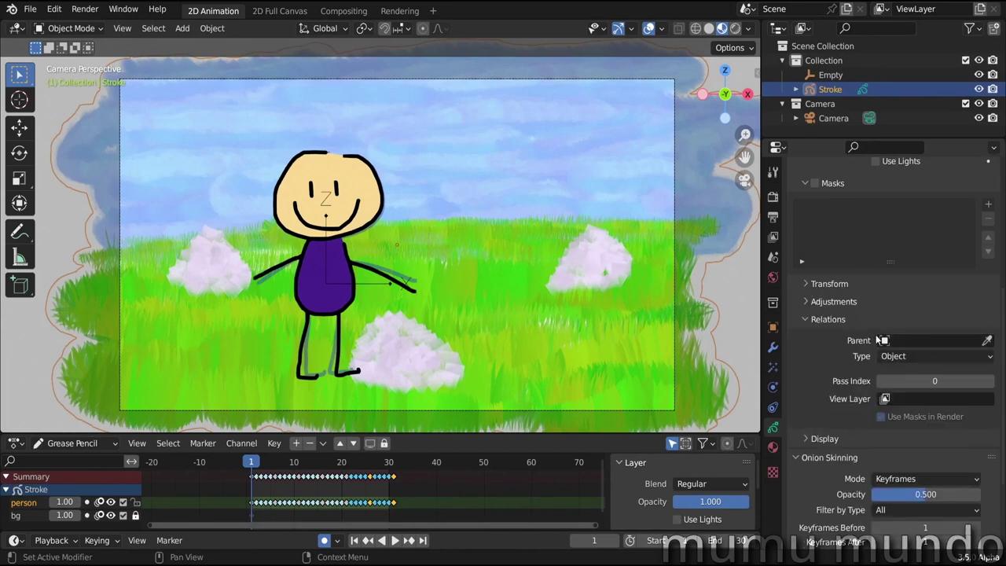
click(879, 339)
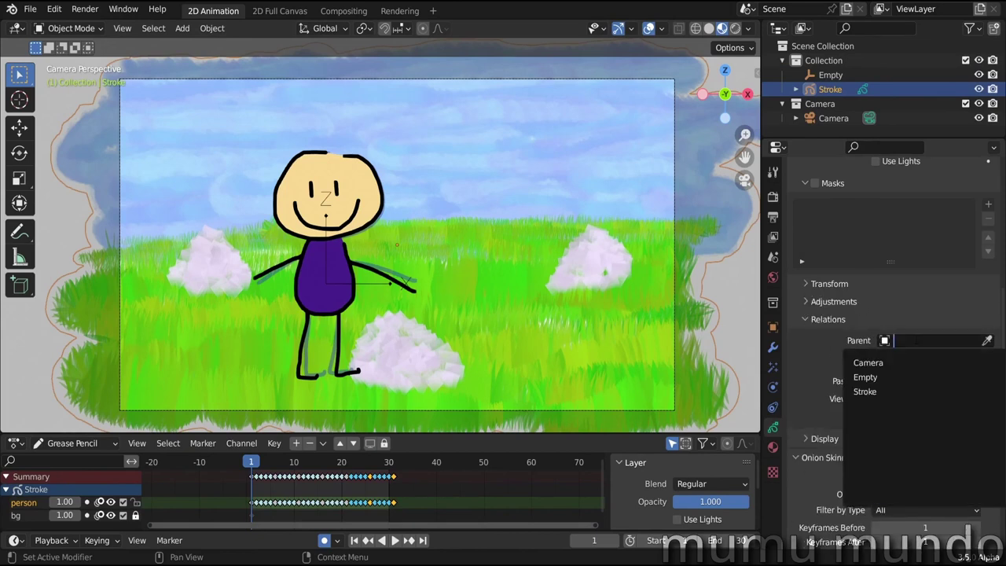
click(875, 378)
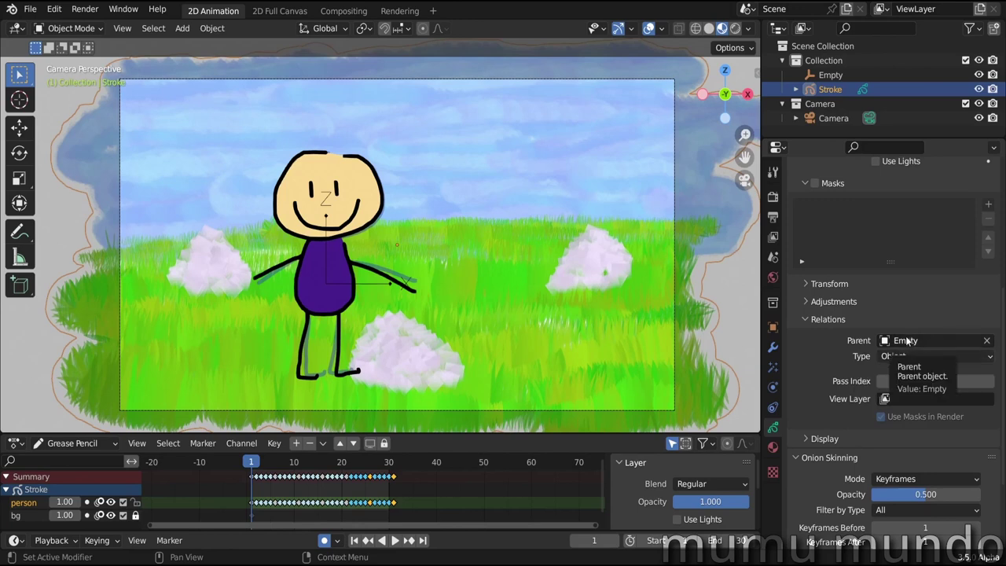
Step: Select the Empty, try rotating it with the character, and insert a Location, Rotation & Scale keyframe at frame 1
click(342, 291)
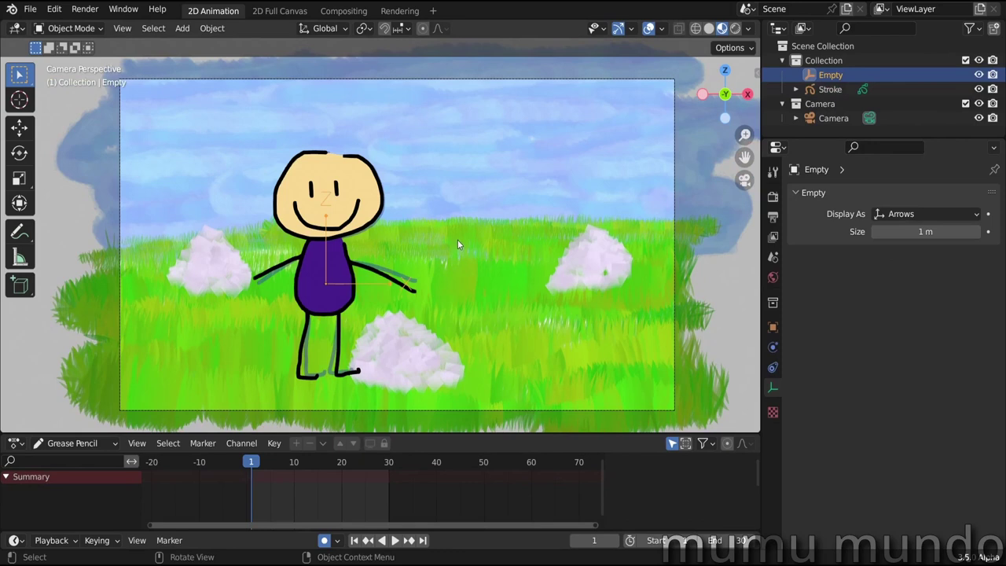
key(r)
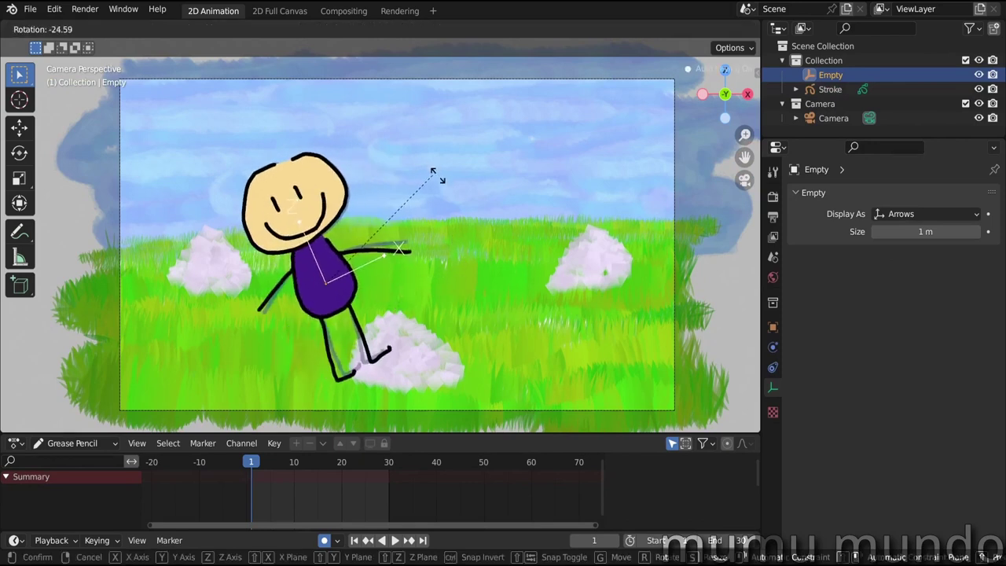
right_click(417, 244)
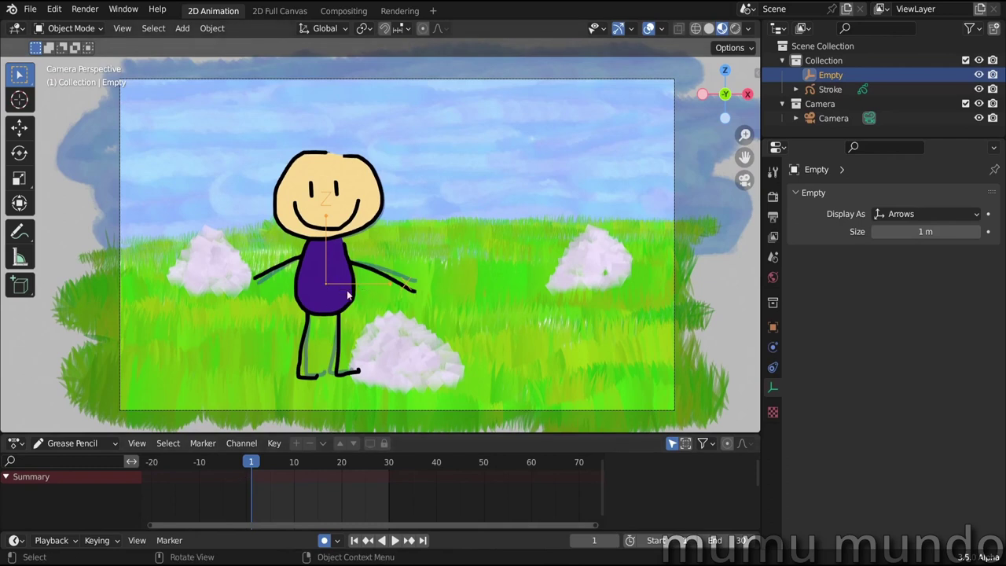
key(i)
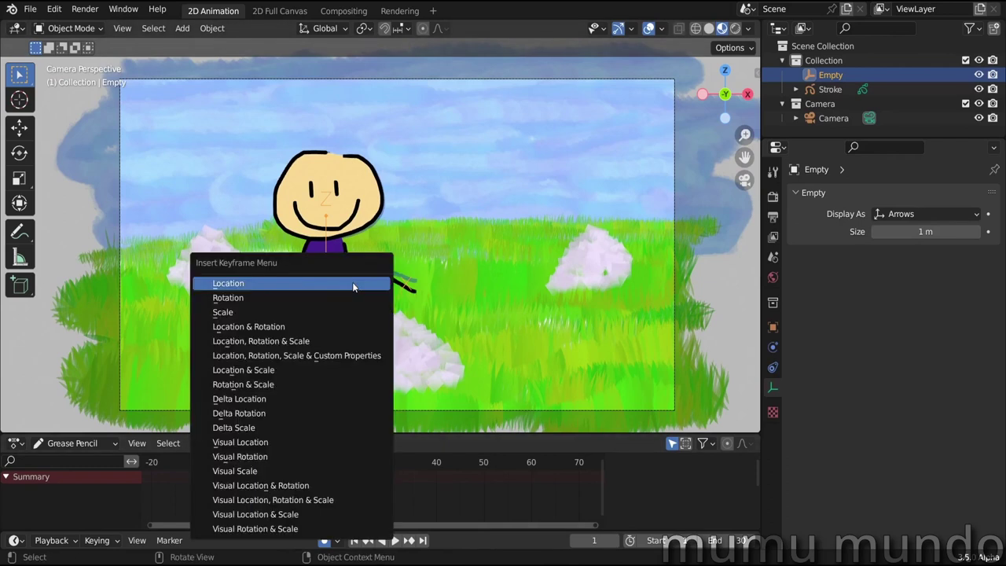
click(298, 340)
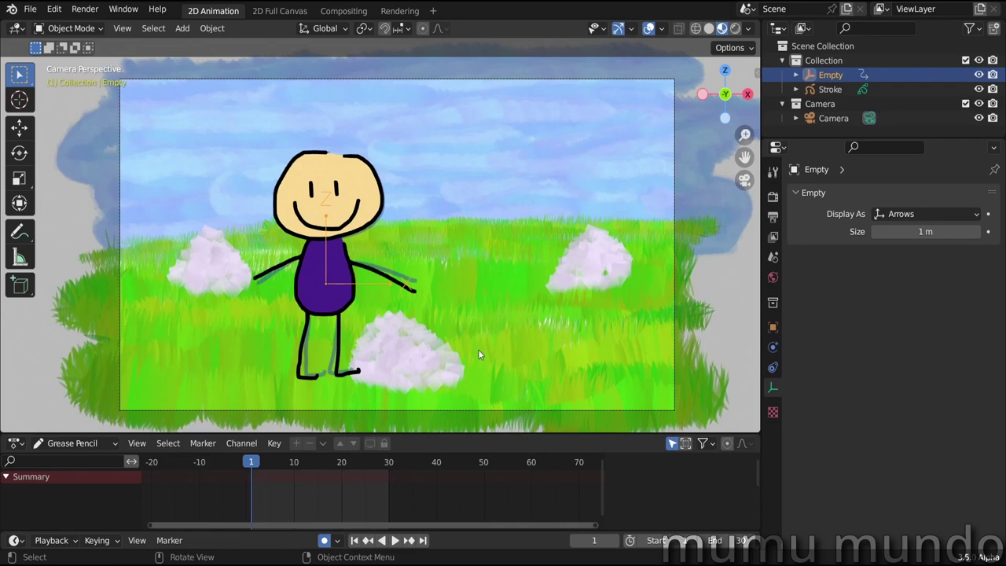
Step: Scale the Empty at frame 1 to less than half size and move it about 1.35 m up and 0.53 m left to the horizon
key(s)
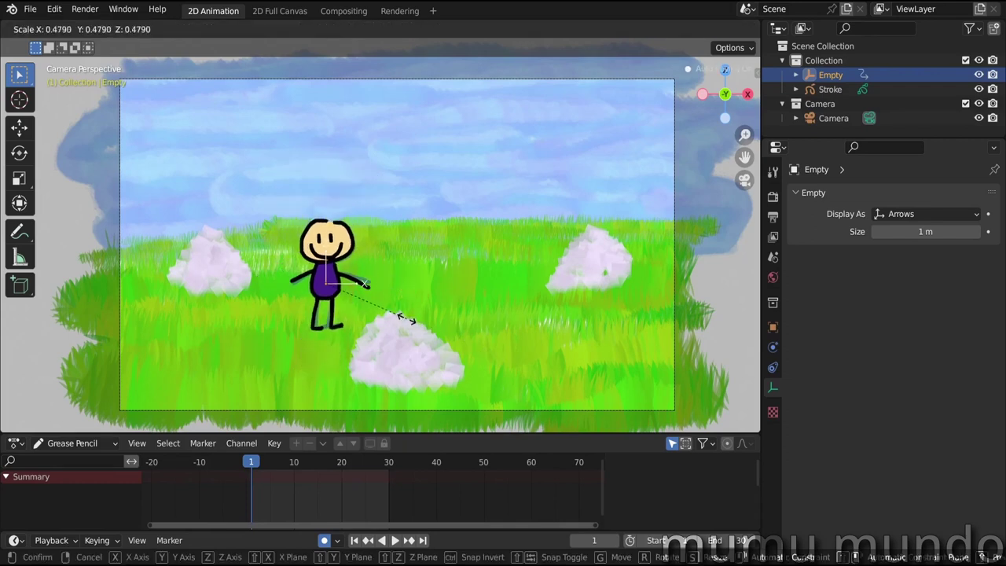
click(404, 358)
key(g)
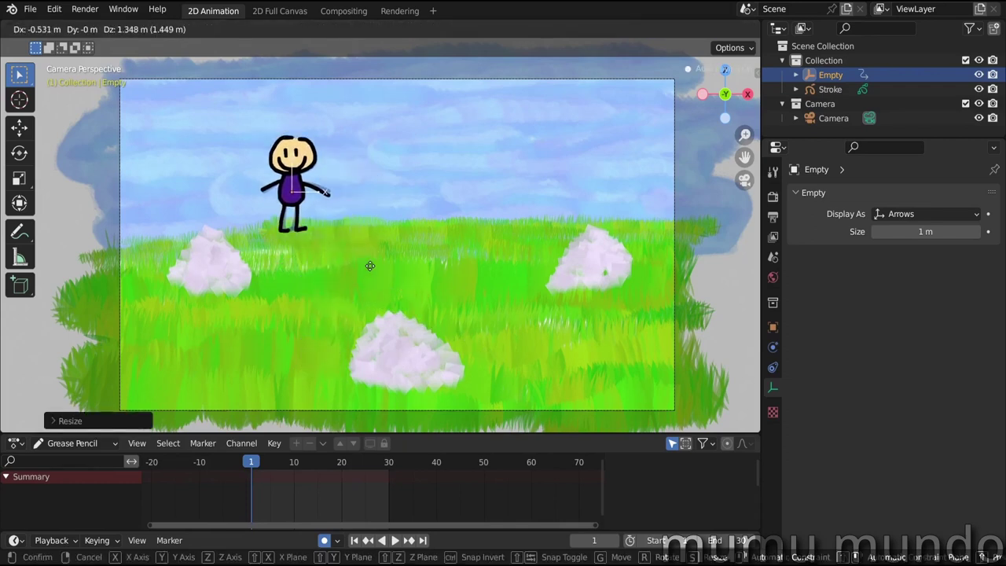
click(370, 265)
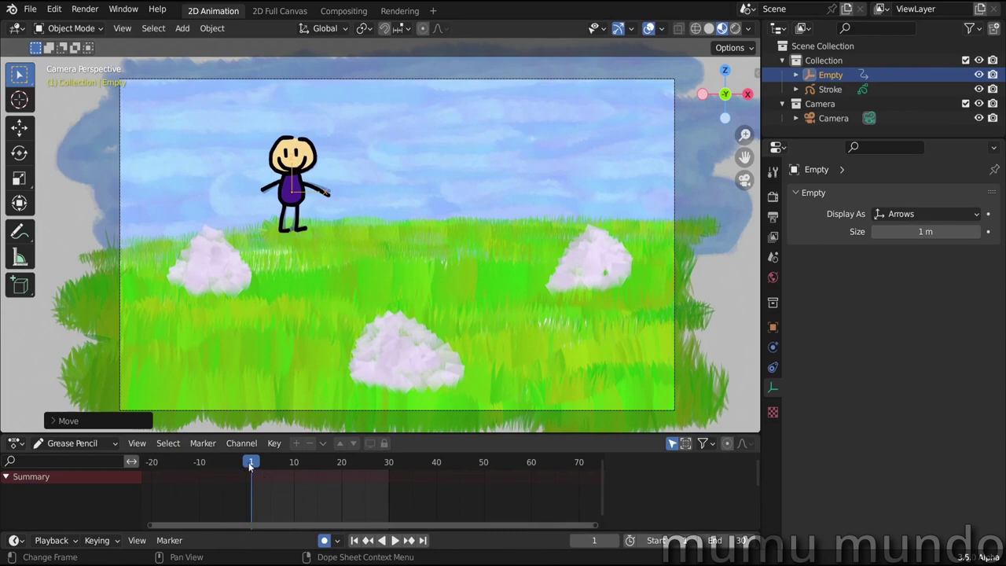
Step: At frame 30, enlarge the Empty and move it down and right into the foreground, and play the animation
drag(257, 466, 387, 473)
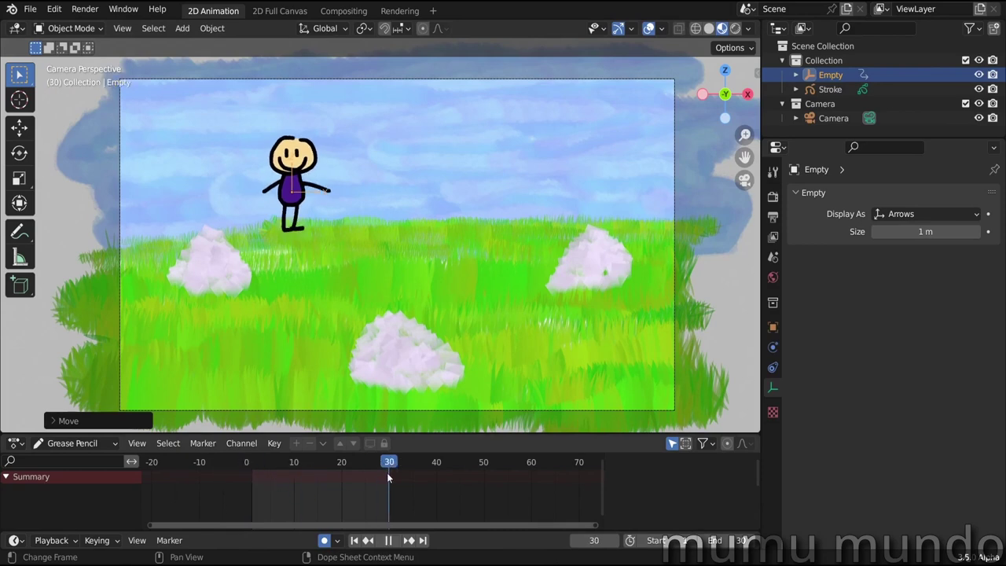
key(s)
click(475, 289)
key(g)
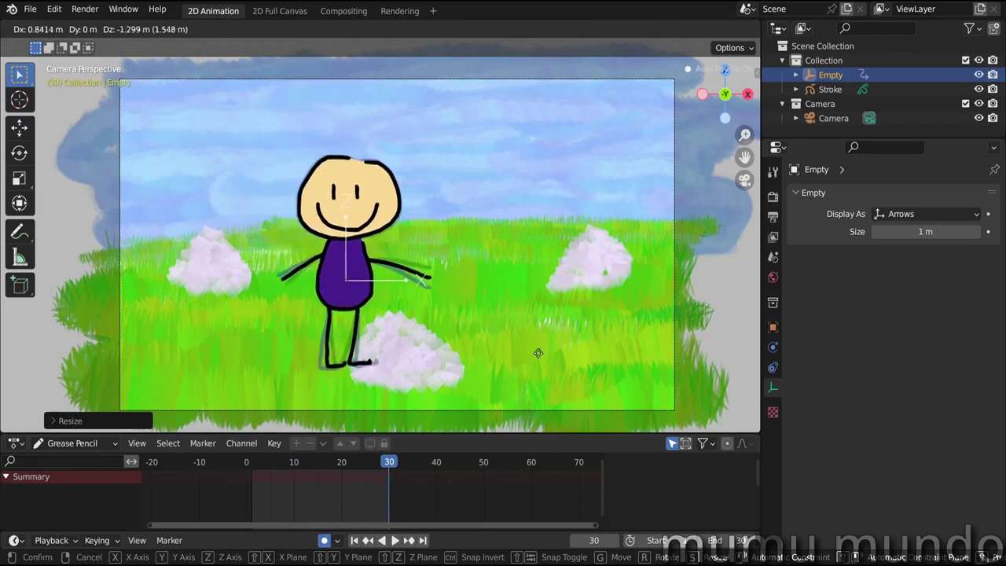
click(535, 335)
key(space)
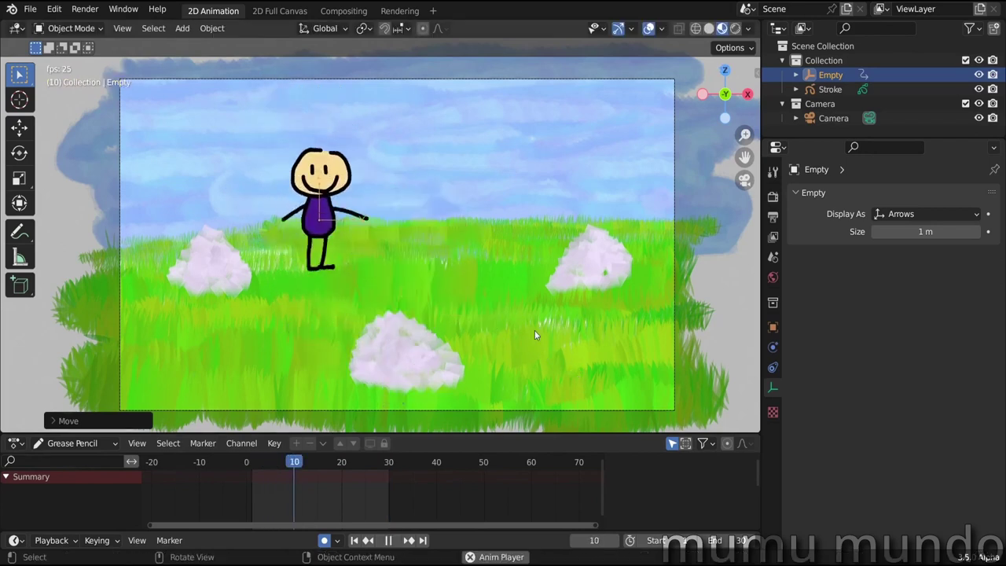
key(space)
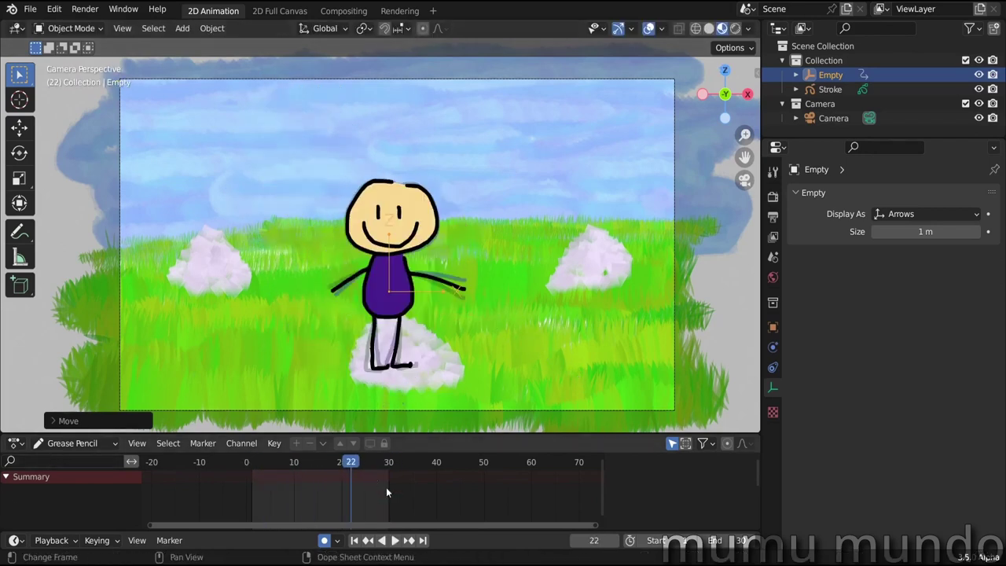
Step: Set the keyframe editor to Dope Sheet mode, enlarge it, and compare the keyframes of the Stroke and Empty objects
click(66, 446)
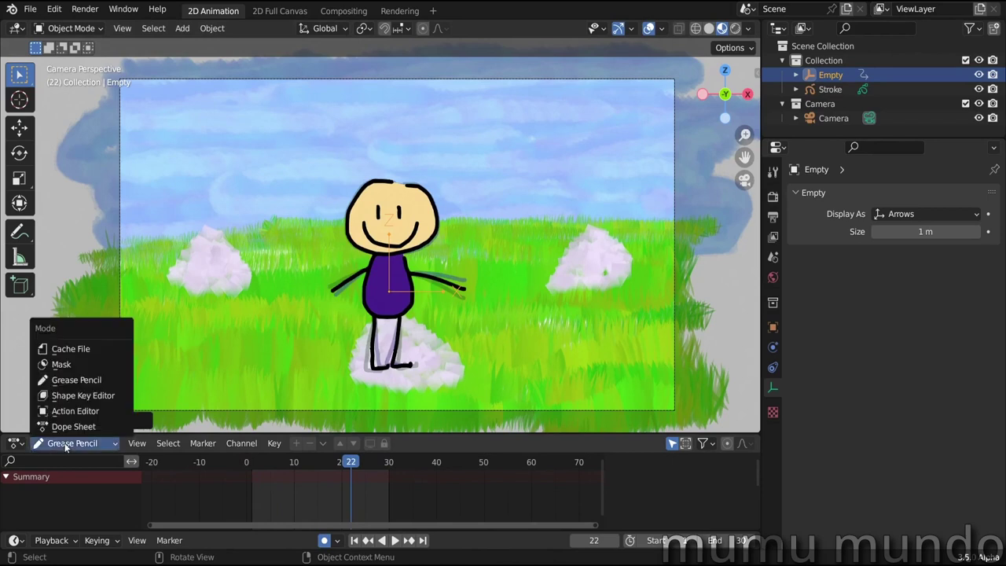
click(79, 427)
drag(180, 432, 180, 327)
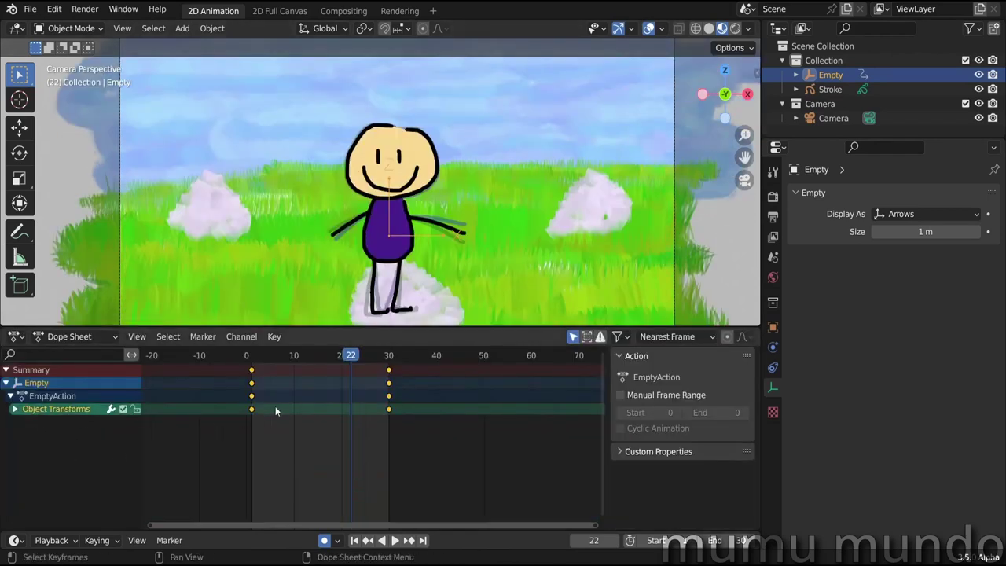
click(551, 200)
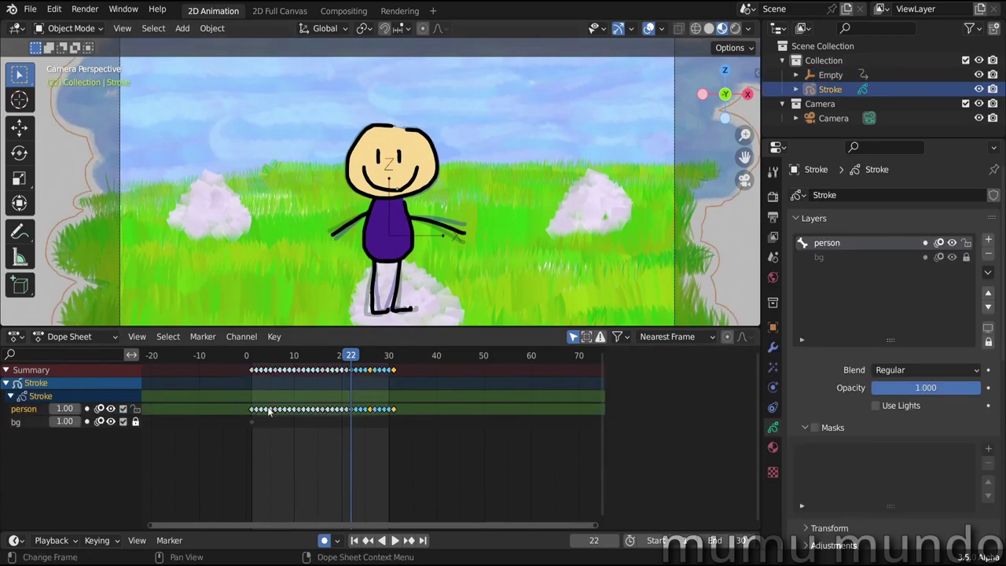
click(403, 236)
Step: Scrub towards frame 30 and play the animation to examine the Empty's motion between its keyframes
drag(350, 358, 389, 367)
key(space)
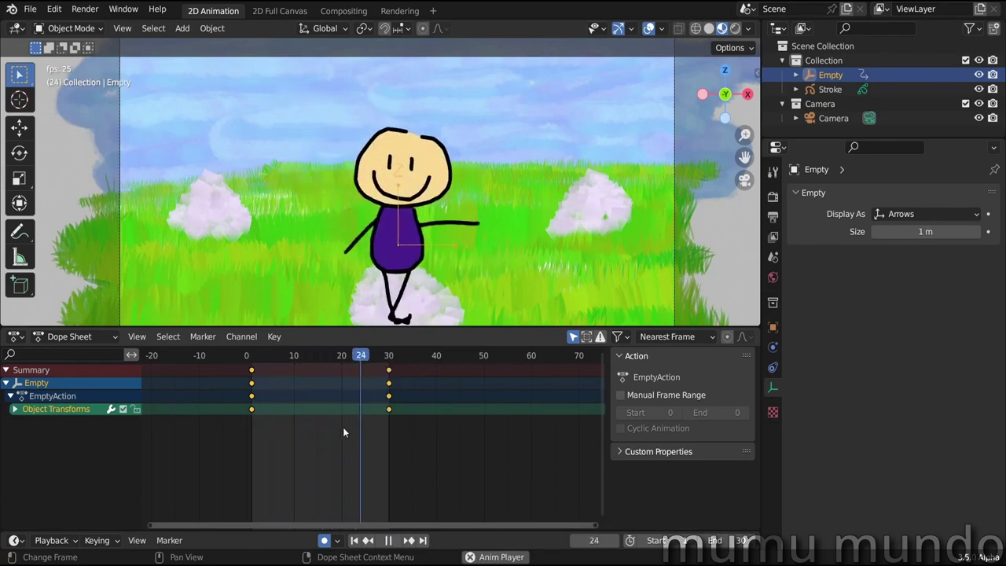
key(space)
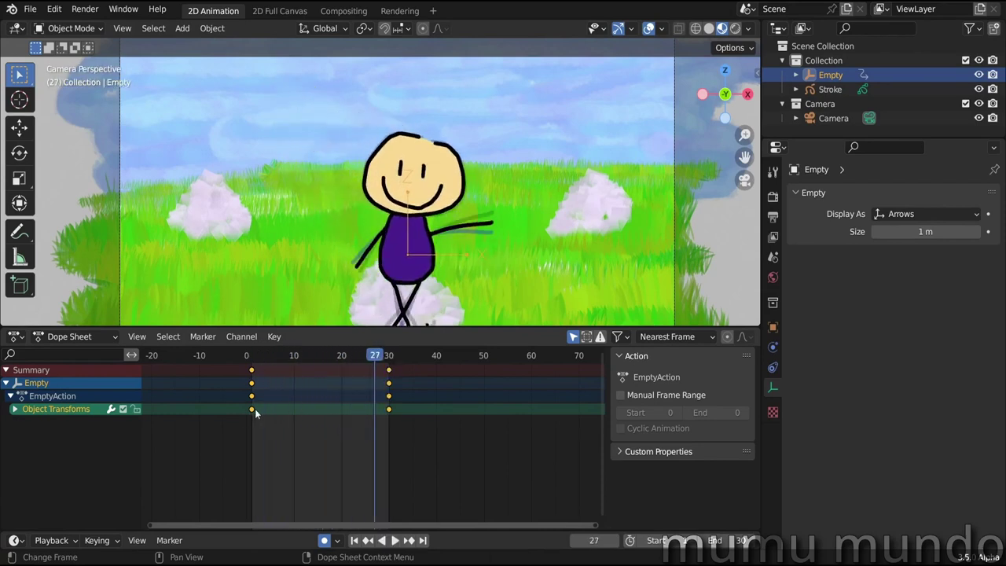
Step: Set the Empty's keyframe interpolation to Linear and play the animation with the whole scene in view
right_click(254, 409)
mouse_move(236, 449)
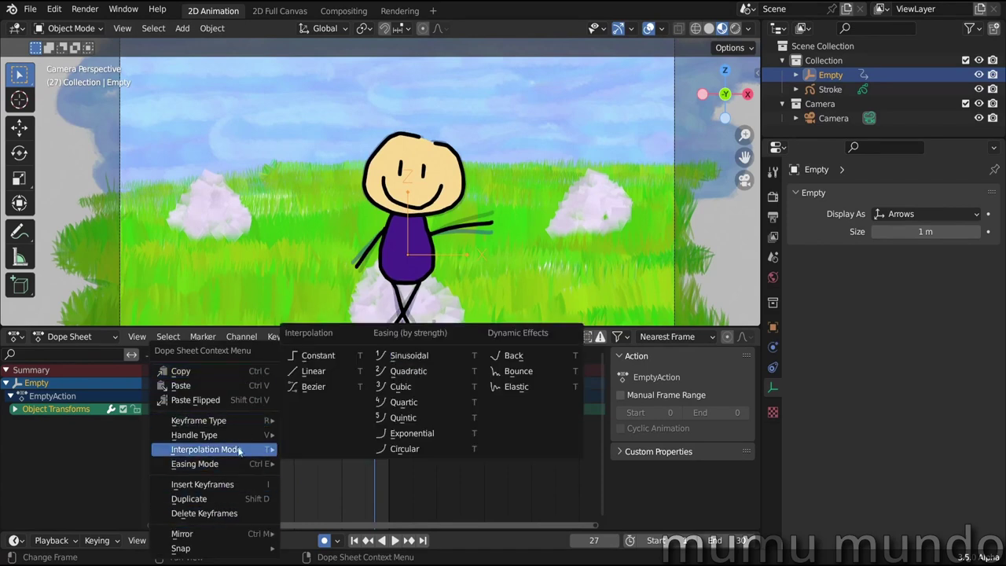
click(331, 371)
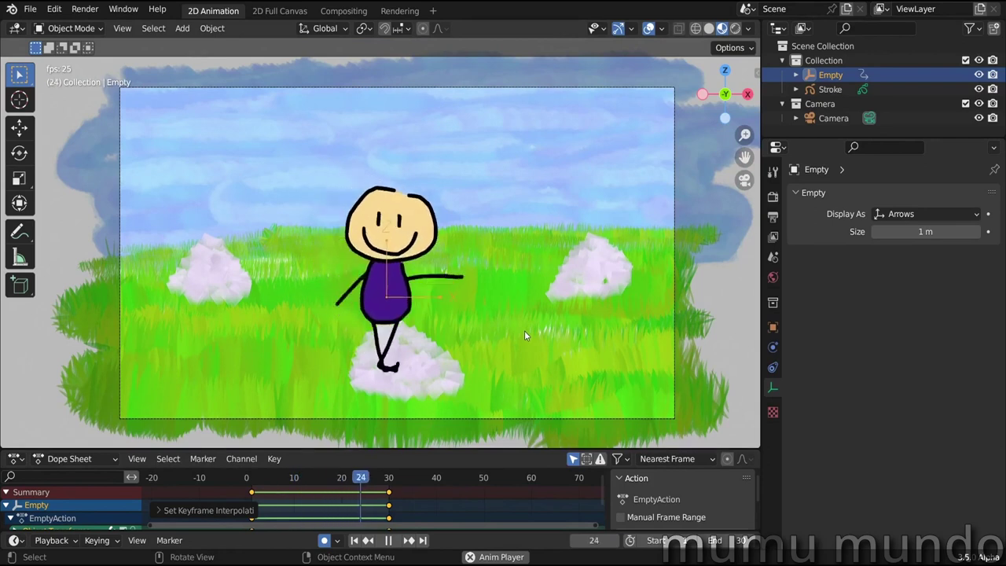
key(space)
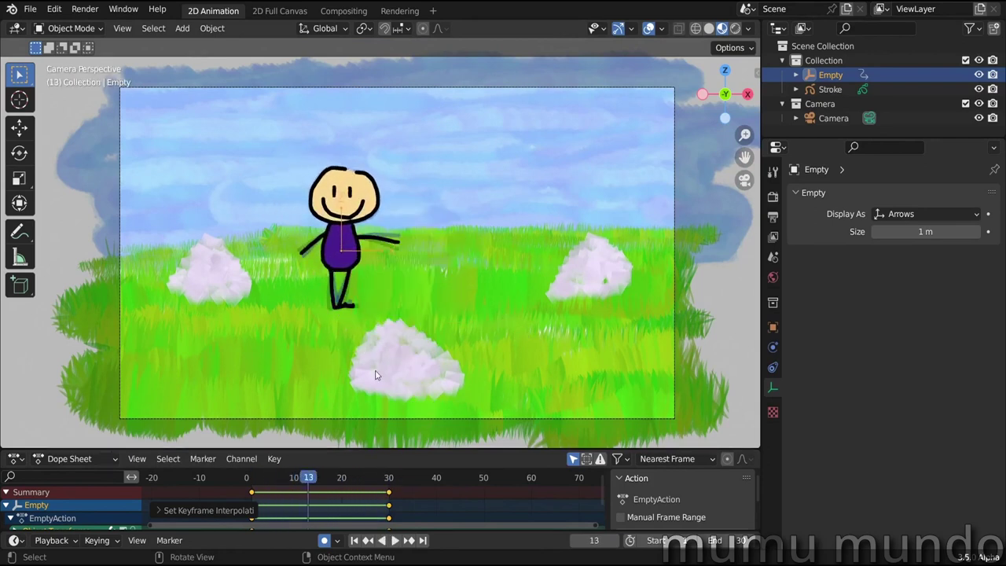
key(space)
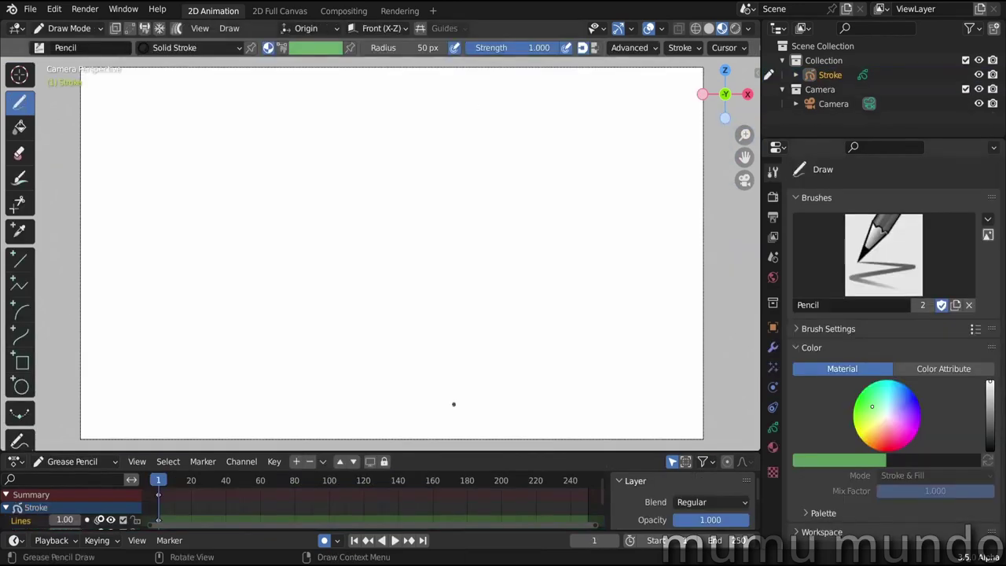
Step: Import 01 sky, 02 mount, 03 road and 04 car PNG files as image planes with Shadeless material and Use Alpha enabled
click(30, 8)
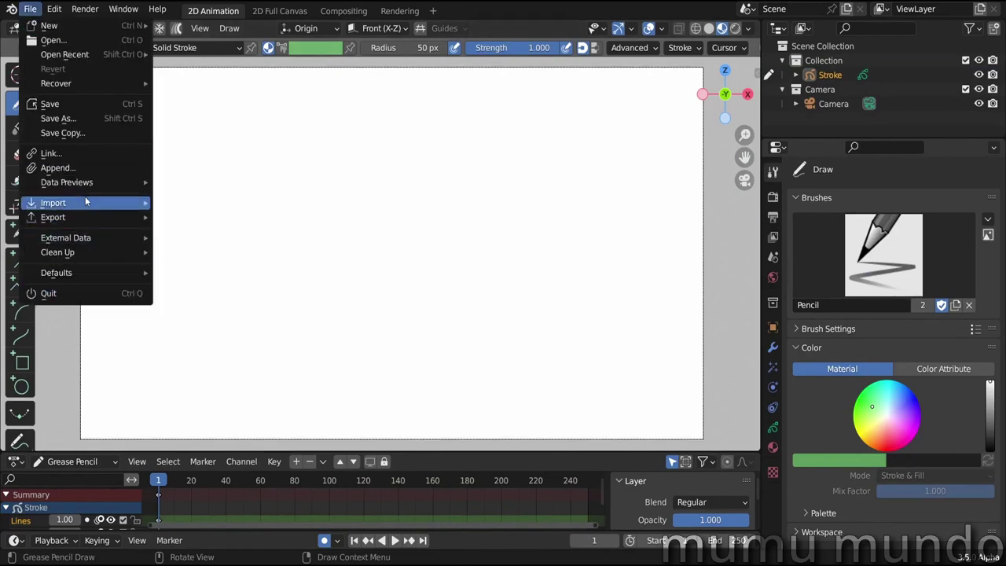
mouse_move(85, 197)
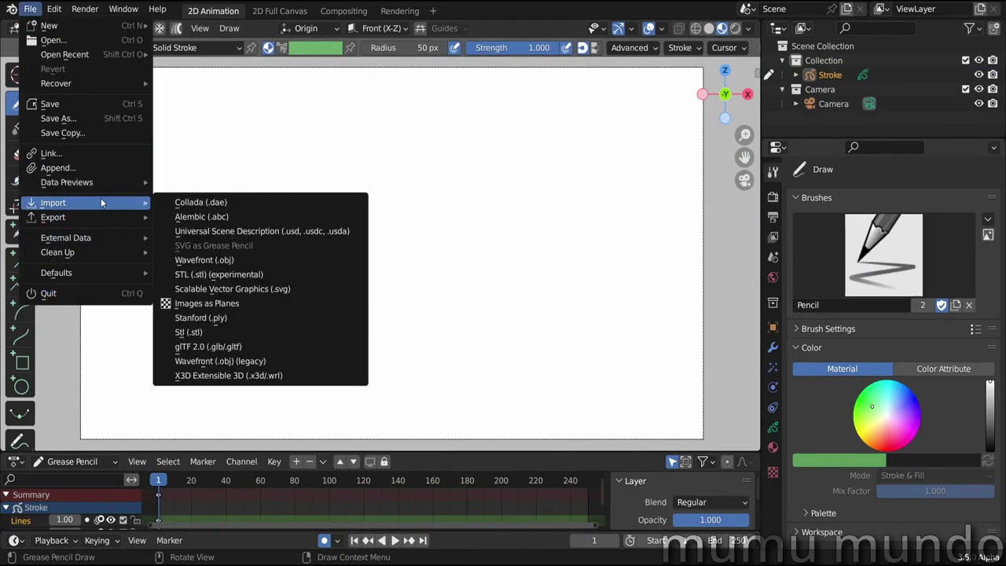
click(206, 303)
drag(67, 151, 126, 39)
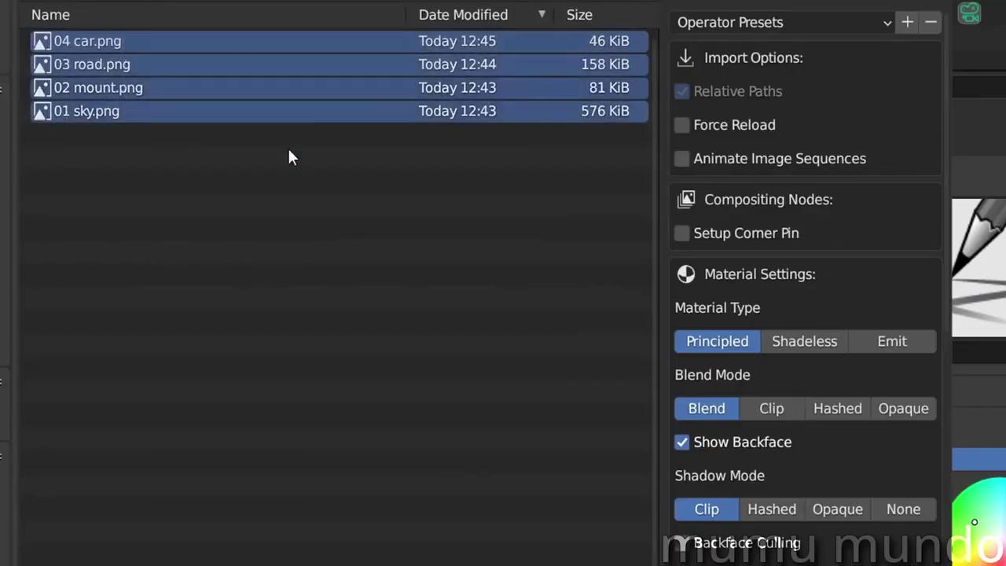
click(827, 345)
scroll(844, 376, down, 8)
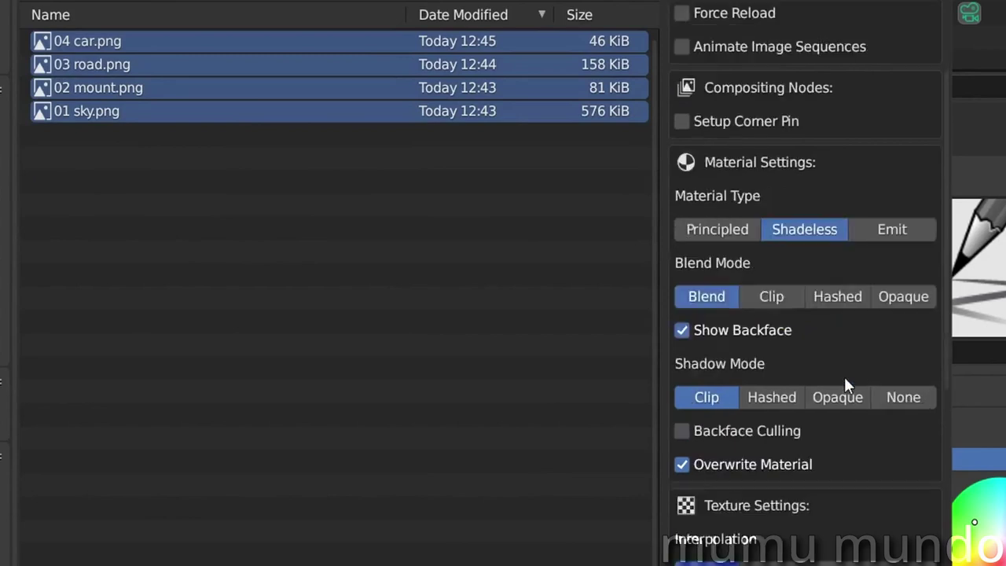
click(681, 303)
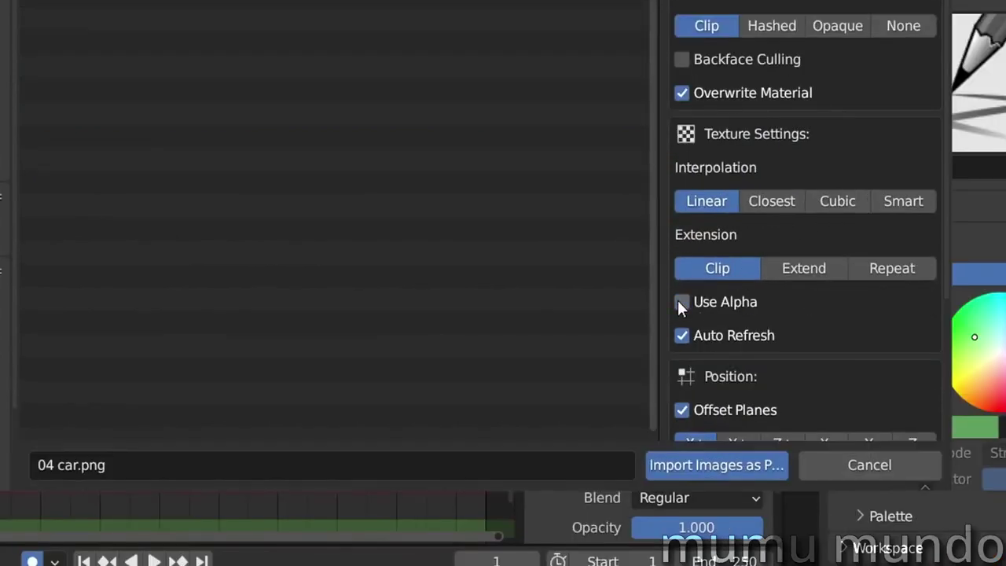
click(682, 304)
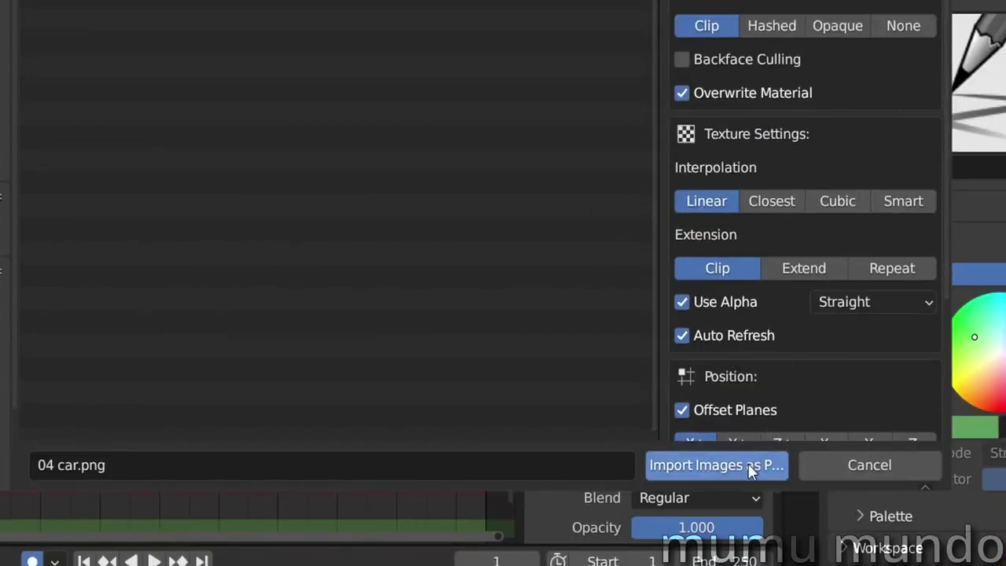
click(699, 465)
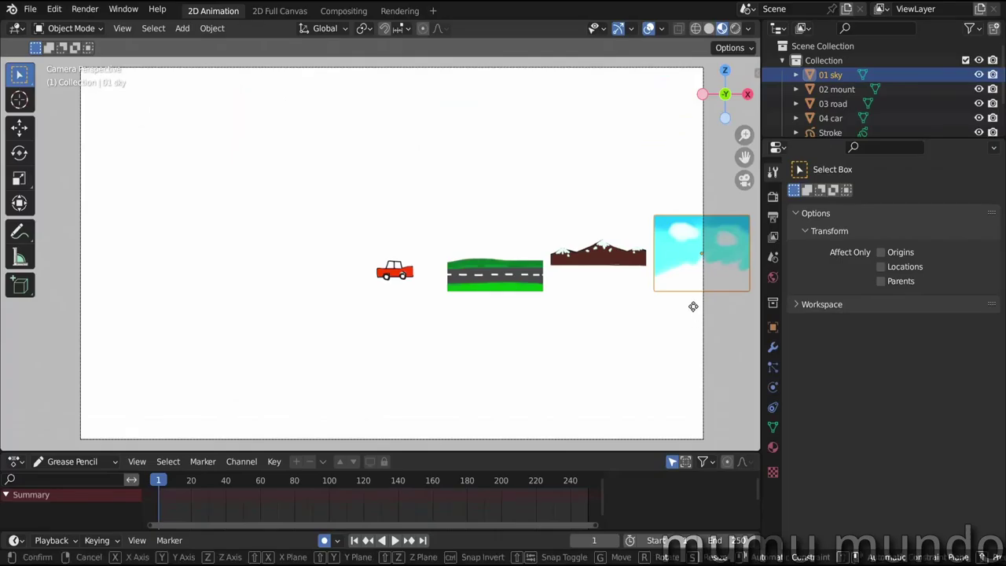
Step: Move the sky plane along X to the centre of the camera frame and enlarge it to fill the frame
key(g)
key(x)
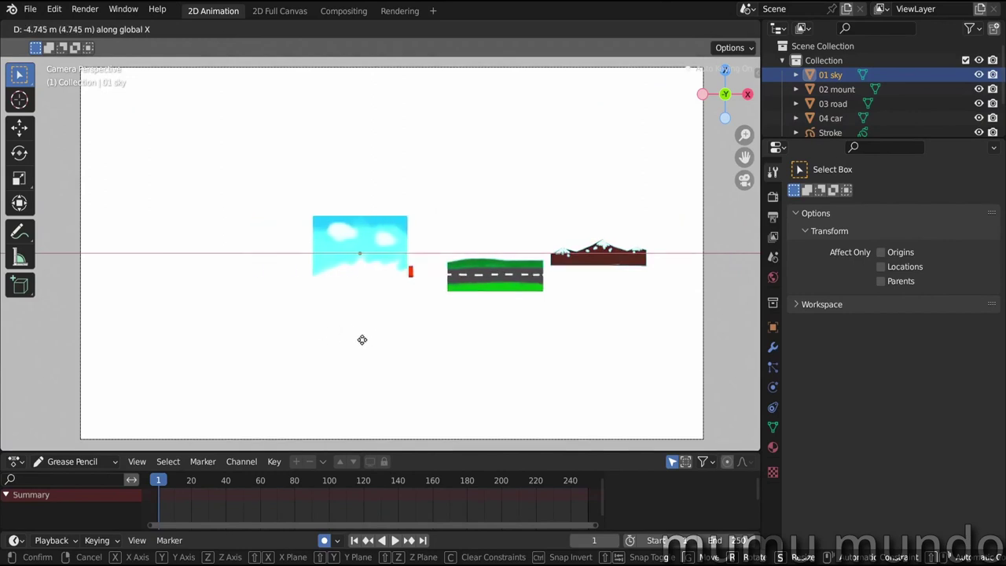
click(381, 343)
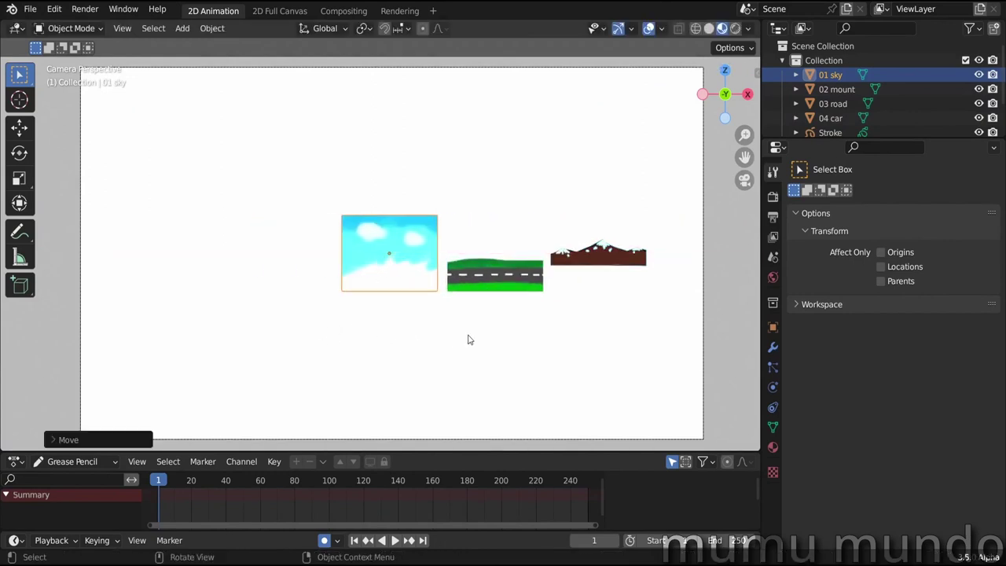
key(s)
click(312, 168)
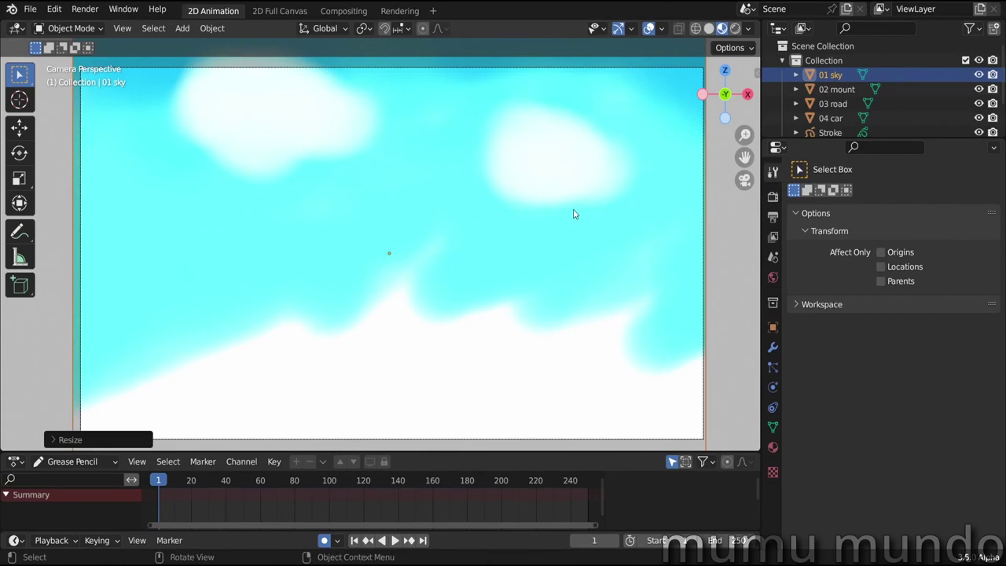
Step: Move the sky plane back along Y, well behind the other image planes
mouse_move(573, 213)
middle_down()
mouse_move(496, 241)
mouse_move(341, 247)
mouse_move(564, 248)
mouse_move(422, 263)
mouse_move(457, 198)
middle_up()
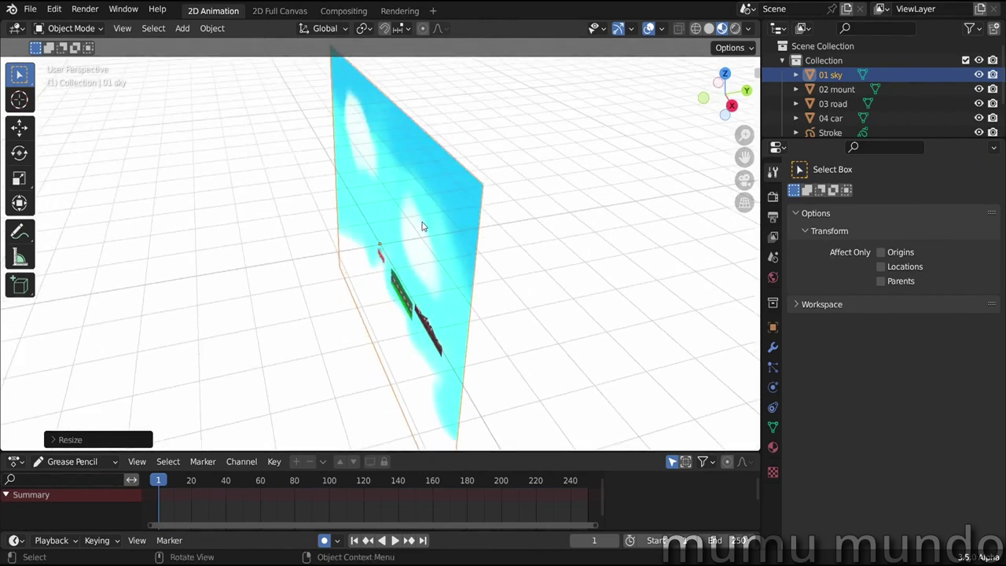
key(g)
key(y)
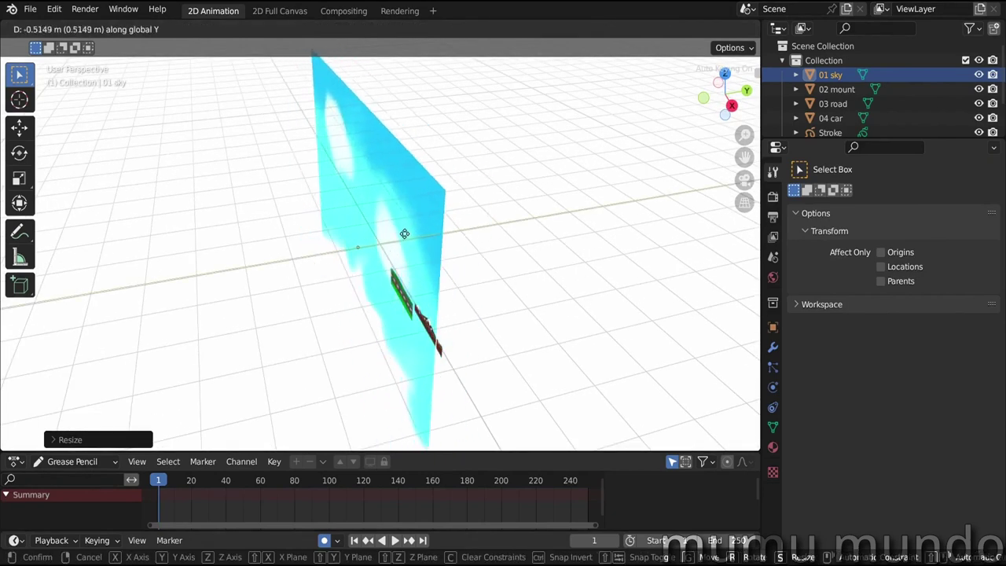
click(540, 195)
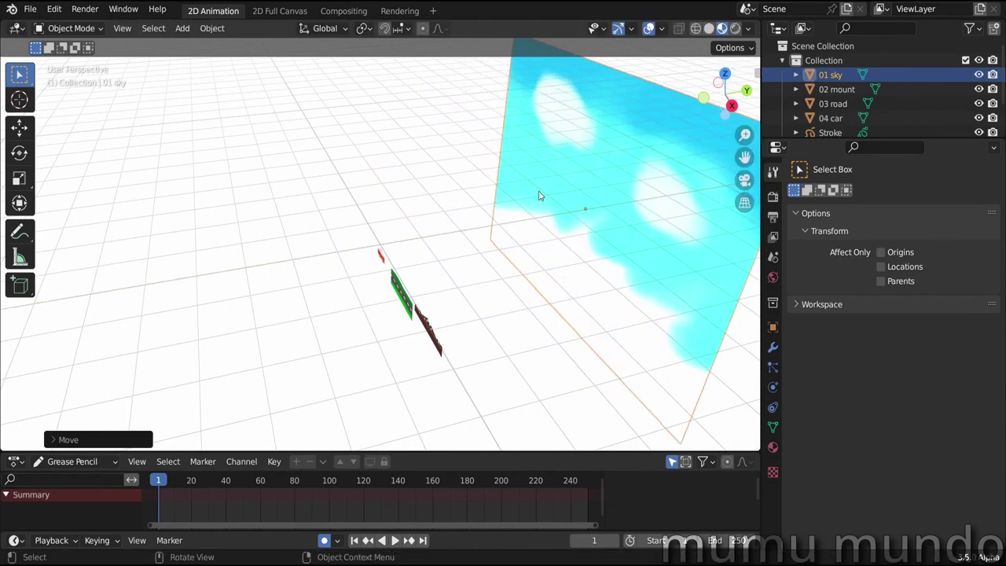
Step: Move the mountain plane to the centre of the camera frame and enlarge it
key(KP_0)
click(638, 262)
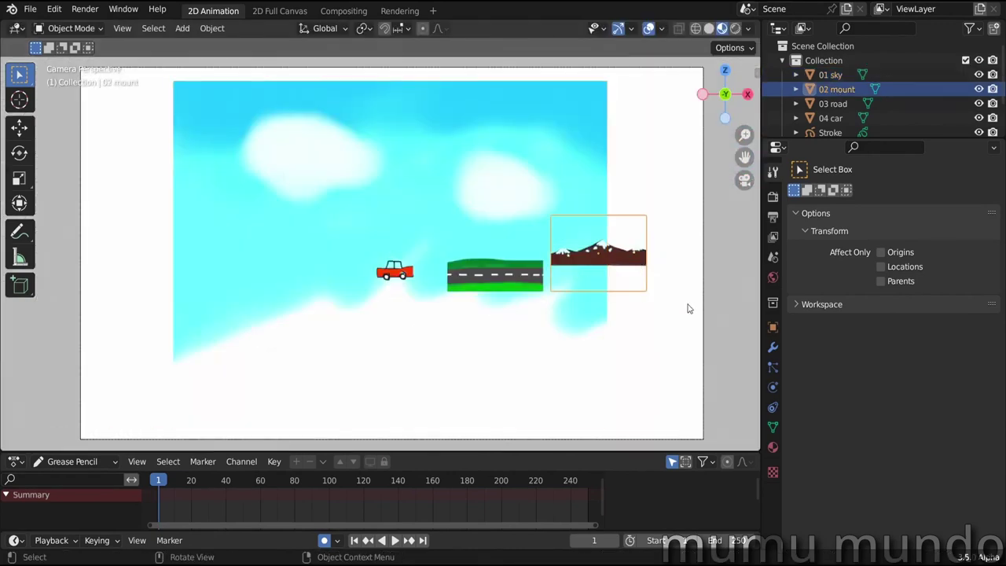
key(g)
key(y)
click(471, 339)
key(s)
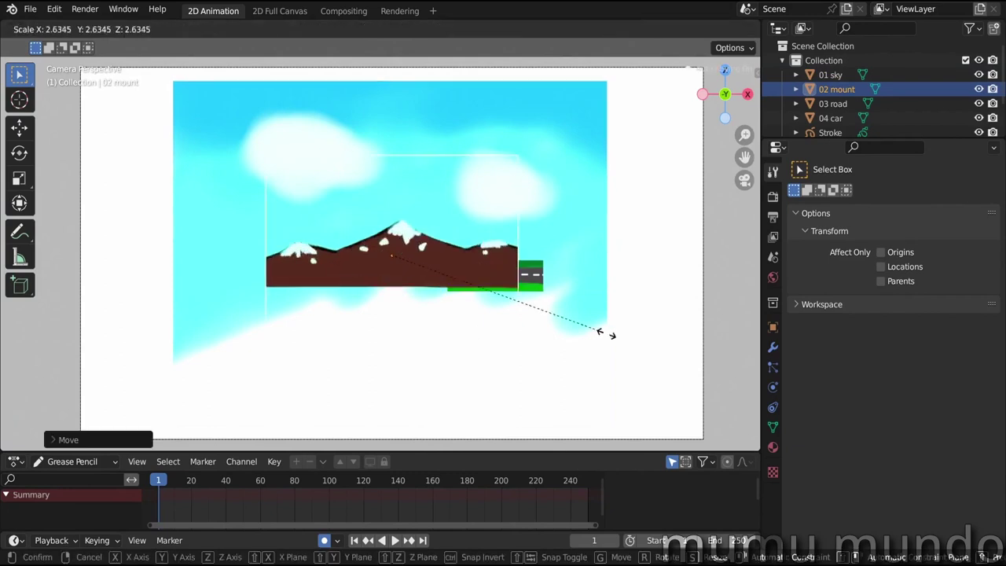
click(539, 332)
Step: Move the mountain plane back along Y so it stands between the sky and the car
middle_drag(540, 332, 494, 245)
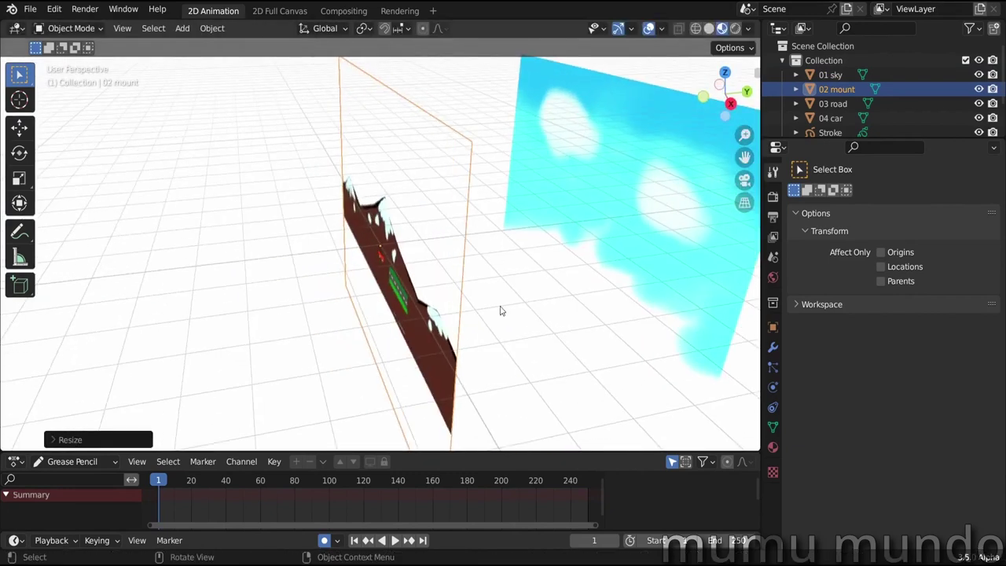
key(g)
key(y)
click(602, 291)
click(383, 265)
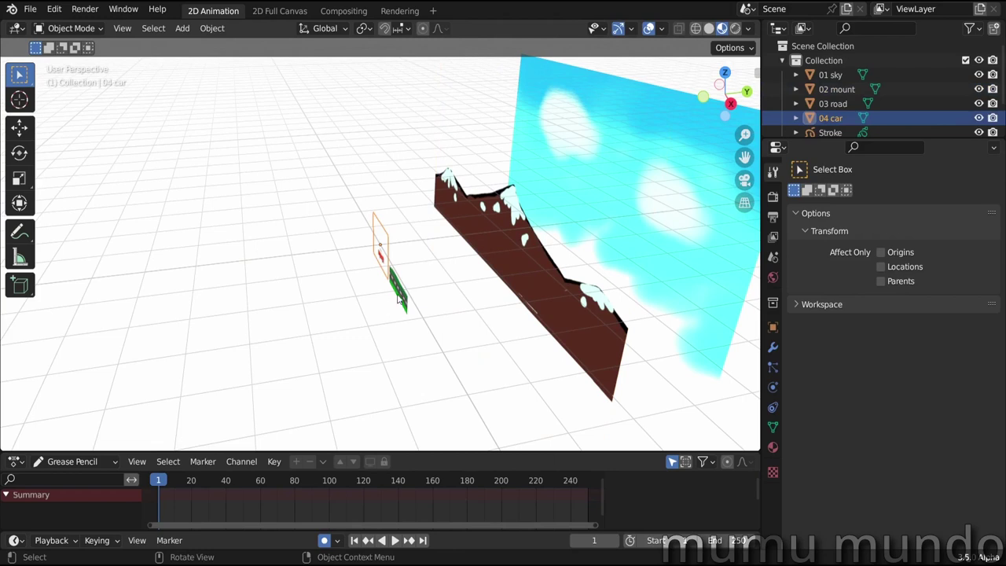
key(g)
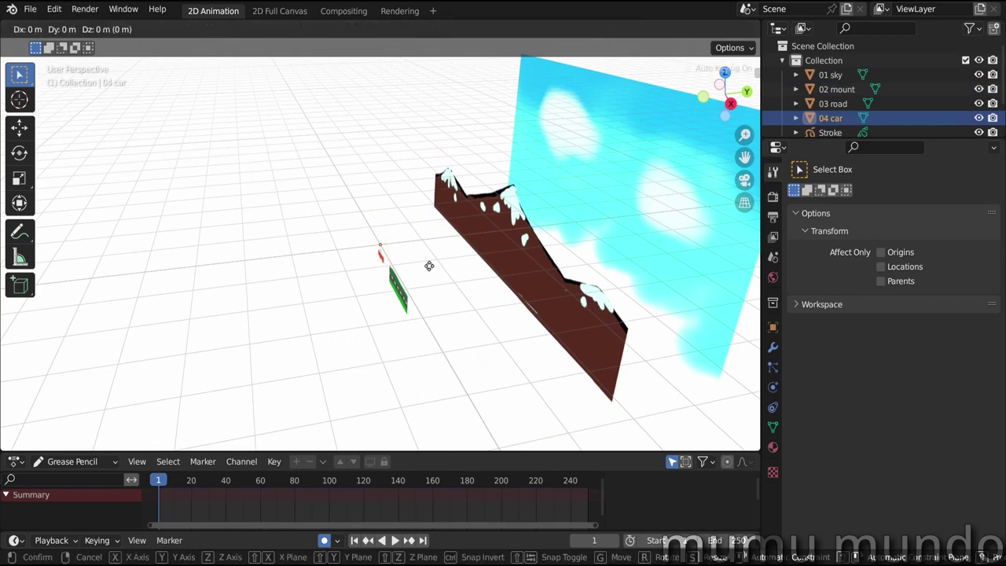
click(425, 271)
Step: Centre the road plane in the camera frame, enlarge it to span the frame's width and raise it to the lower edge
key(KP_0)
click(479, 276)
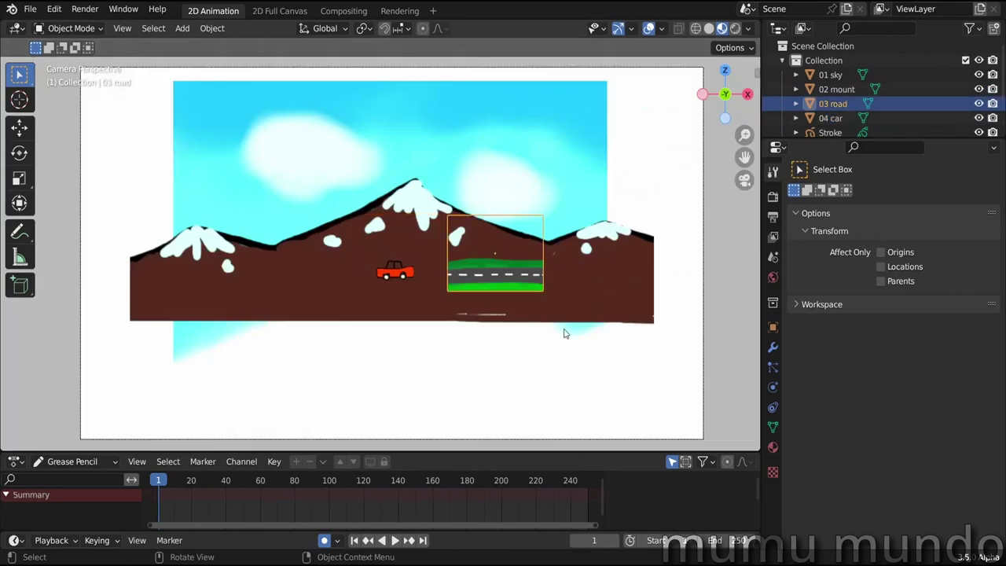
key(g)
click(463, 321)
key(s)
click(175, 81)
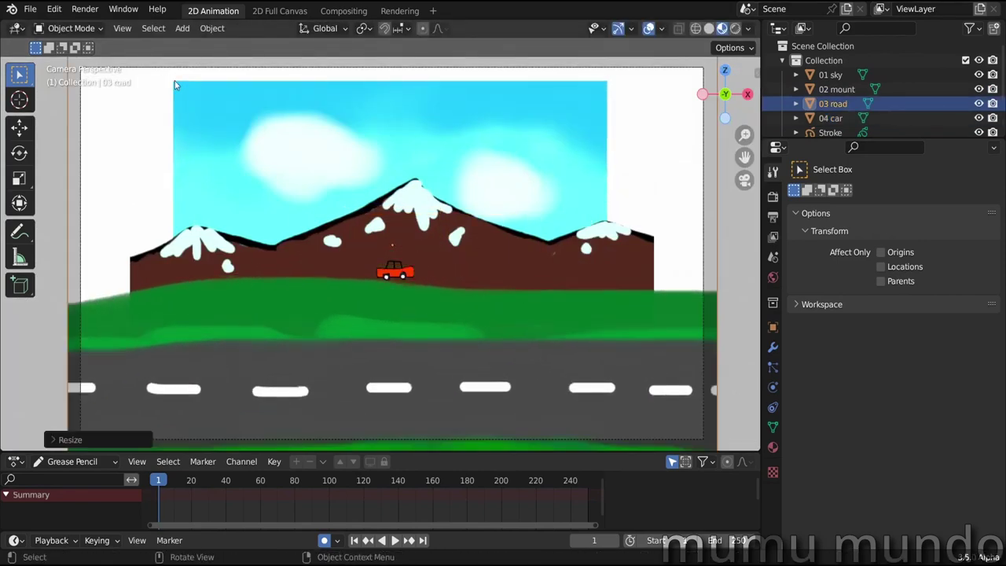
key(g)
Step: Move the sky and mountain planes farther back from the camera along Y
middle_drag(605, 264, 476, 275)
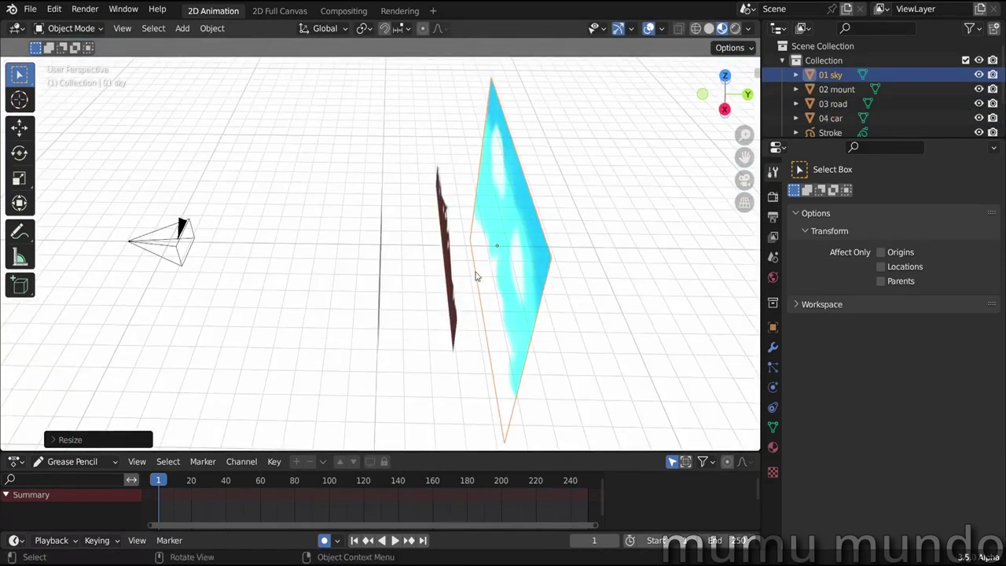
key(g)
key(y)
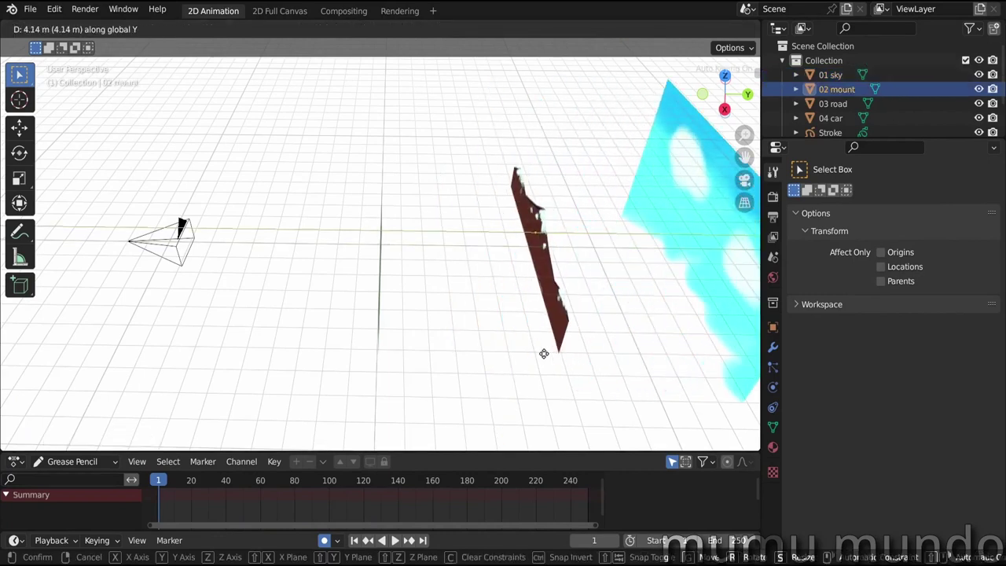
click(544, 353)
Step: Enlarge the mountain and sky planes until both span the full width of the camera frame
key(KP_0)
key(s)
click(540, 290)
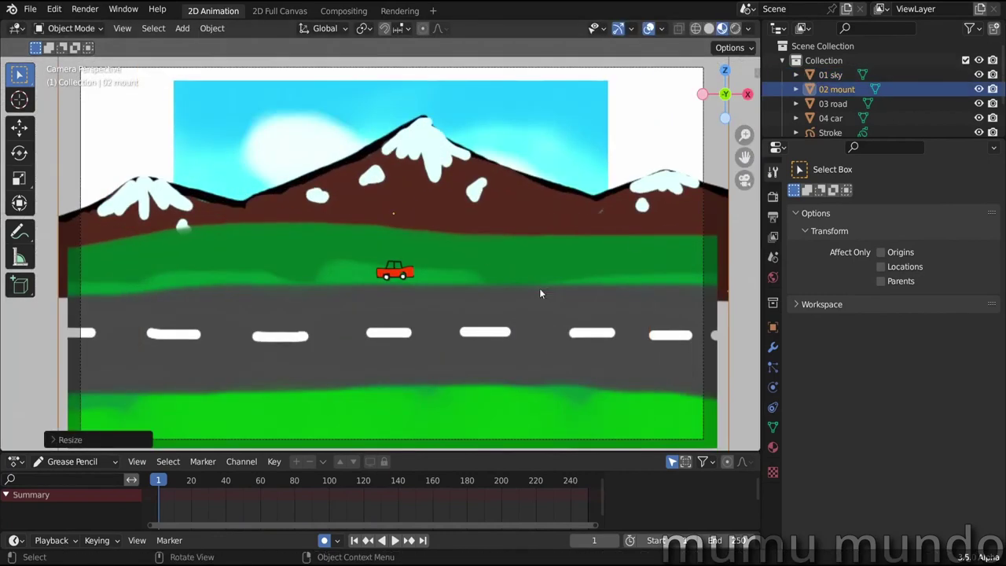
click(832, 103)
click(414, 233)
key(s)
click(524, 236)
scroll(454, 253, down, 2)
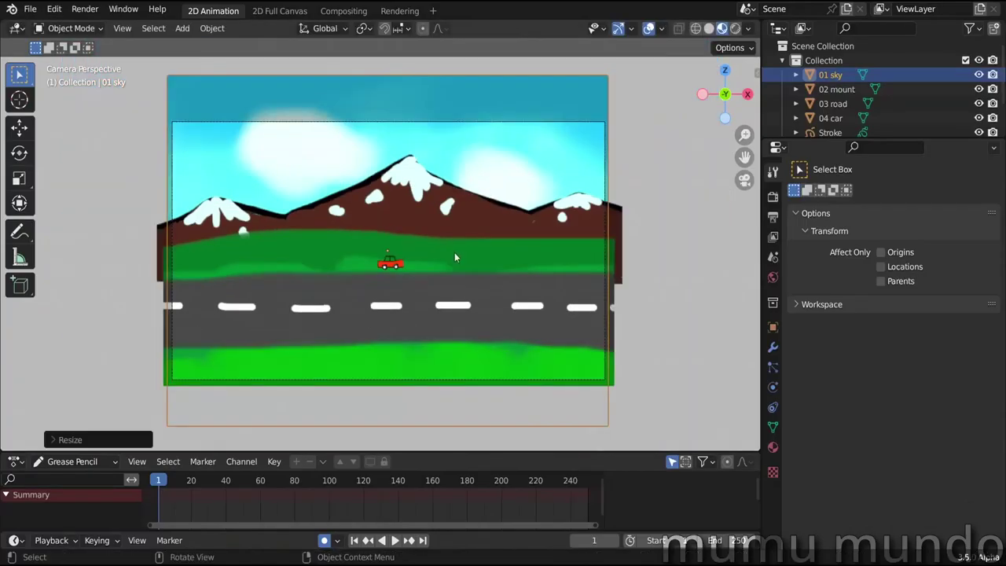
Step: Enlarge the car plane and position the car on the road near the middle of the frame
scroll(403, 272, up, 1)
click(393, 268)
key(s)
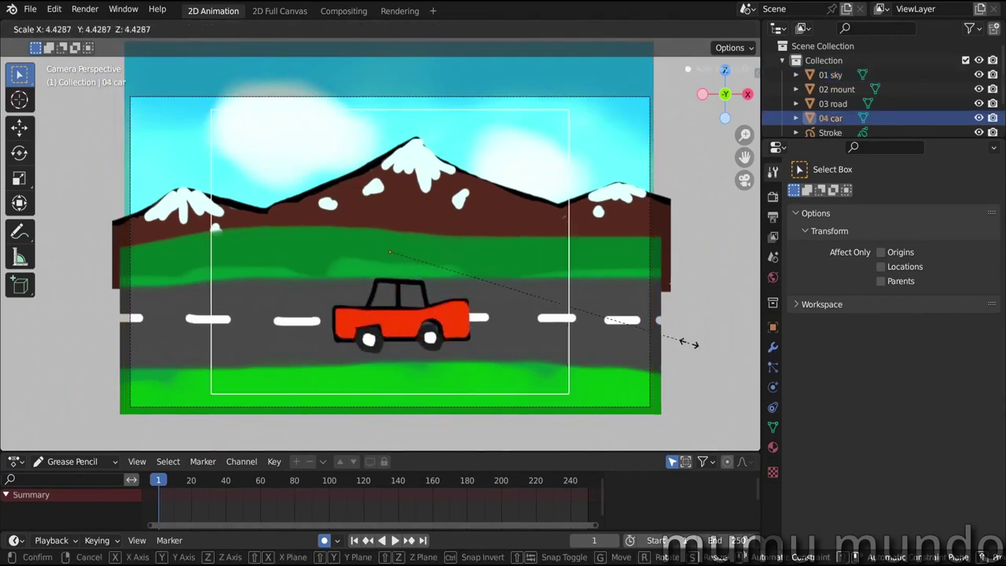
click(397, 386)
key(g)
click(415, 310)
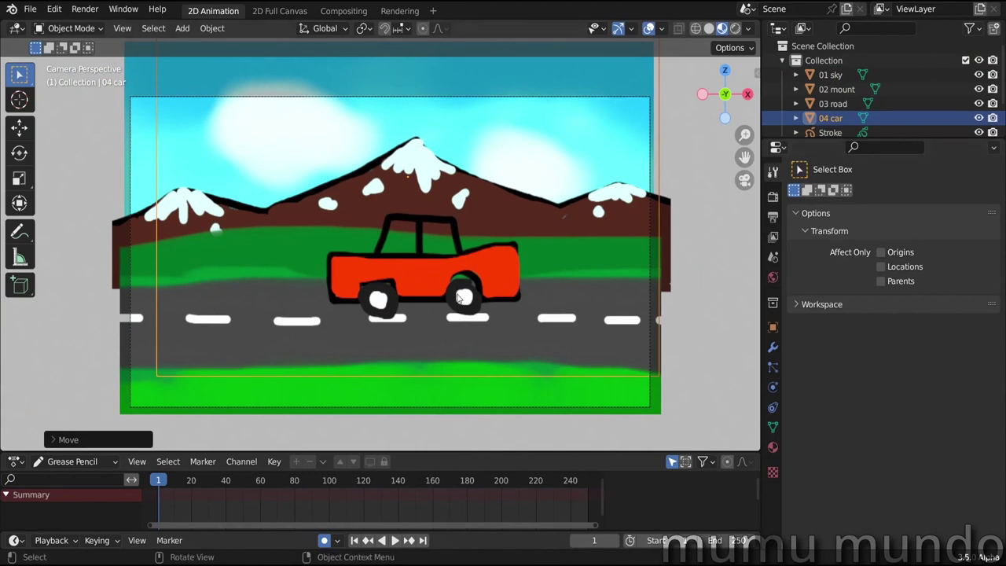
Step: Move the car about 5.5 m along X, past the right edge of the camera frame, and keyframe its position at frame 1
key(g)
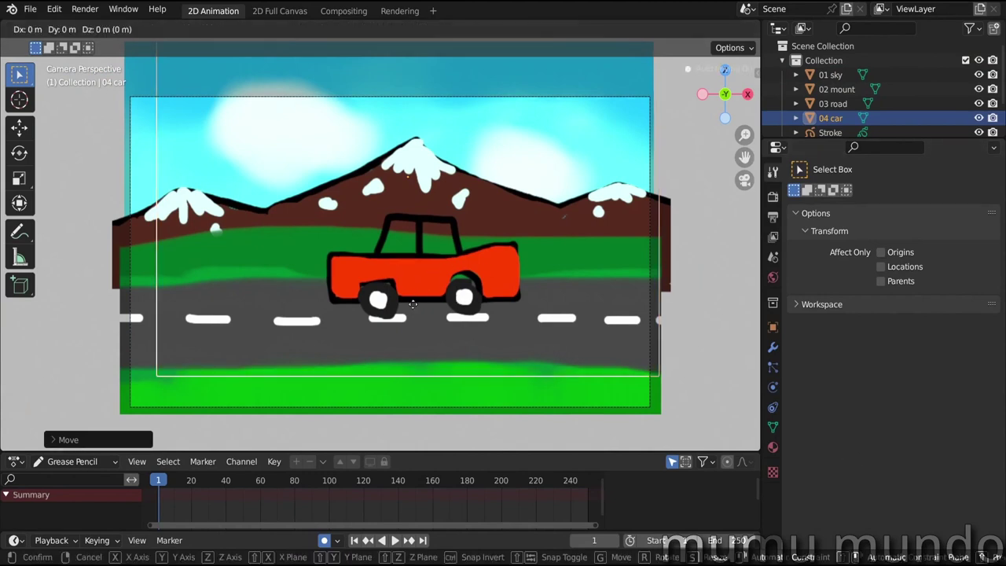
key(x)
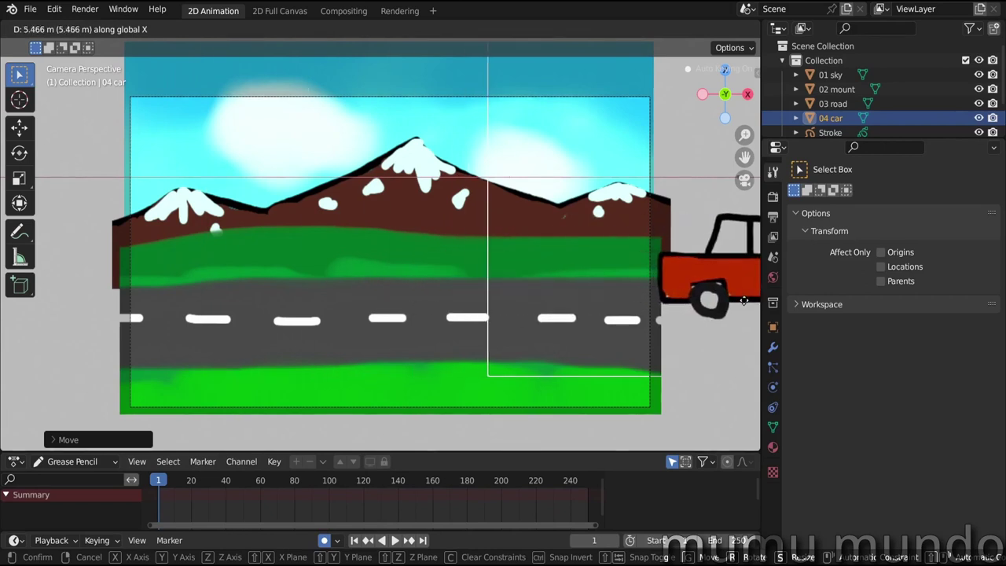
click(739, 299)
key(i)
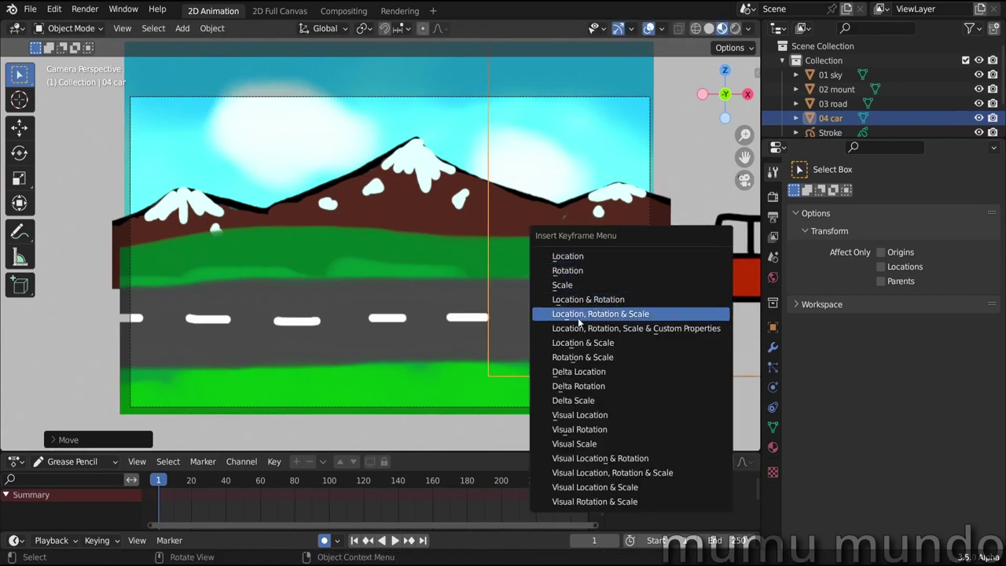
click(580, 270)
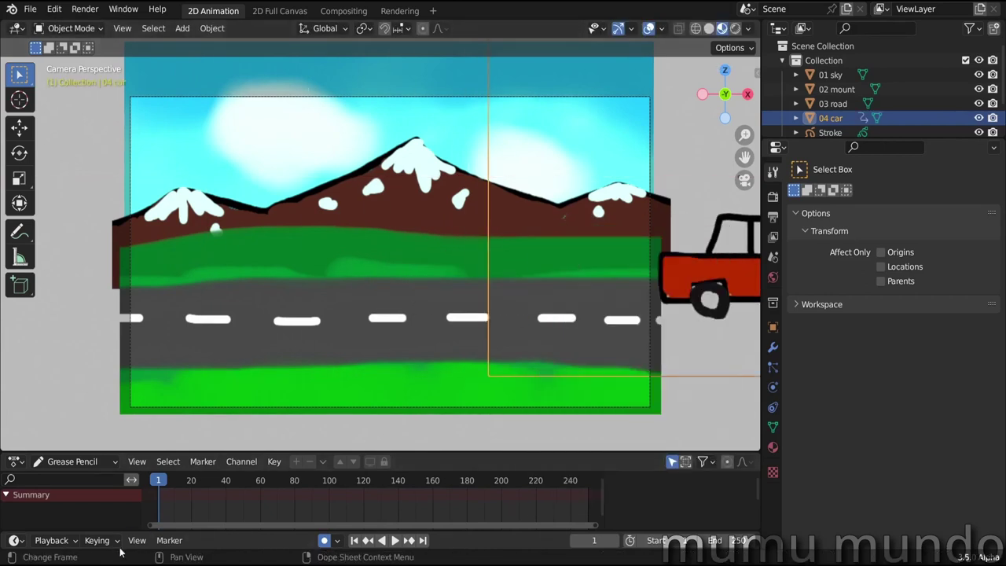
Step: Go to frame 30 and set the animation's end frame to 30
key(space)
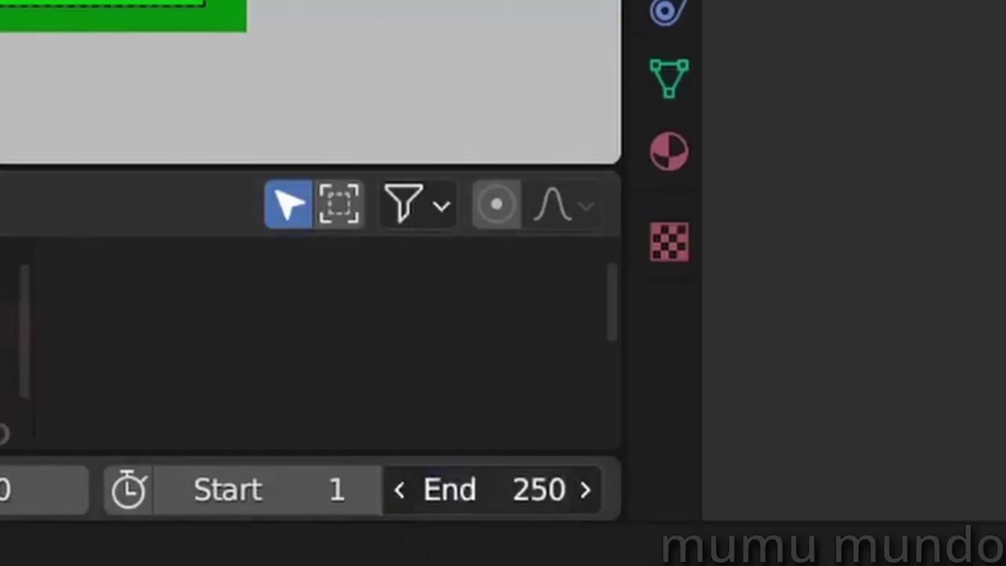
click(728, 540)
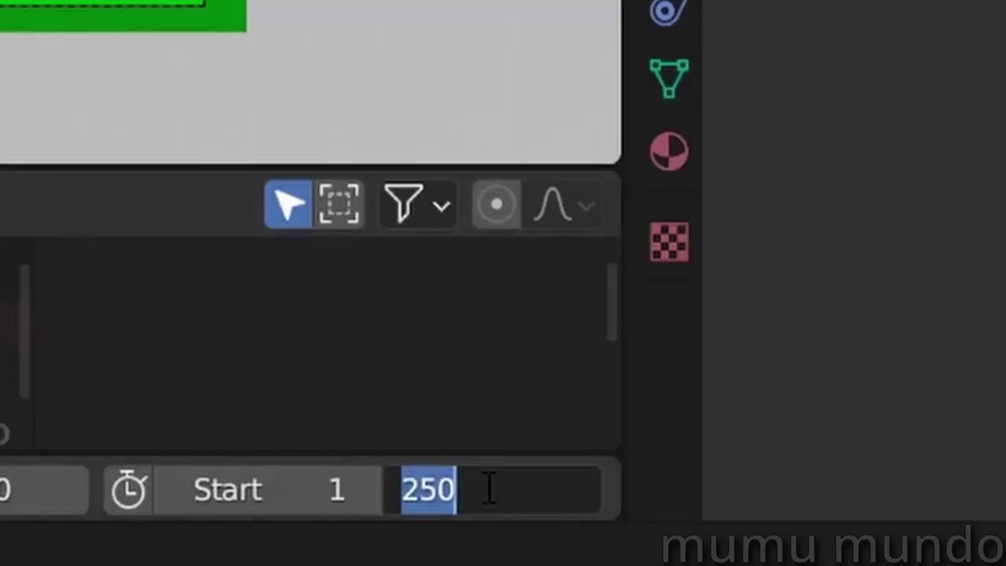
text(30)
key(Return)
Step: At frame 30, move the car along X past the left edge of the camera frame and play the animation
key(g)
key(x)
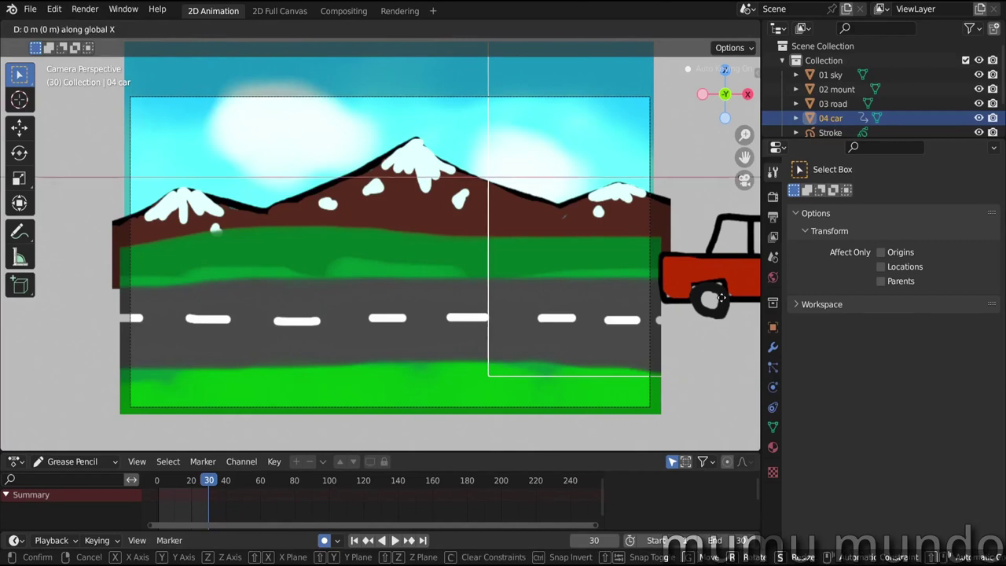
key(Return)
key(space)
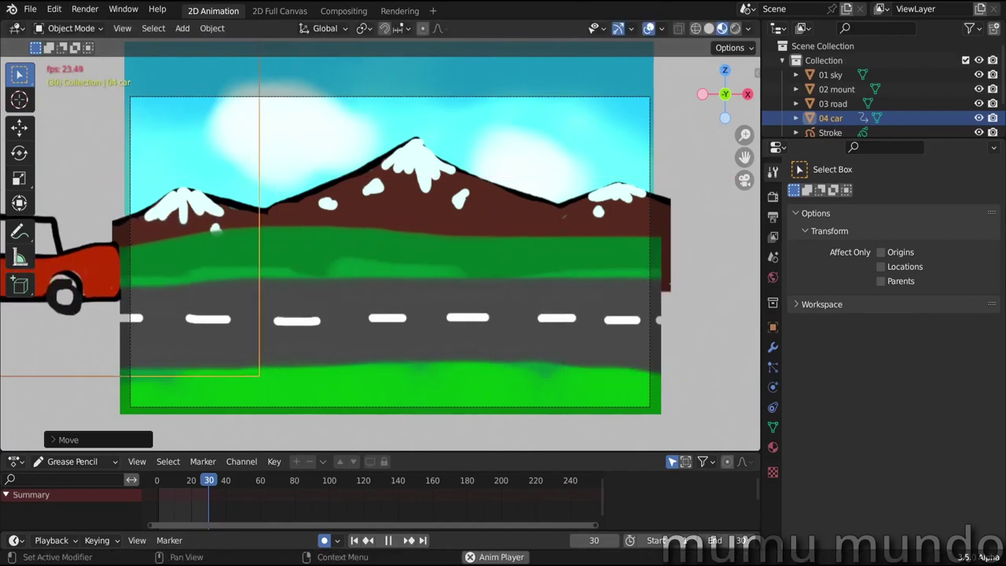
key(space)
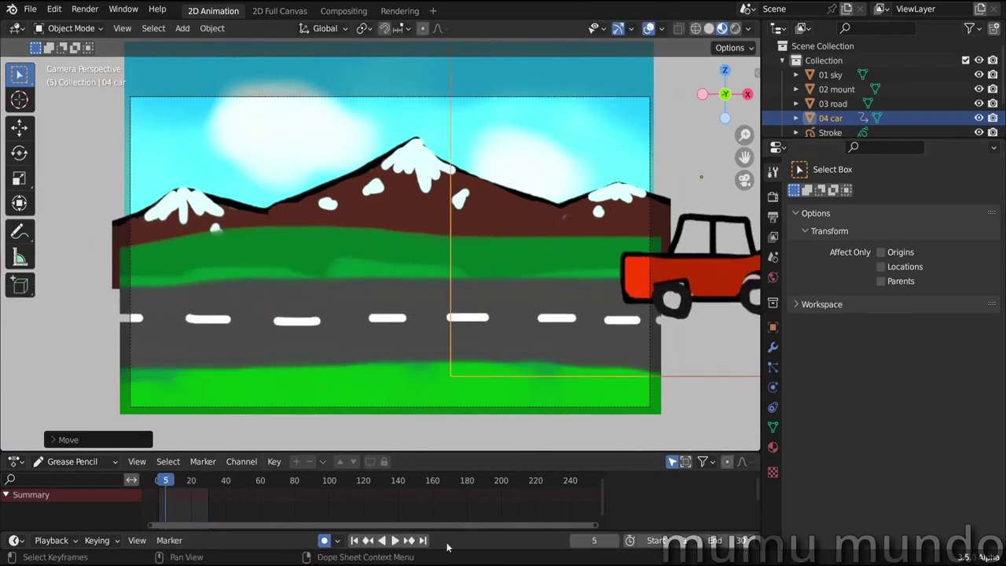
Step: Enlarge the animation editor area and switch it from Grease Pencil to Dope Sheet mode to show the car's keyframes
drag(236, 452, 236, 372)
click(78, 381)
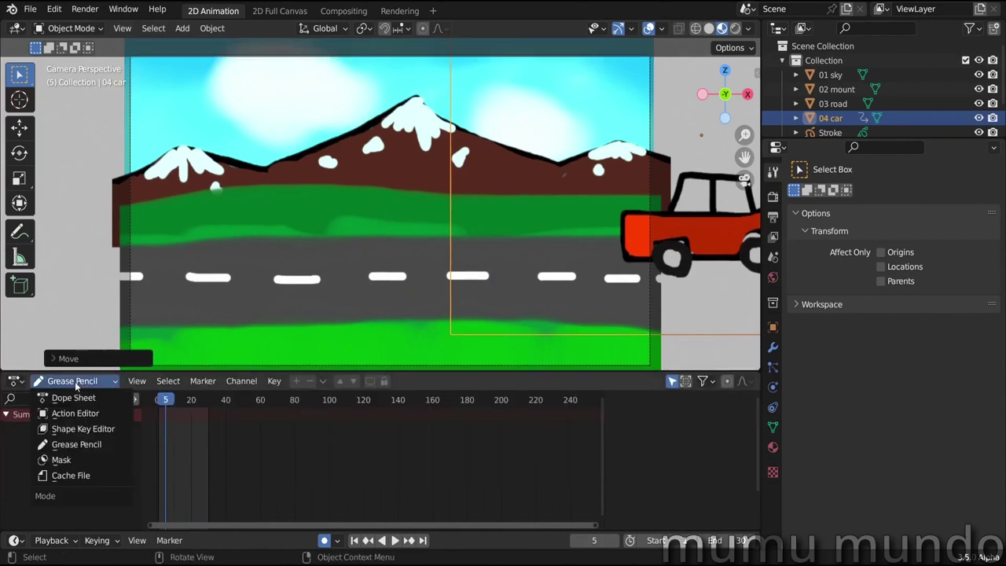
click(74, 397)
drag(225, 526, 171, 500)
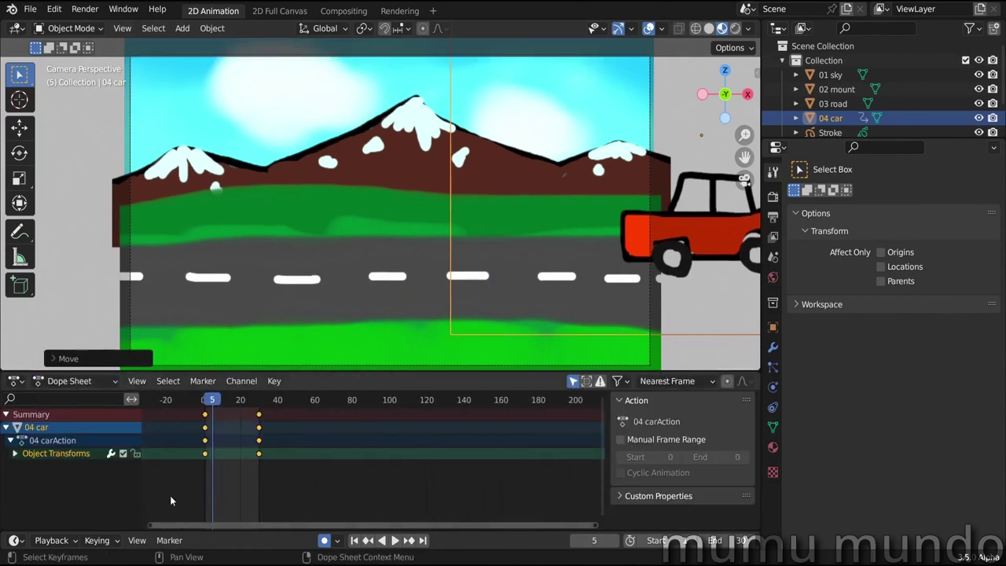
Step: Set the interpolation of the car's keyframes to Linear and play the animation
right_click(256, 453)
mouse_move(258, 457)
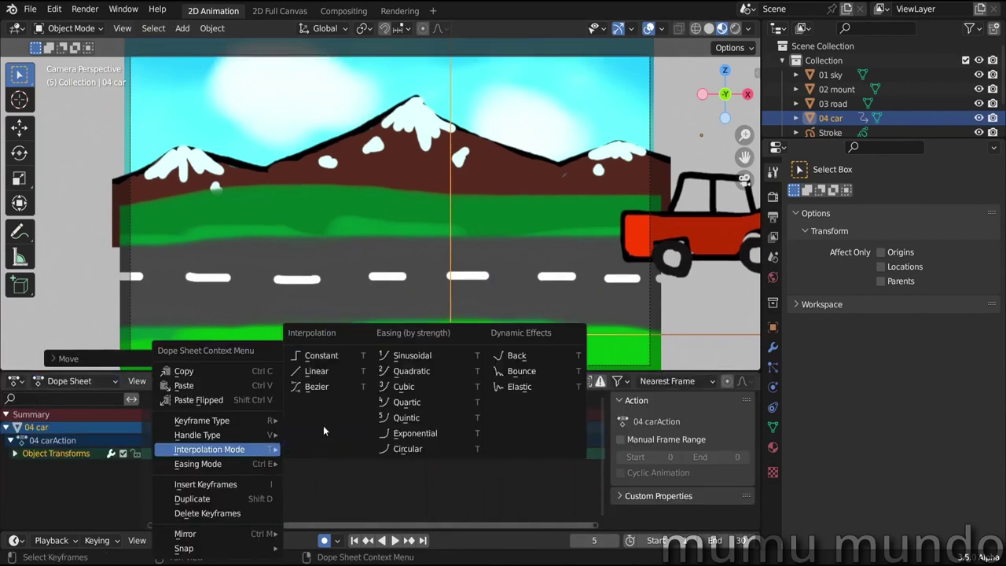
click(328, 371)
key(space)
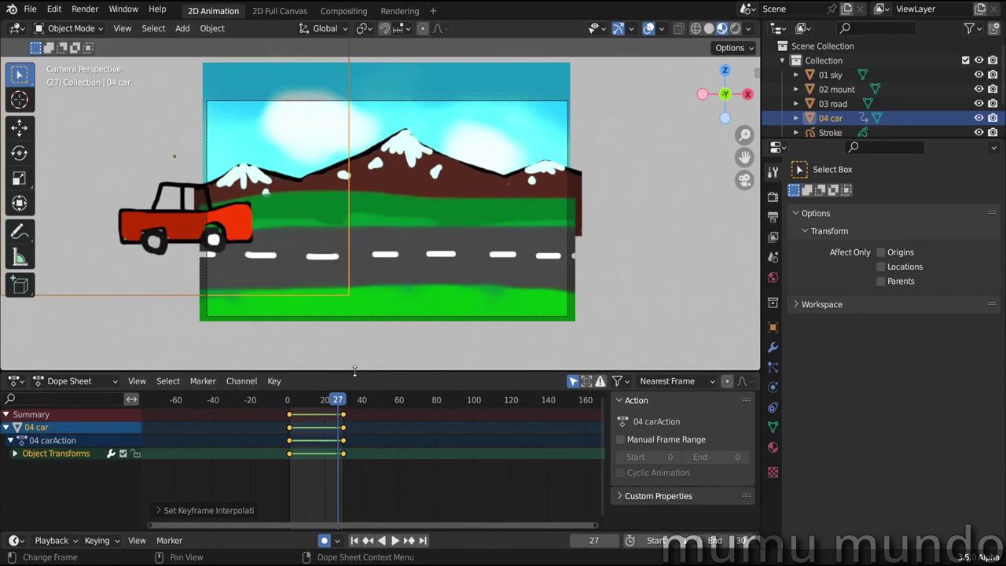
Step: Select the Camera object in the Camera collection
scroll(955, 88, down, 3)
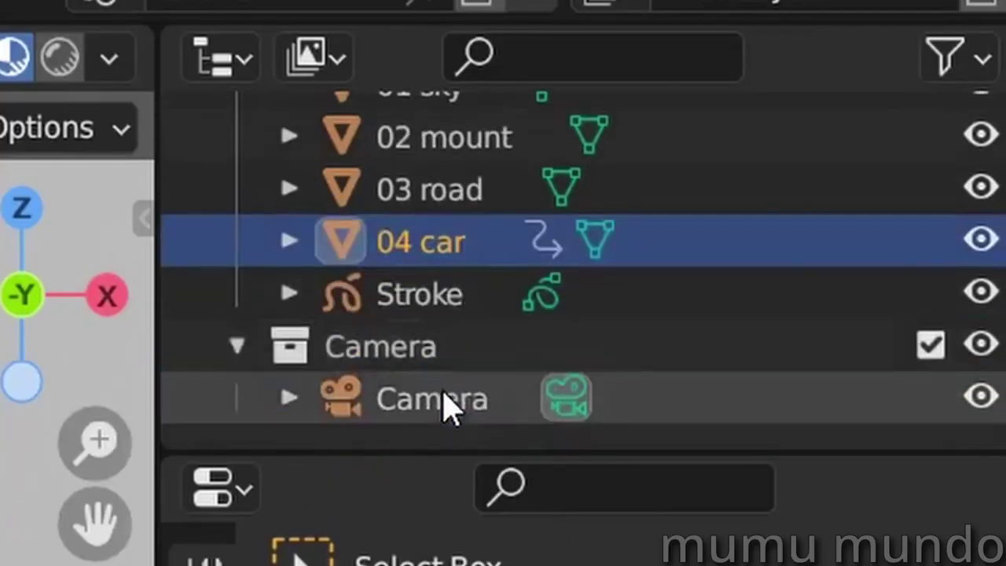
click(449, 402)
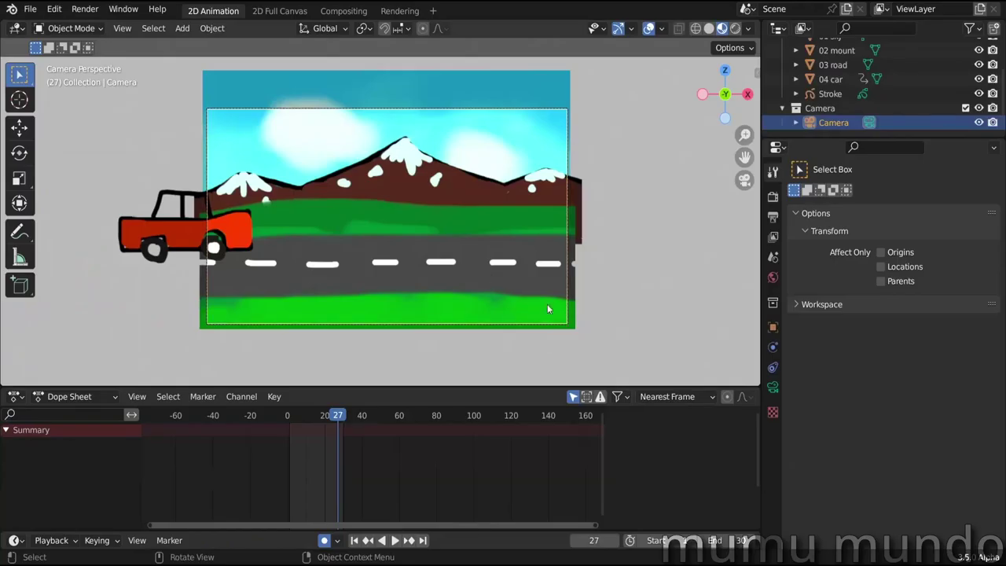
Step: Try out rotating the camera and moving it freely and along Y
key(r)
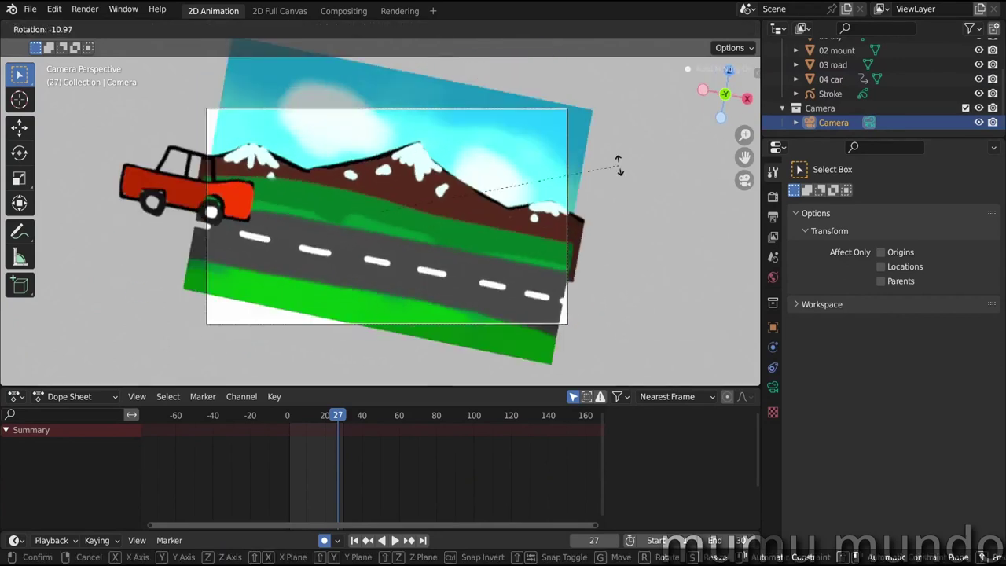
key(Escape)
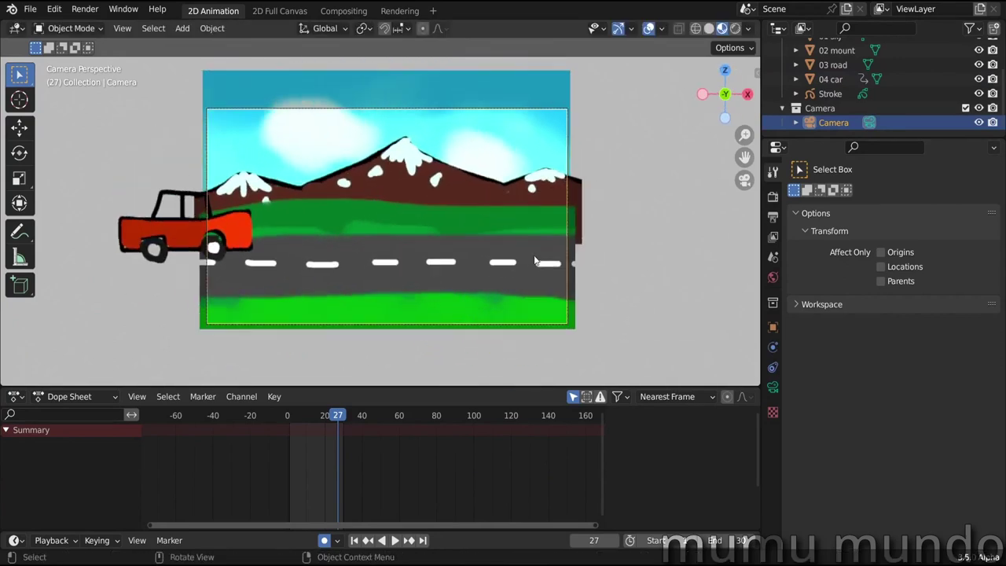
key(g)
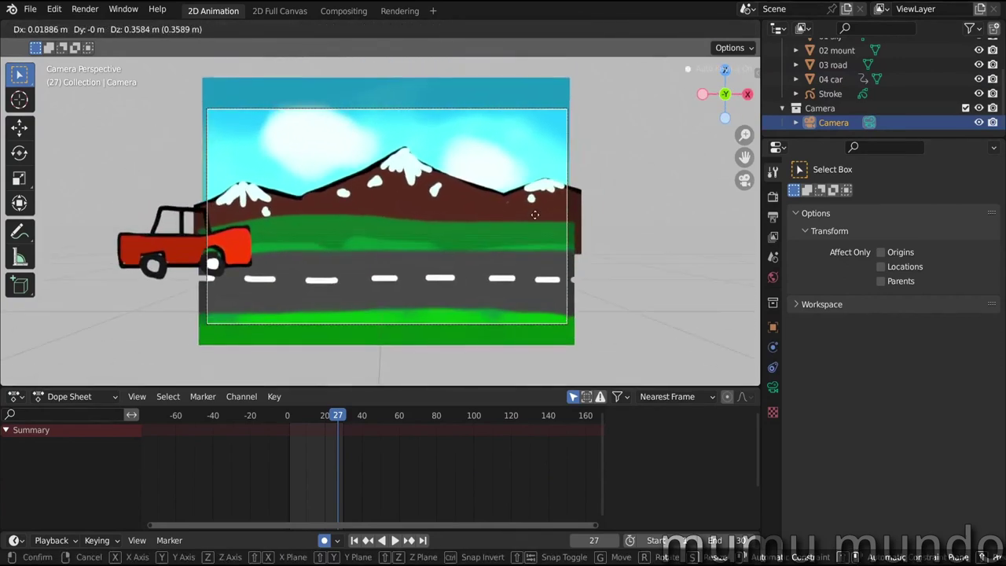
key(Escape)
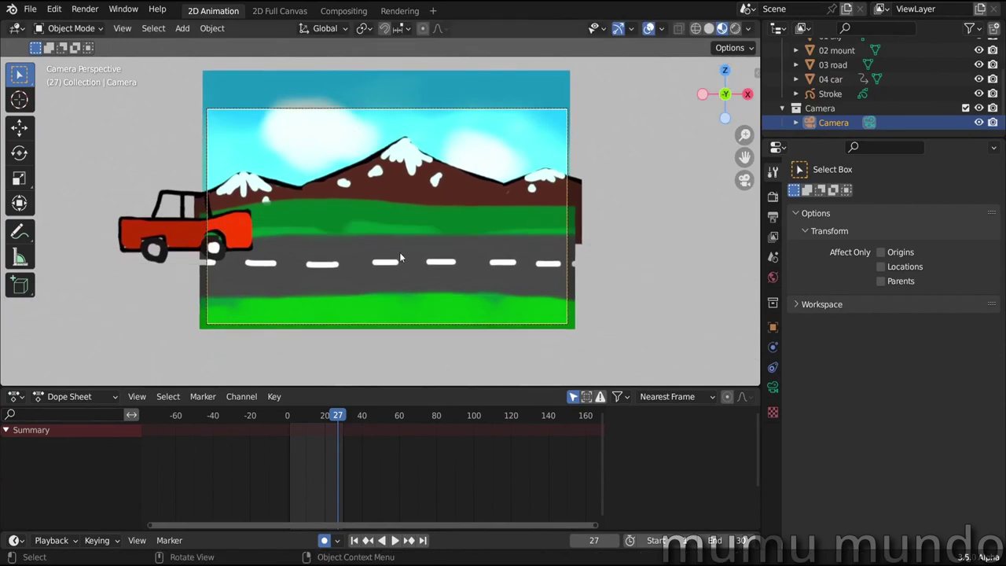
key(g)
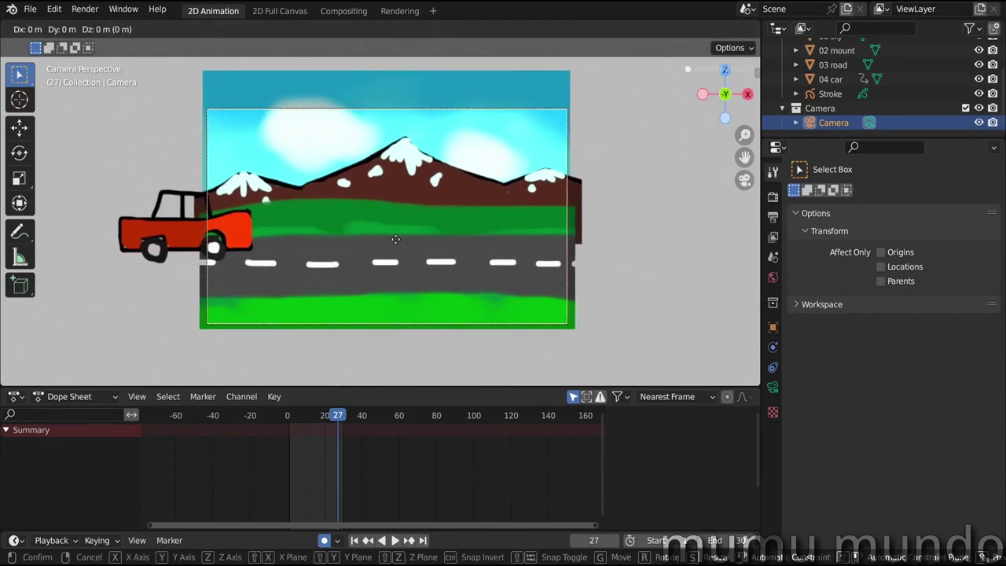
key(y)
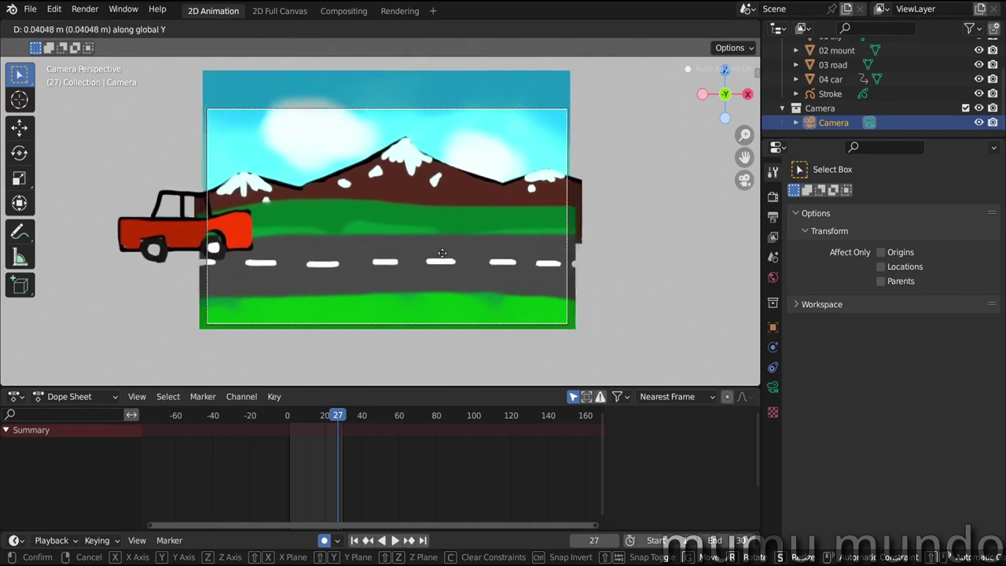
right_click(418, 249)
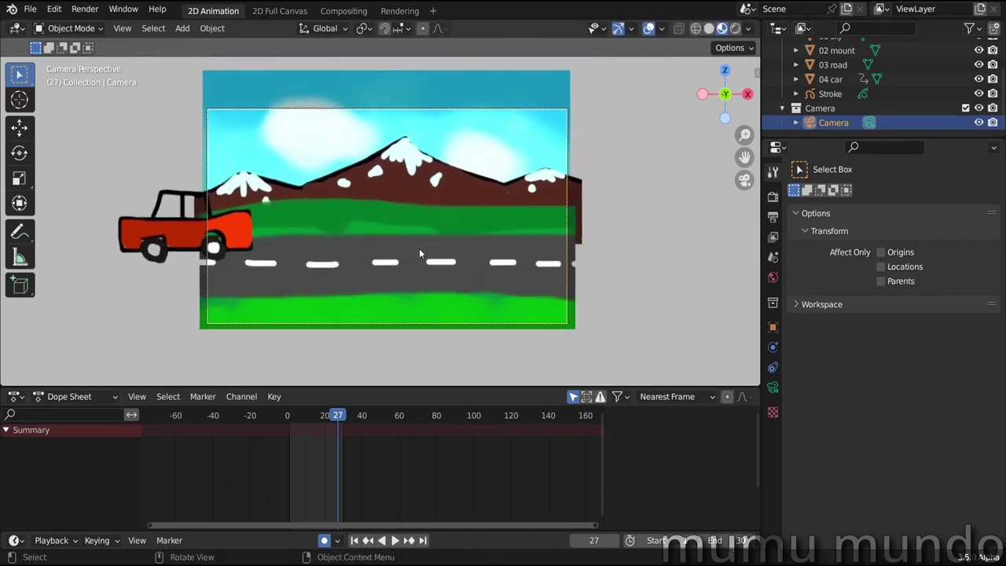
key(g)
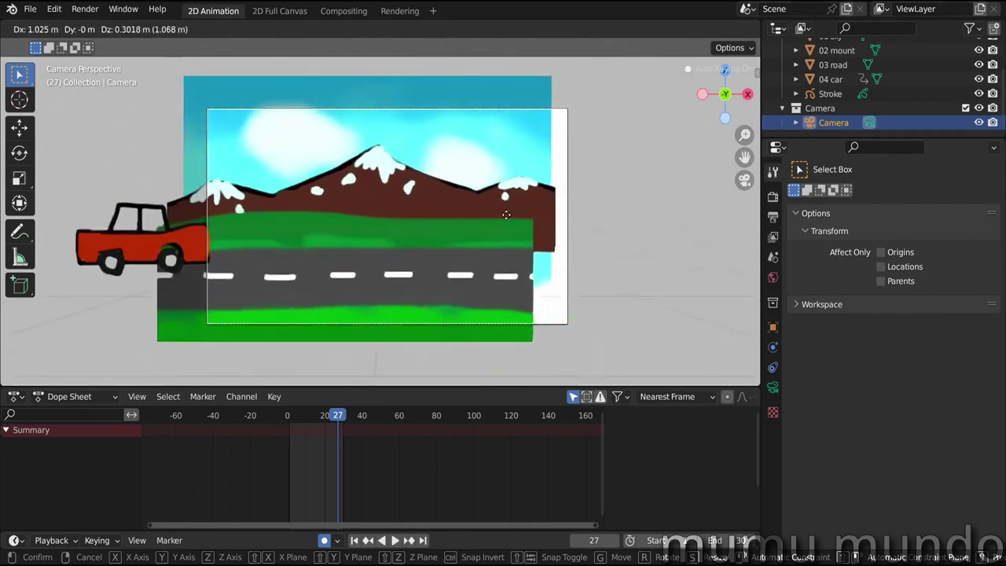
click(461, 162)
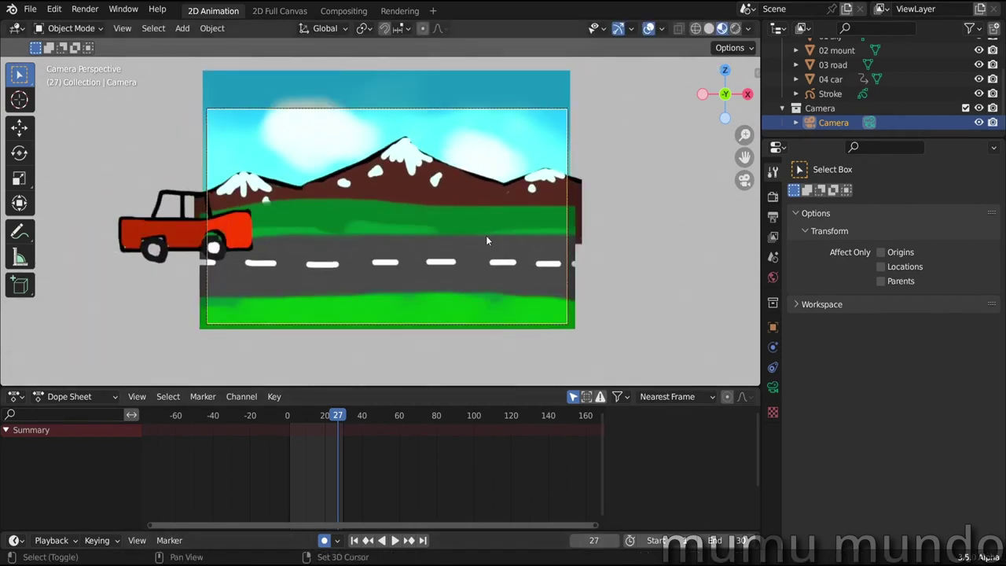
Step: Go to frame 1 and insert a Location keyframe for the camera
key(shift+Left)
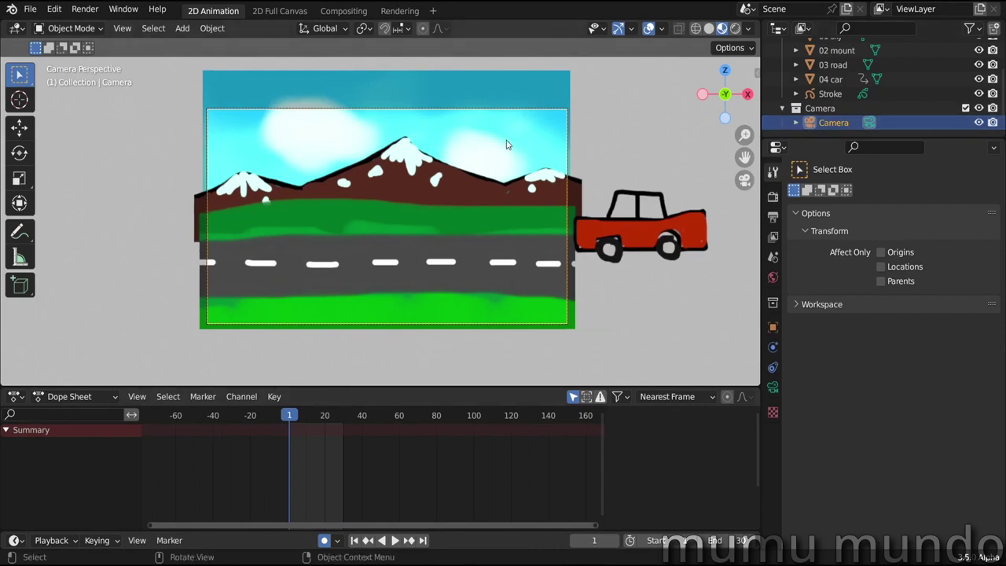
key(i)
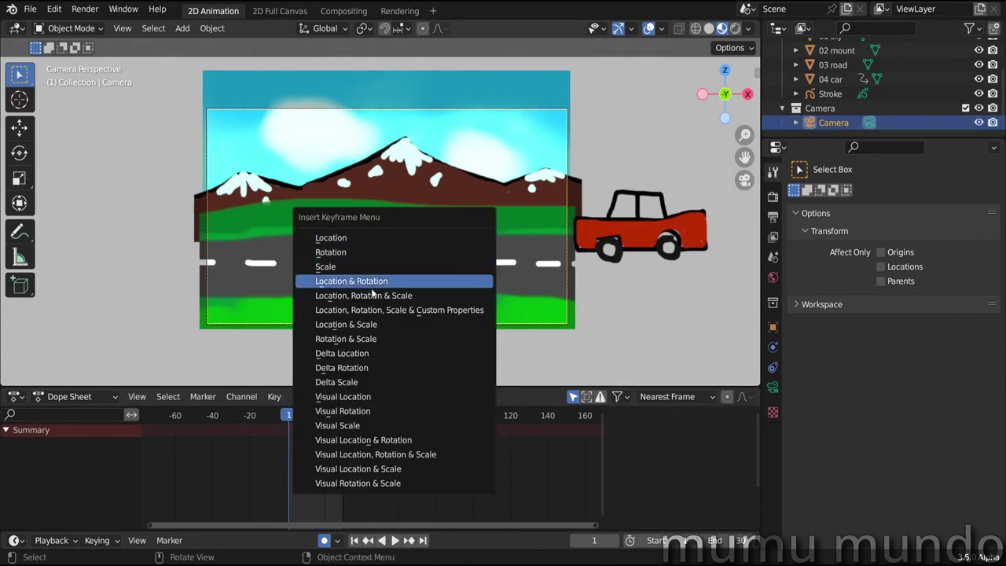
click(335, 242)
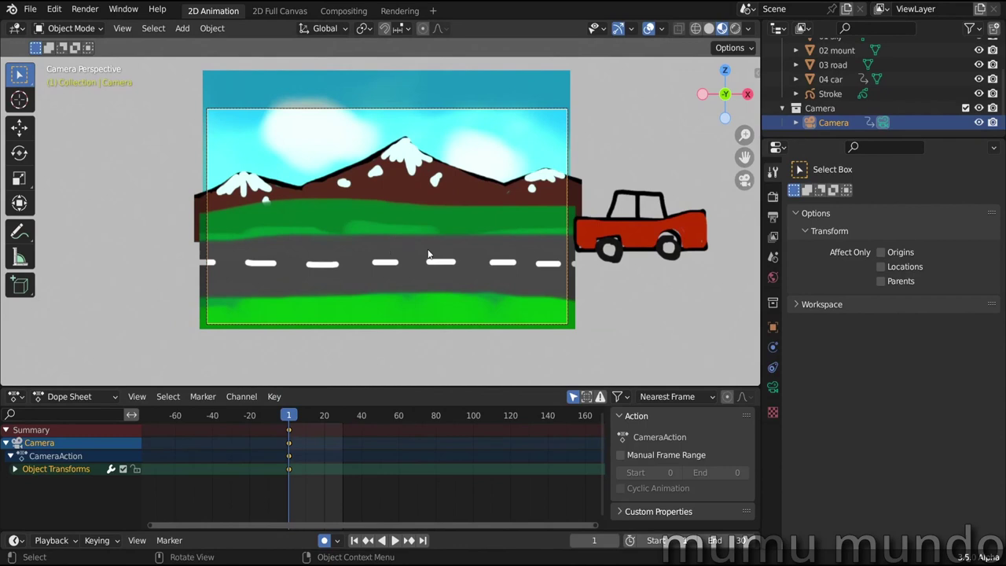
Step: At frame 1, move the camera closer along Y to about -8.9 m and shift it to about X 1.08 m, Z -0.16 m
key(g)
key(y)
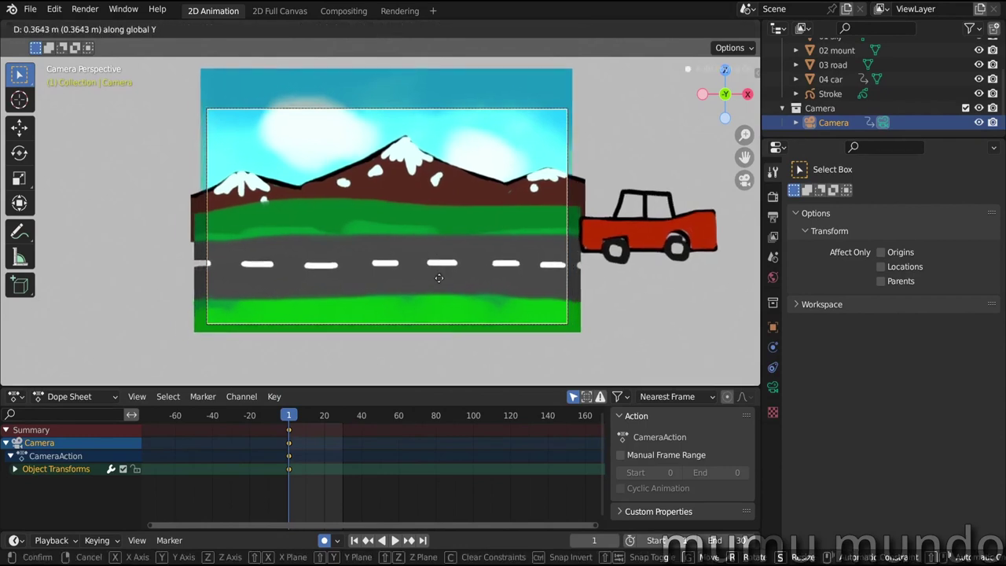
click(433, 238)
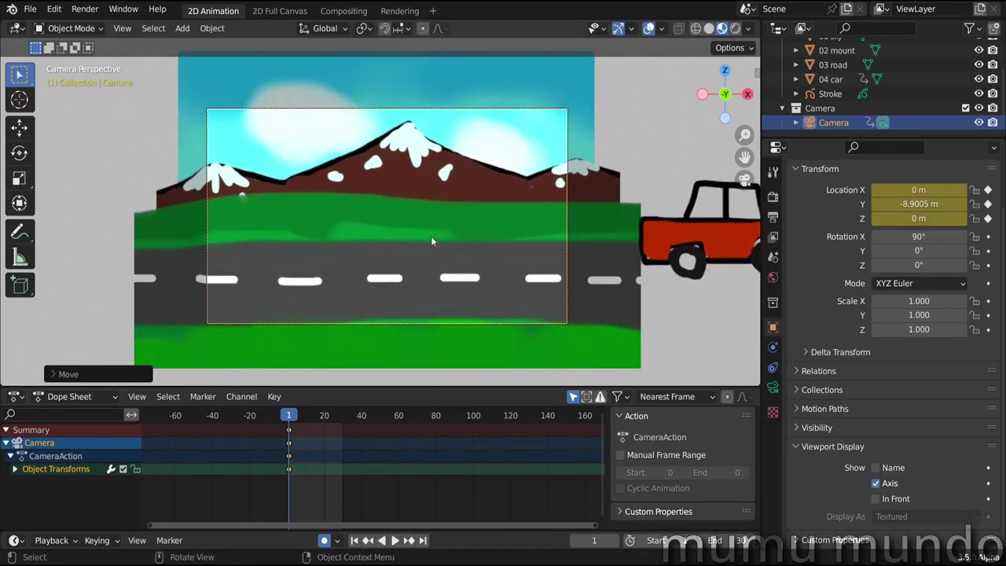
key(g)
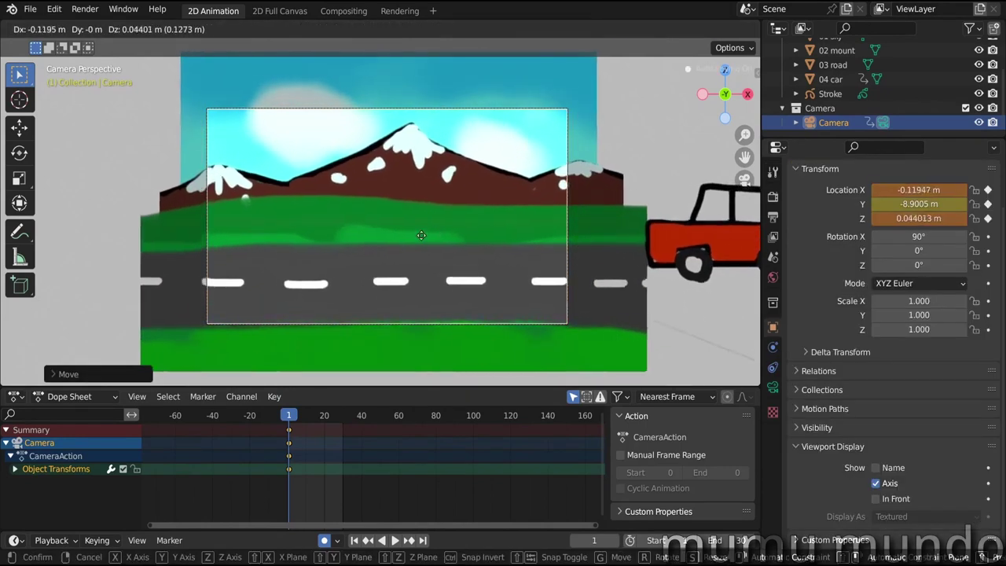
click(522, 250)
Step: At frame 26, move the camera along X to about -1.22 m, keyframe its location and play the animation
click(341, 416)
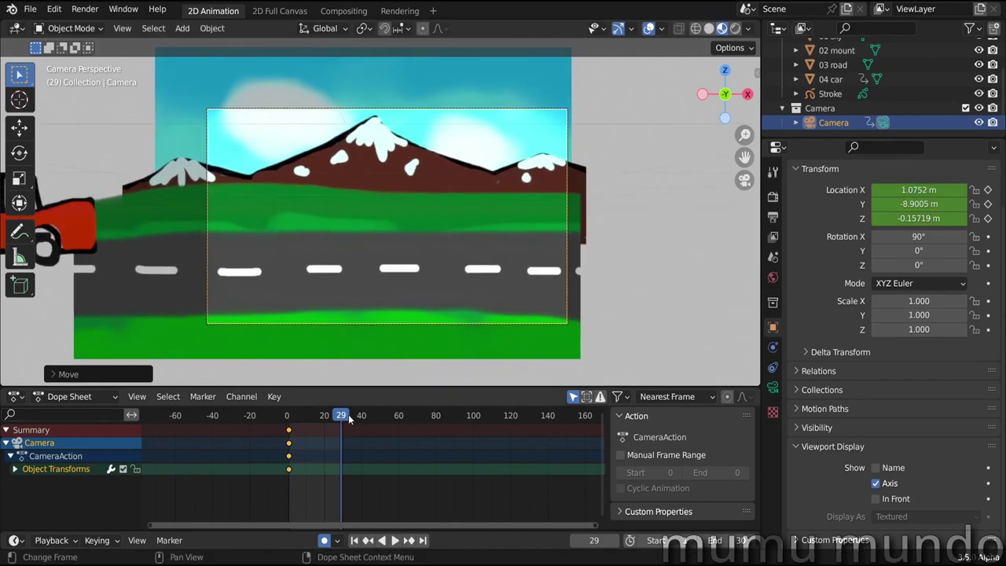
key(space)
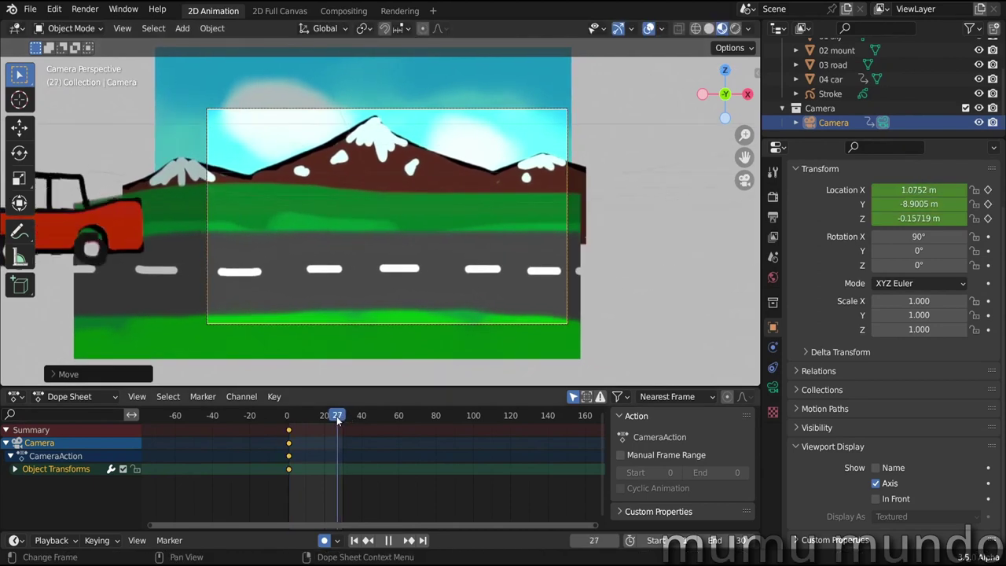
key(space)
key(g)
key(x)
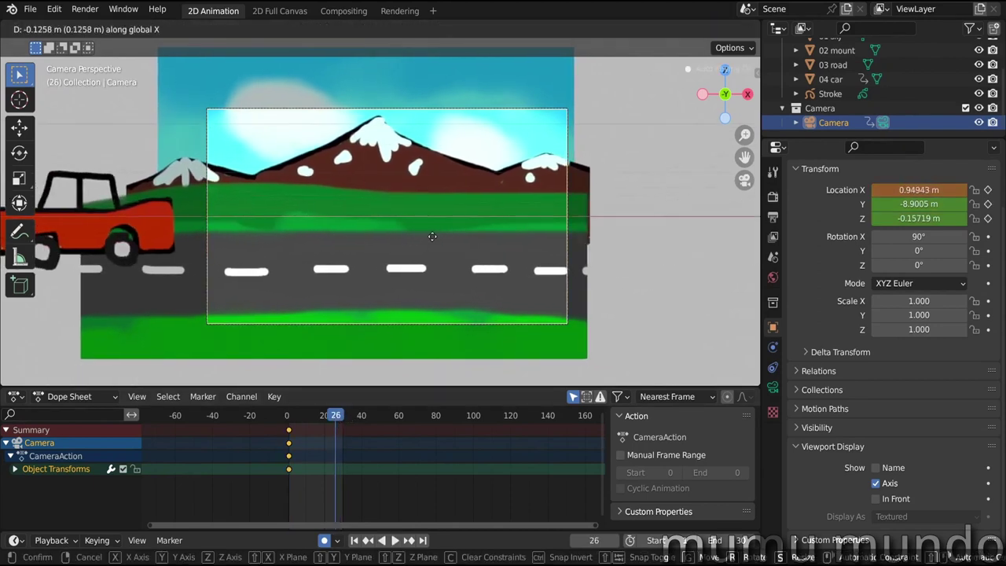
click(253, 237)
key(i)
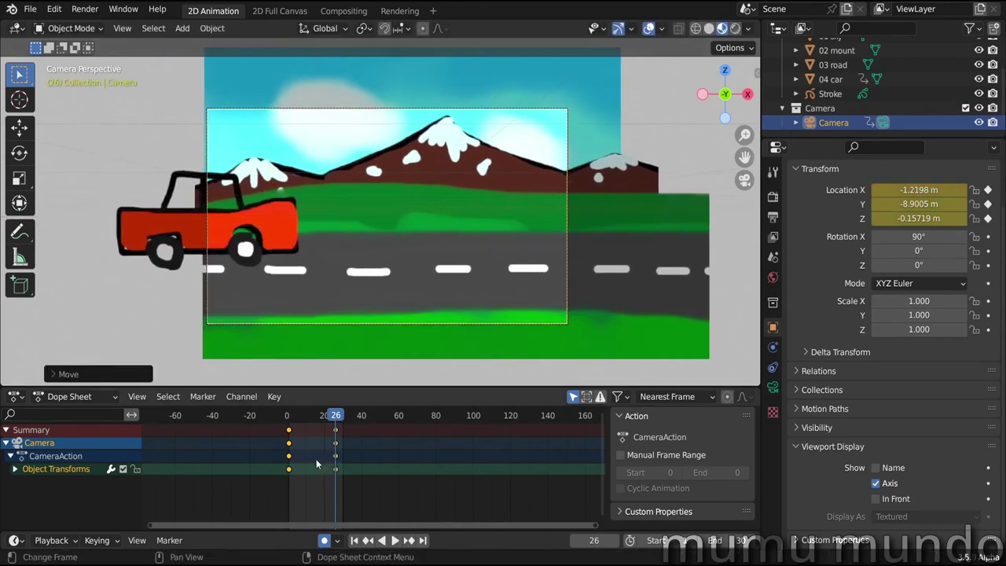
key(space)
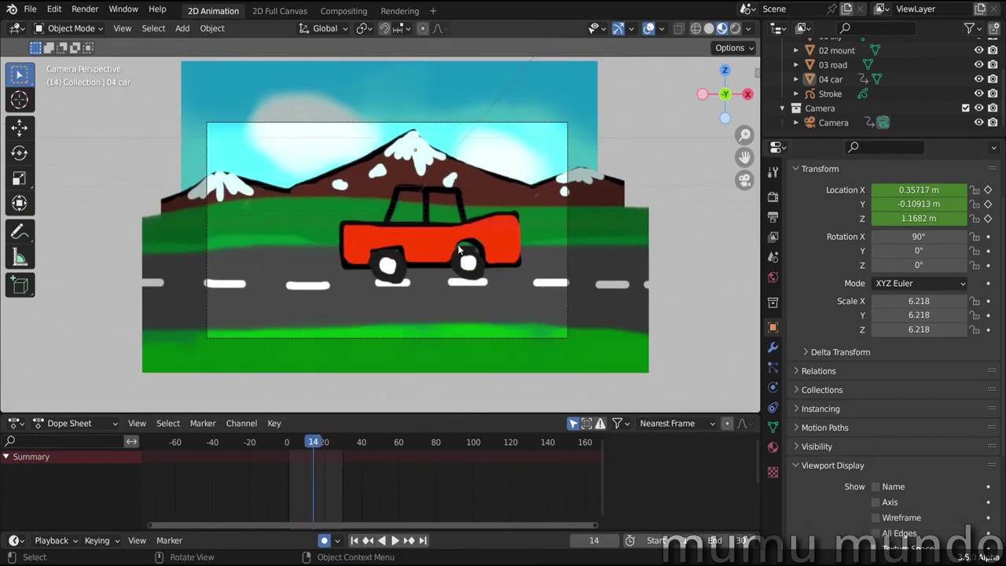
Step: Select the car plane, change the Dope Sheet area to the Graph Editor and enlarge it
click(452, 242)
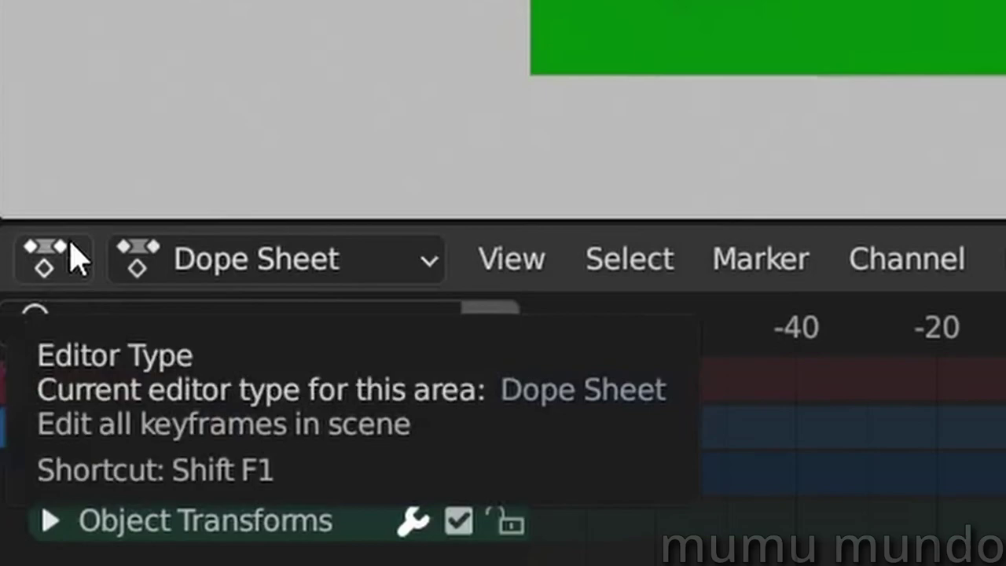
click(18, 422)
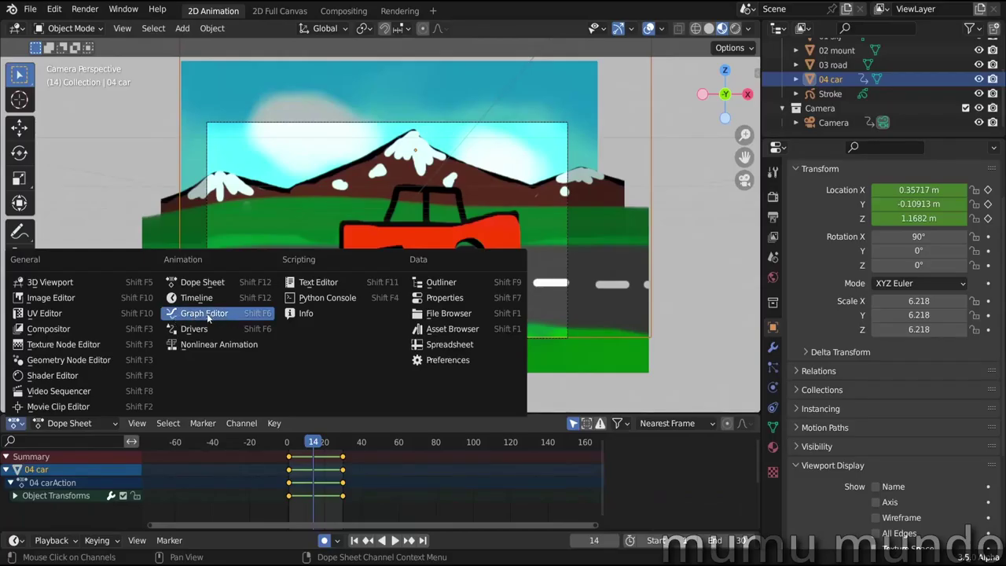
click(208, 313)
drag(203, 417, 201, 324)
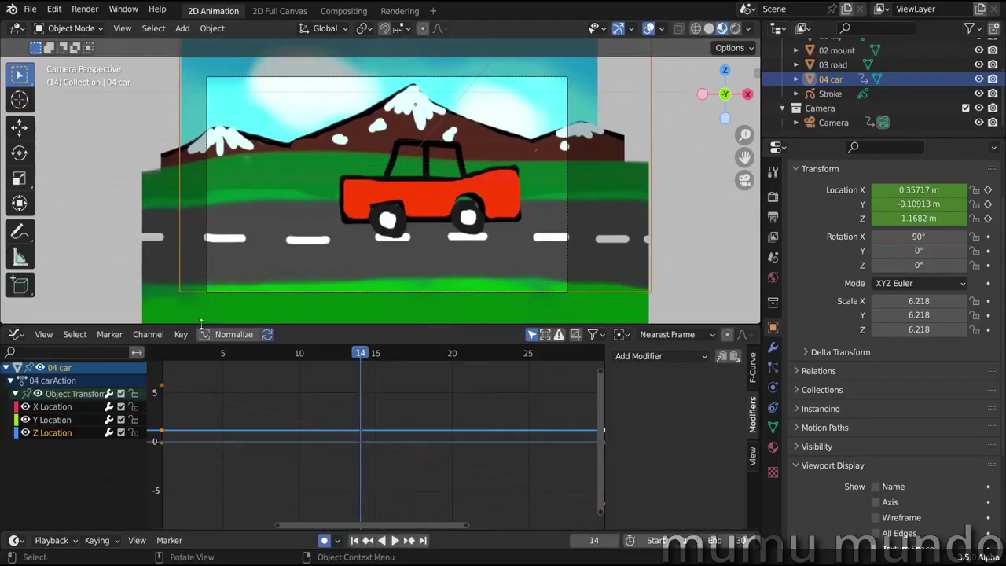
Step: Select the car's Z Location curve and add a Noise modifier to it
click(51, 408)
click(52, 422)
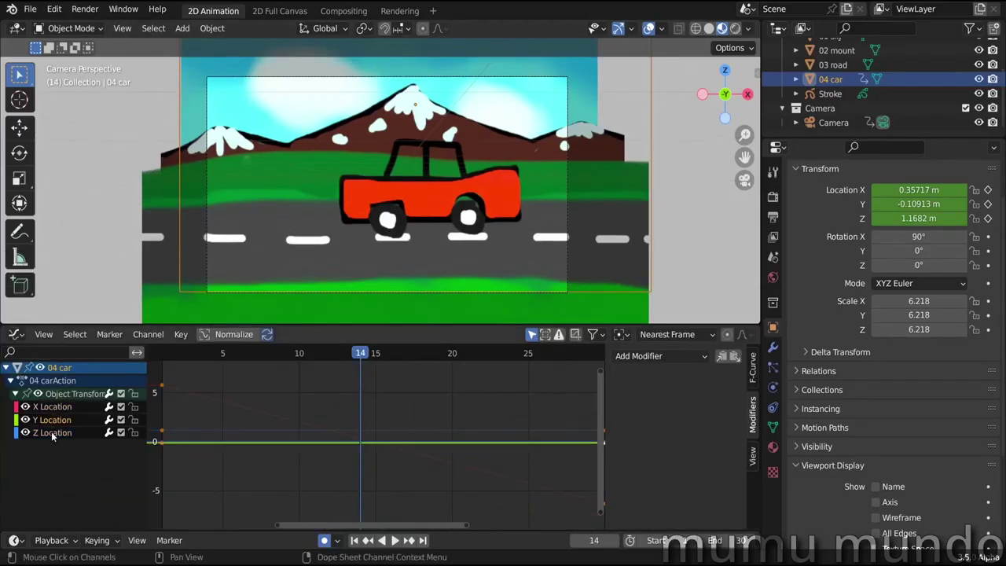
click(54, 433)
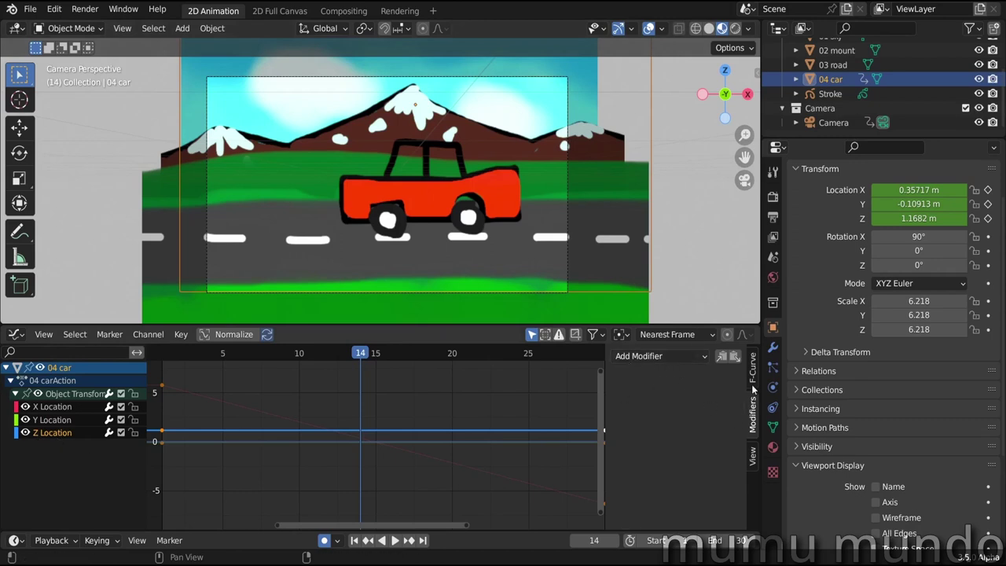
click(657, 357)
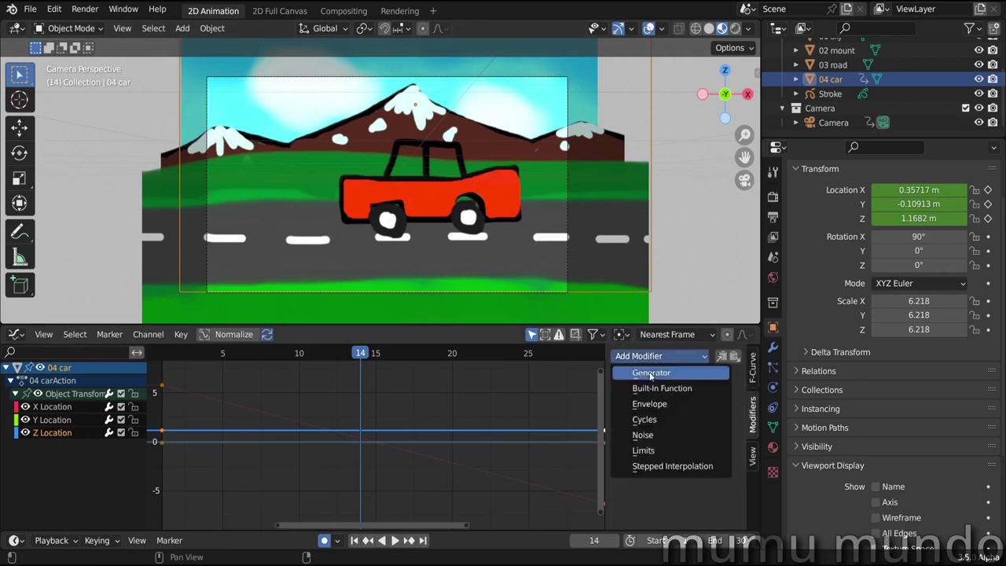
click(647, 439)
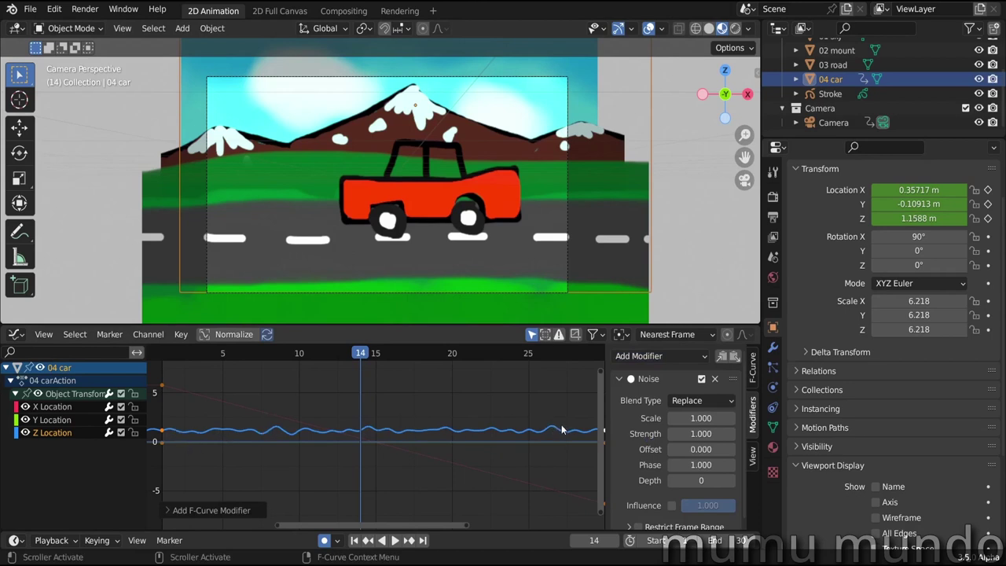
Step: Preview the car's shaking, set the Noise modifier's strength to -0.3 and play the animation again
key(space)
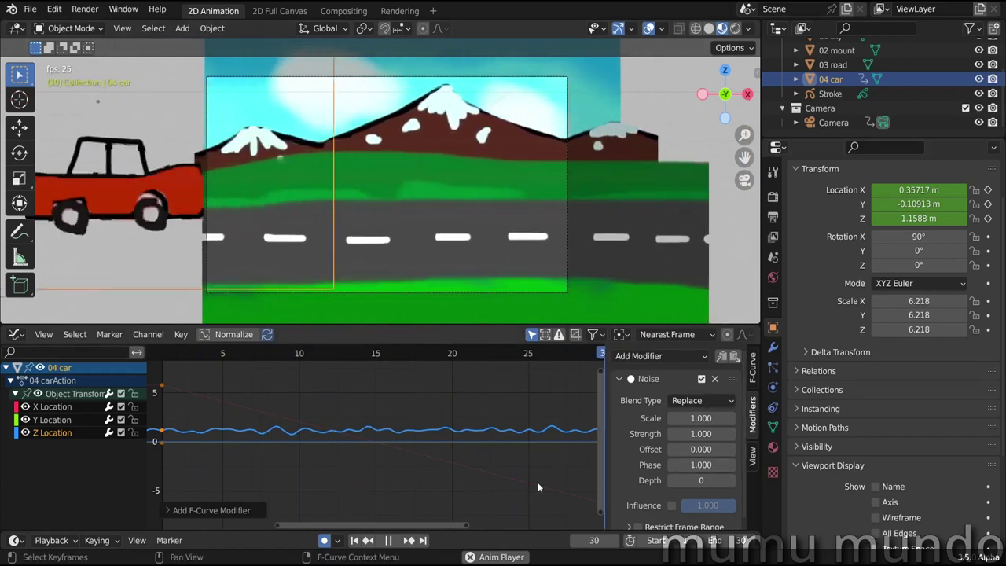
key(space)
drag(701, 434, 687, 434)
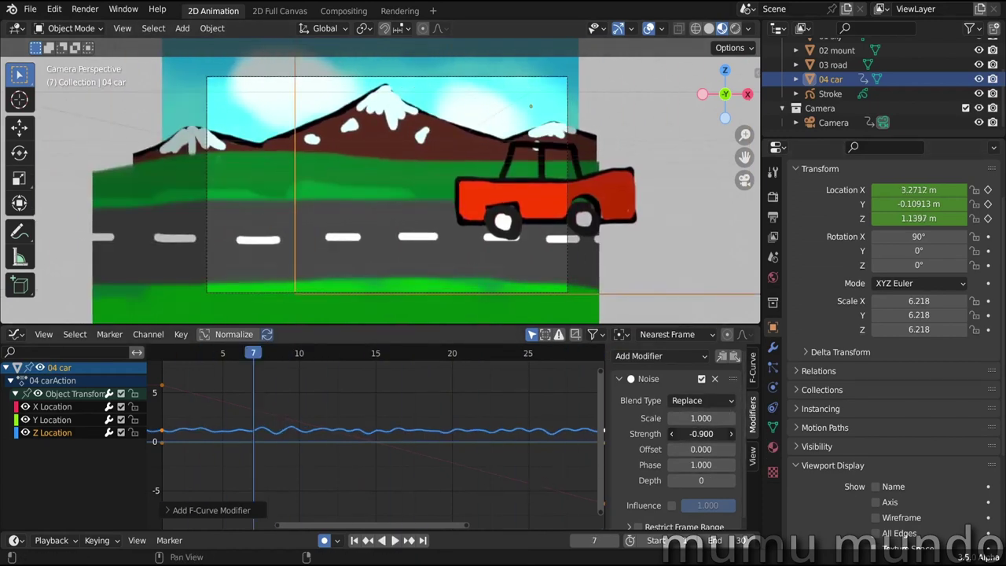
key(space)
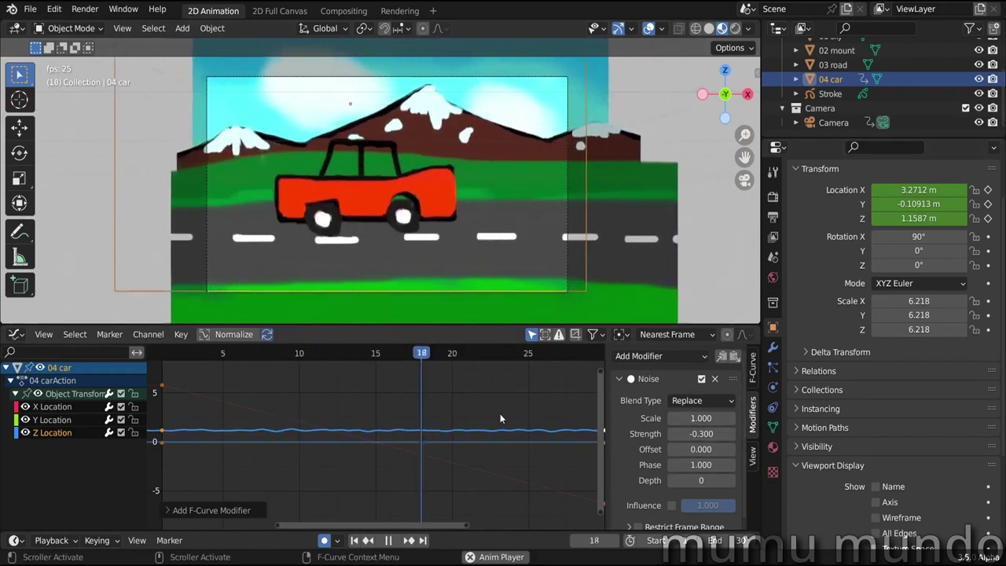